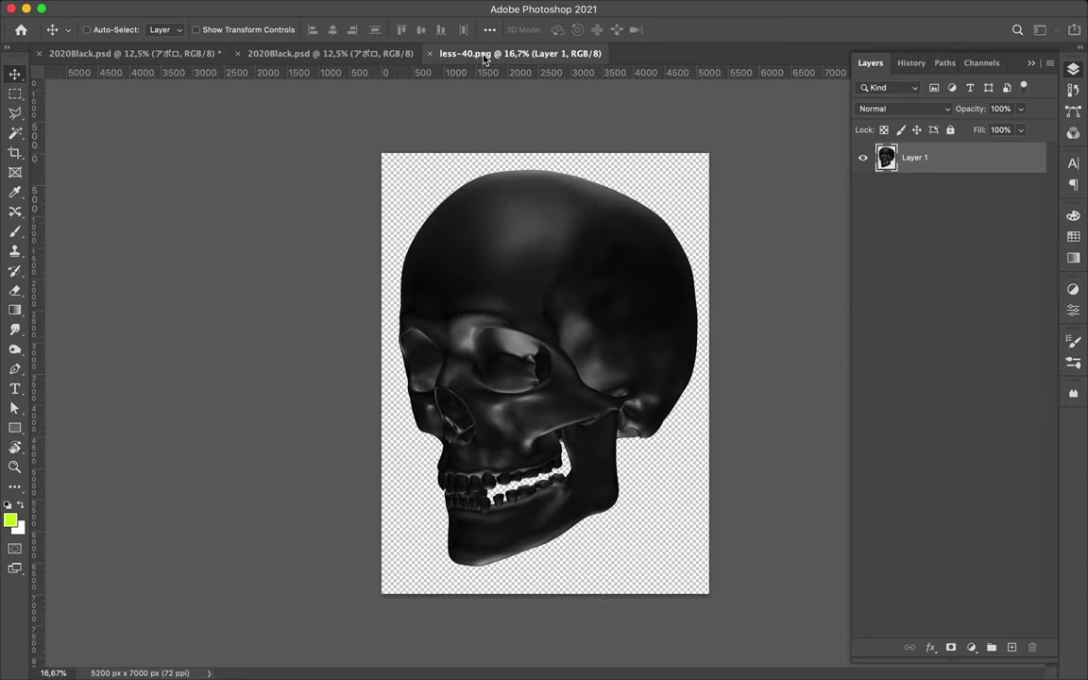
- Convert the skull image to Grayscale, discarding colour, then back to RGB
{"action": "left_click", "coordinate": [189, 7]}
{"action": "left_click", "coordinate": [397, 44]}
{"action": "left_click", "coordinate": [654, 254]}
{"action": "left_click", "coordinate": [189, 8]}
{"action": "left_click", "coordinate": [401, 89]}
- Select the whole Red channel and shift its pixels slightly up
{"action": "left_click", "coordinate": [983, 62]}
{"action": "left_click", "coordinate": [930, 121]}
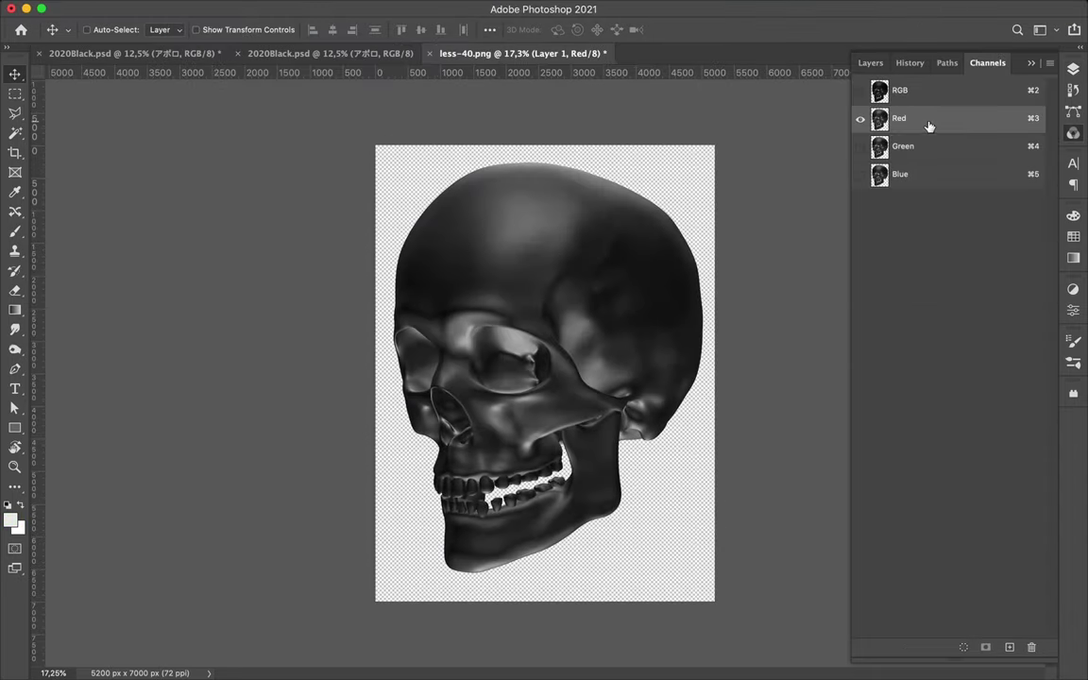
{"action": "key", "text": "m"}
{"action": "left_click_drag", "start_coordinate": [373, 142], "coordinate": [723, 604]}
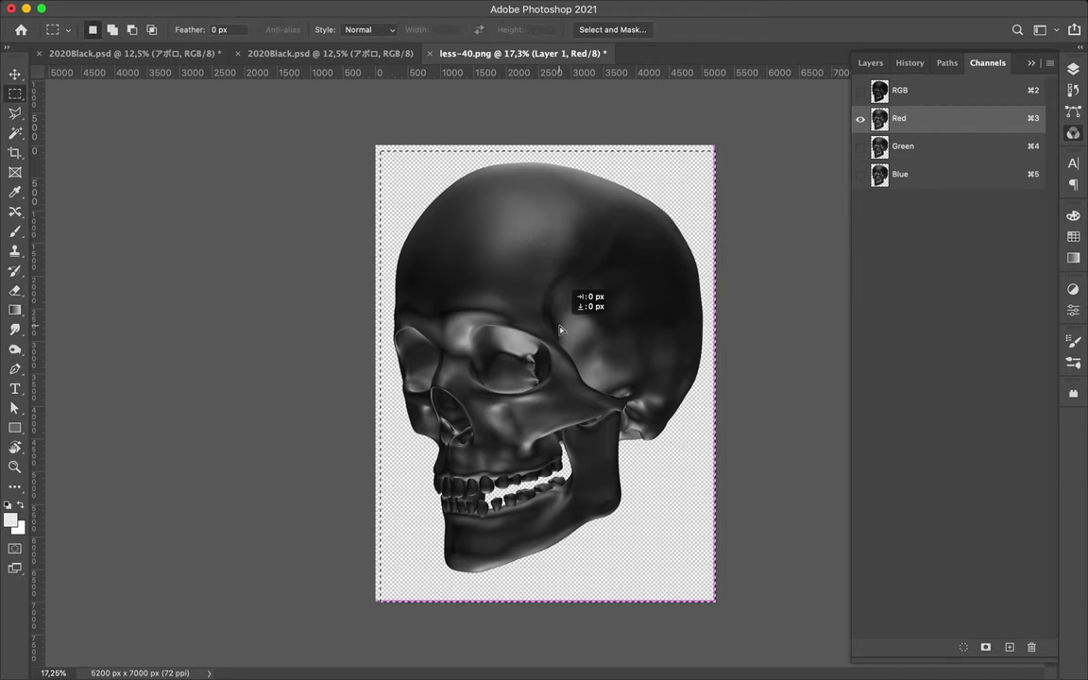
{"action": "mouse_move", "coordinate": [544, 328]}
{"action": "left_mouse_down"}
{"action": "mouse_move", "coordinate": [527, 329]}
{"action": "mouse_move", "coordinate": [544, 292]}
{"action": "left_mouse_up"}
- Select the whole Green channel and offset its pixels slightly
{"action": "left_click", "coordinate": [923, 149]}
{"action": "key", "text": "m"}
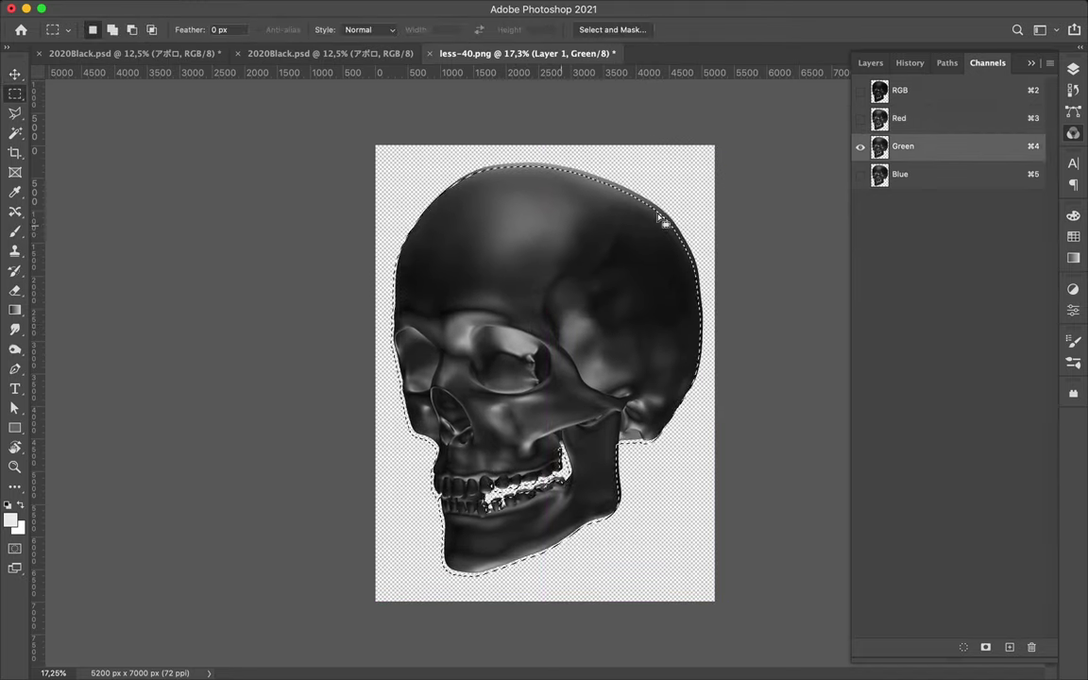
{"action": "left_click_drag", "start_coordinate": [378, 144], "coordinate": [718, 605]}
{"action": "key", "text": "v"}
{"action": "left_click_drag", "start_coordinate": [595, 360], "coordinate": [592, 357]}
- Offset the Blue channel's pixels downward, then view the full RGB composite
{"action": "left_click", "coordinate": [900, 173]}
{"action": "key", "text": "m"}
{"action": "left_click_drag", "start_coordinate": [378, 144], "coordinate": [720, 599]}
{"action": "key", "text": "v"}
{"action": "left_click_drag", "start_coordinate": [593, 421], "coordinate": [591, 416]}
{"action": "left_click", "coordinate": [859, 89]}
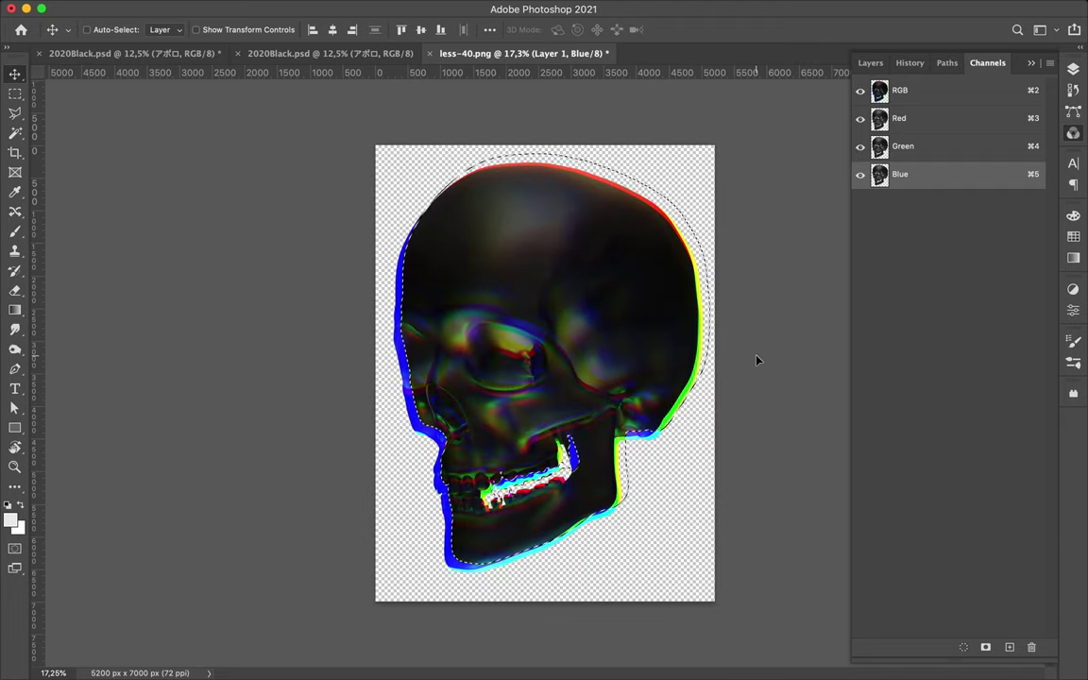
- Paste the colour-split skull into 2020Black.psd and move it to the right edge
{"action": "key", "text": "super+2"}
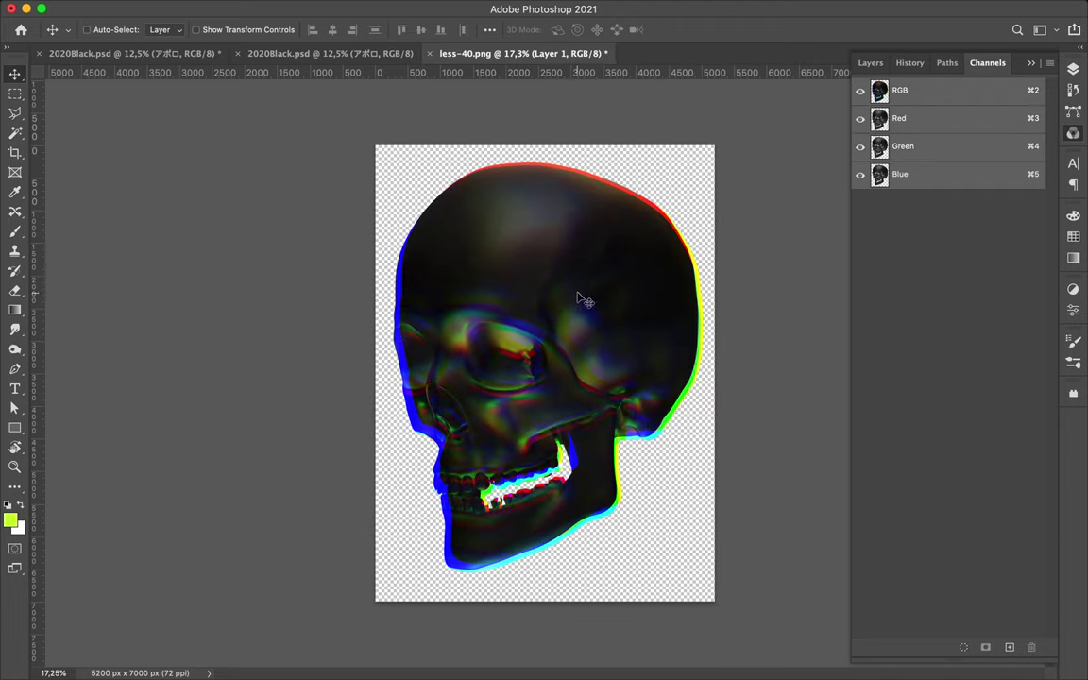
{"action": "key", "text": "ctrl+Tab"}
{"action": "key", "text": "super+v"}
{"action": "left_click_drag", "start_coordinate": [492, 332], "coordinate": [651, 320]}
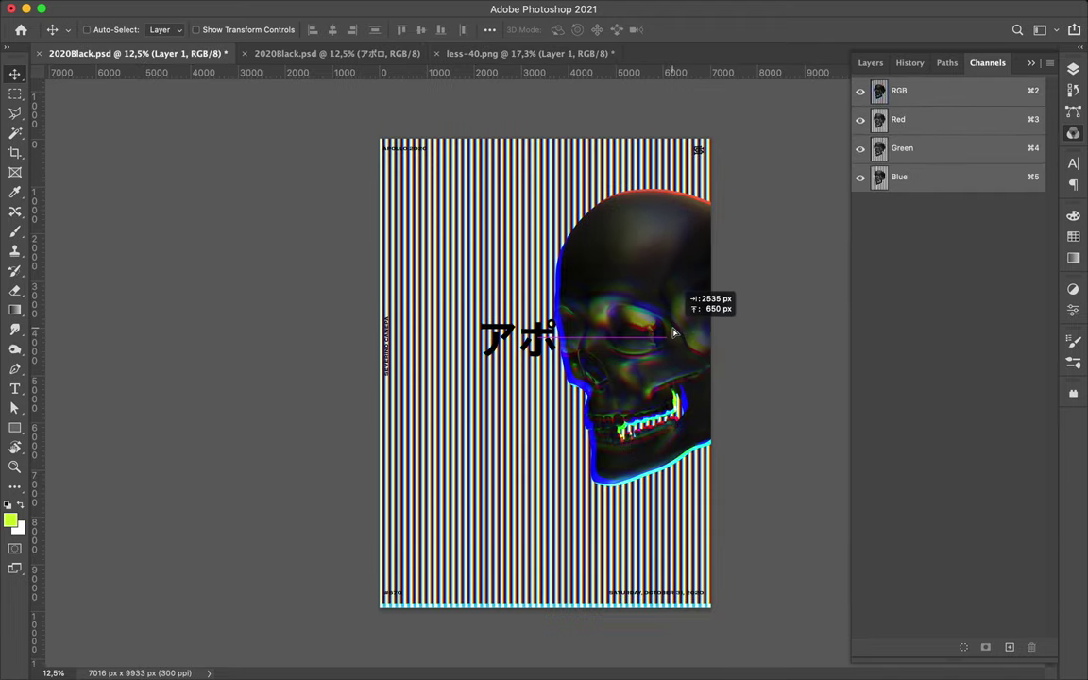
- Duplicate the skull layer, flip it horizontally and shrink it toward the lower left
{"action": "left_click", "coordinate": [870, 63]}
{"action": "key", "text": "super+j"}
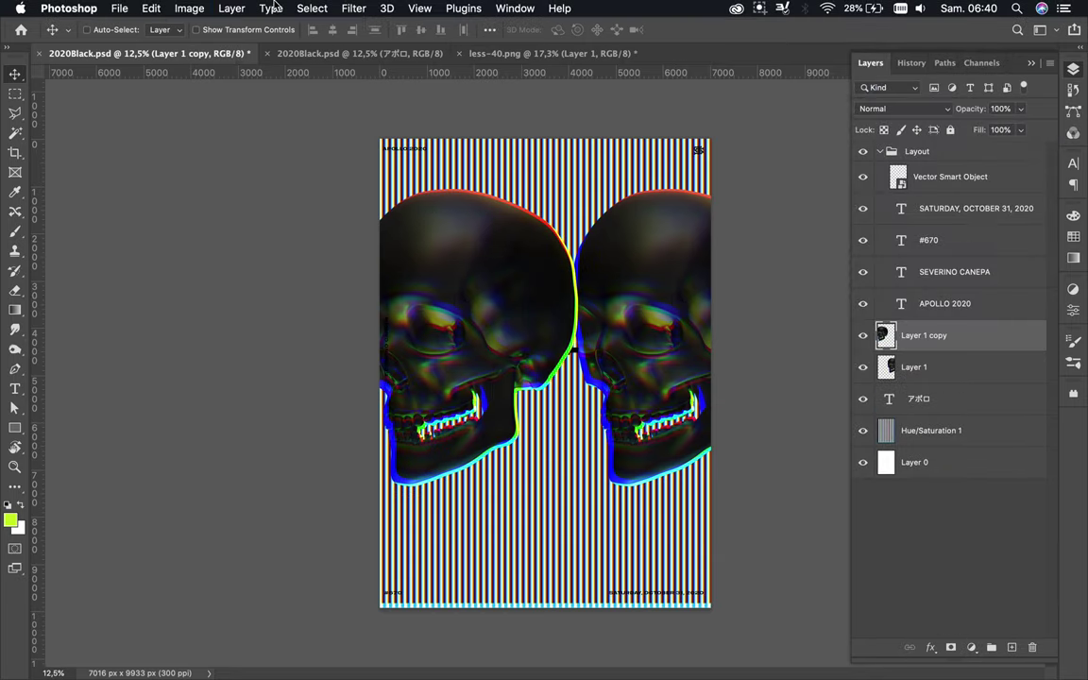
{"action": "left_click", "coordinate": [119, 7]}
{"action": "left_click", "coordinate": [482, 592]}
{"action": "left_click_drag", "start_coordinate": [567, 246], "coordinate": [371, 469]}
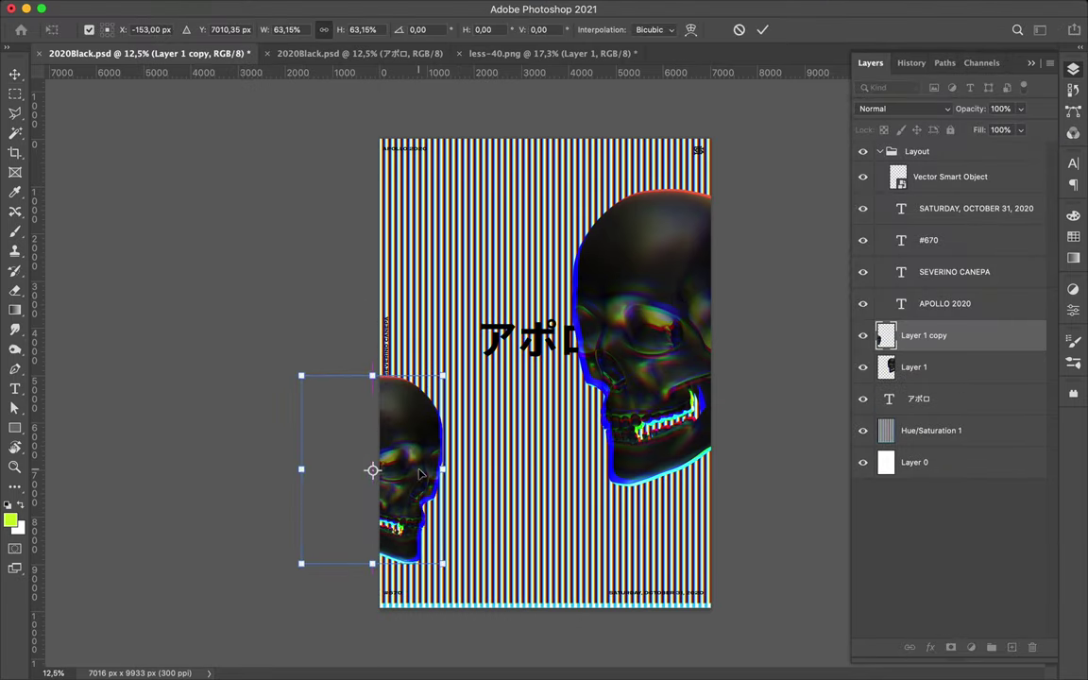
{"action": "key", "text": "Return"}
- Move the アポロ title up to the poster's top-left
{"action": "left_click", "coordinate": [931, 431]}
{"action": "left_click_drag", "start_coordinate": [529, 339], "coordinate": [459, 227]}
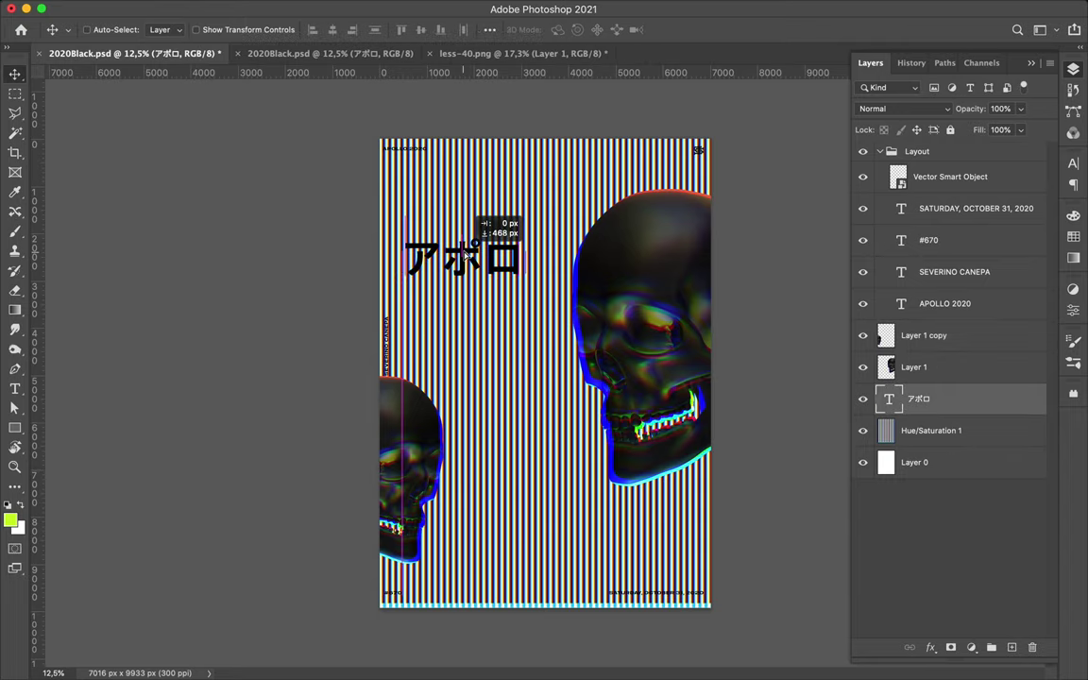
{"action": "left_click", "coordinate": [636, 283]}
{"action": "scroll", "coordinate": [532, 251], "scroll_direction": "up", "scroll_amount": 5}
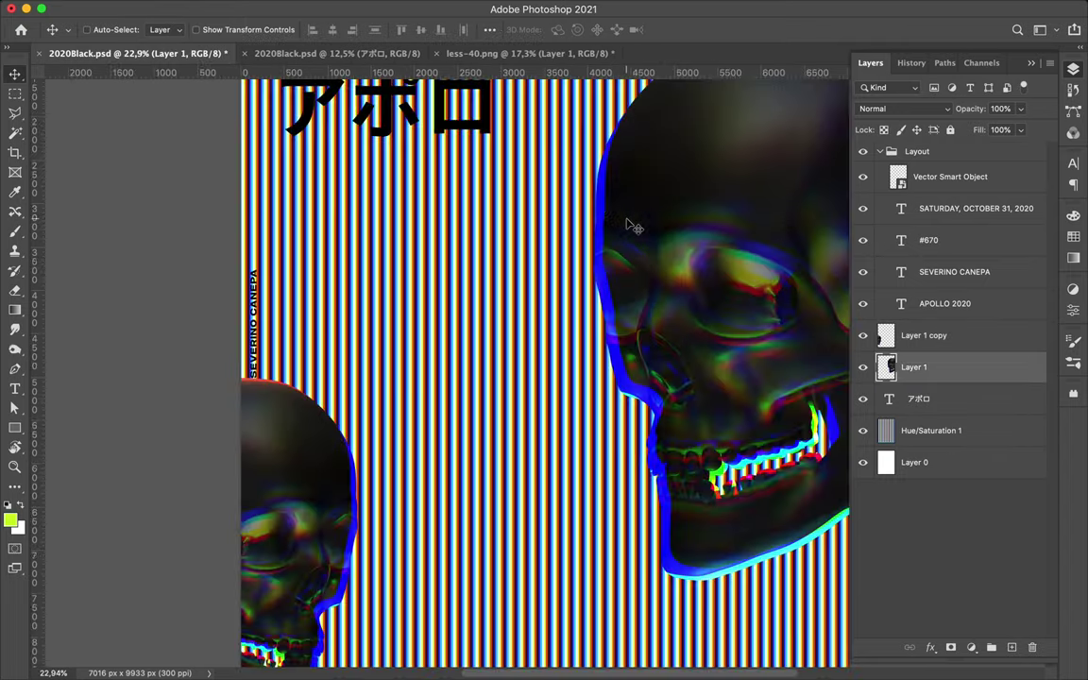
{"action": "scroll", "coordinate": [627, 224], "scroll_direction": "down", "scroll_amount": 2}
- Sample a green from the skull's teeth as the foreground colour with the Eyedropper
{"action": "key", "text": "i"}
{"action": "scroll", "coordinate": [437, 392], "scroll_direction": "down", "scroll_amount": 2}
{"action": "scroll", "coordinate": [437, 378], "scroll_direction": "down", "scroll_amount": 5}
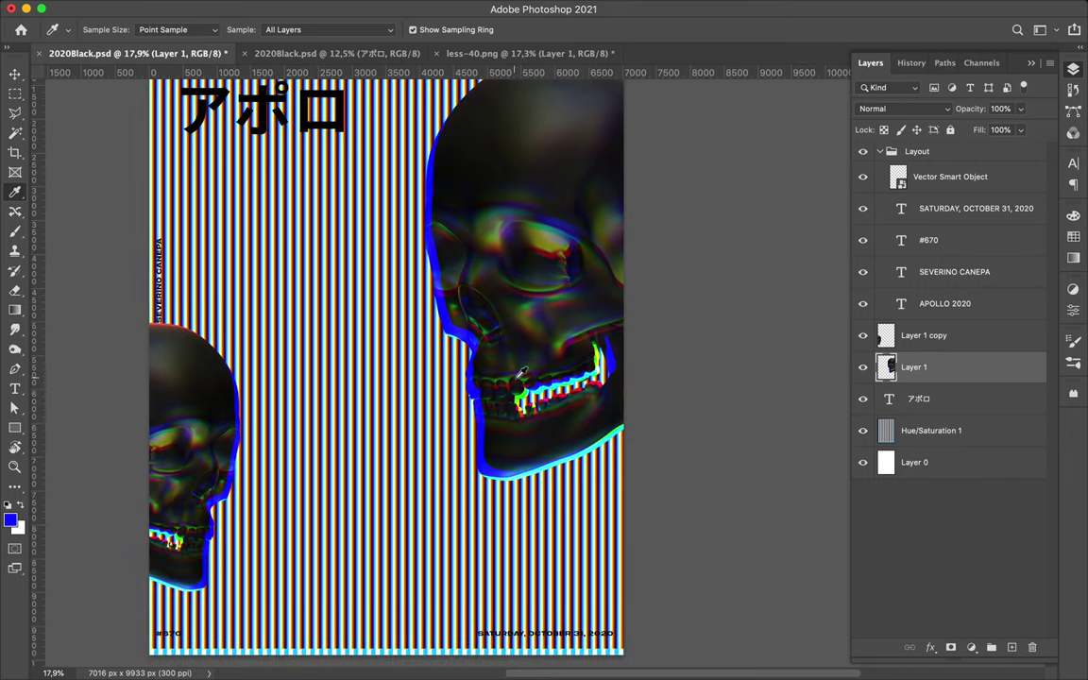
{"action": "left_click", "coordinate": [471, 356]}
{"action": "key", "text": "m"}
{"action": "scroll", "coordinate": [444, 270], "scroll_direction": "down", "scroll_amount": 2}
{"action": "key", "text": "v"}
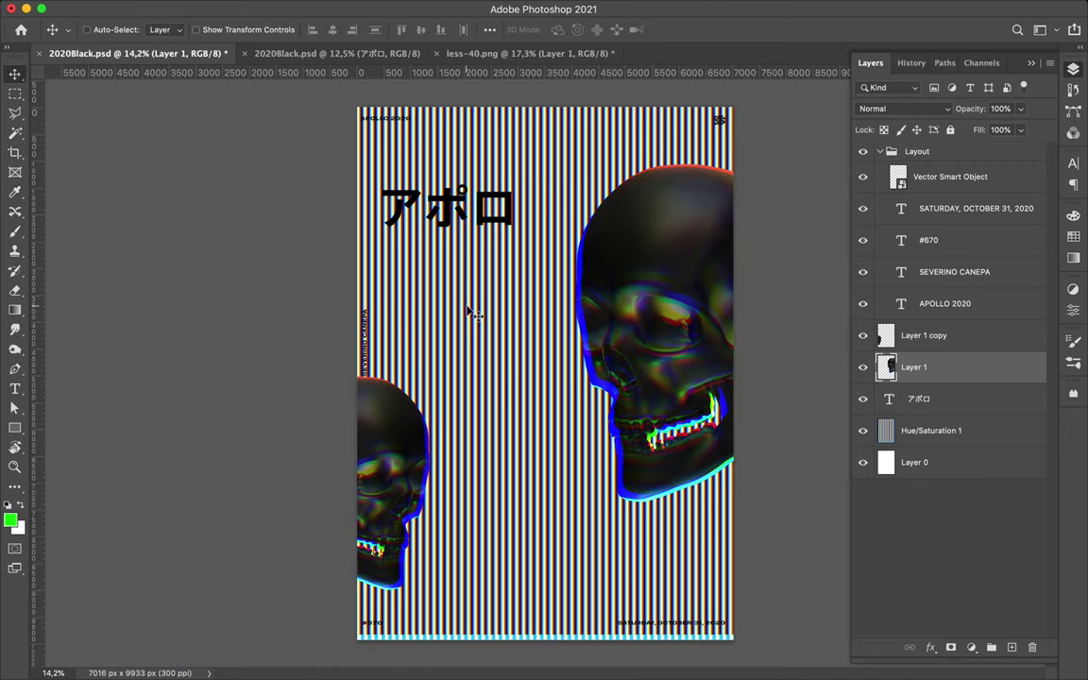
{"action": "key", "text": "m"}
{"action": "left_click", "coordinate": [870, 431]}
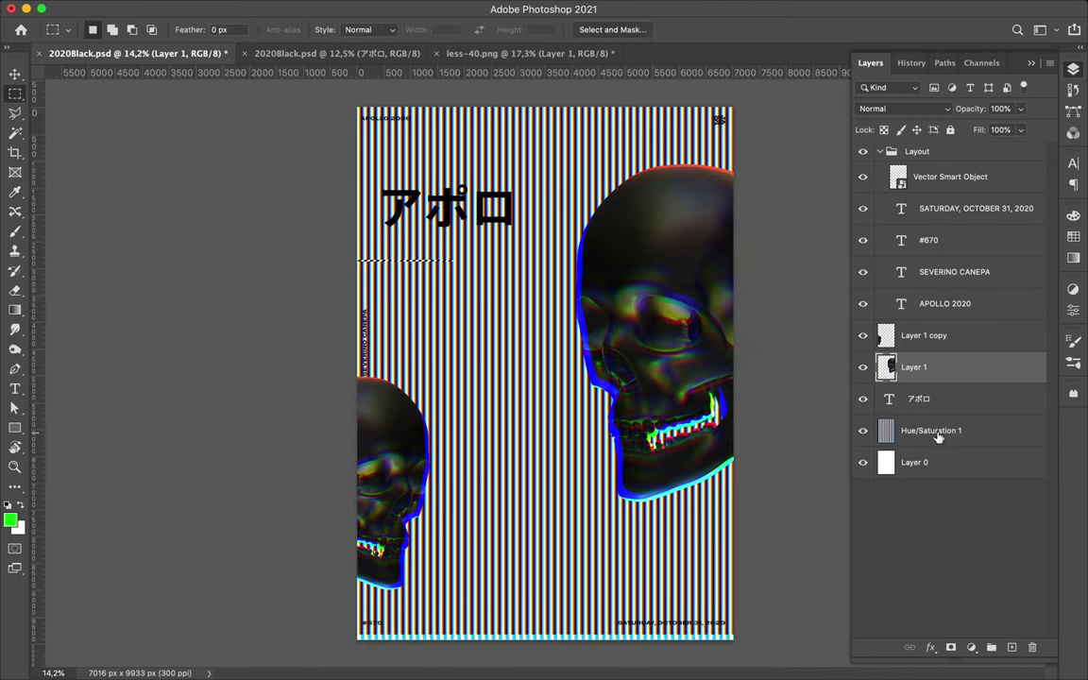
- Copy a stripe strip onto its own layer and move it to the poster's left edge
{"action": "key", "text": "ctrl+shift+alt+n"}
{"action": "key", "text": "ctrl+t"}
{"action": "key", "text": "Return"}
{"action": "key", "text": "v"}
{"action": "scroll", "coordinate": [400, 284], "scroll_direction": "up", "scroll_amount": 3}
{"action": "left_click_drag", "start_coordinate": [371, 286], "coordinate": [289, 270]}
- Duplicate and transform the strip into a striped box beside the big skull's jaw
{"action": "key", "text": "ctrl+j"}
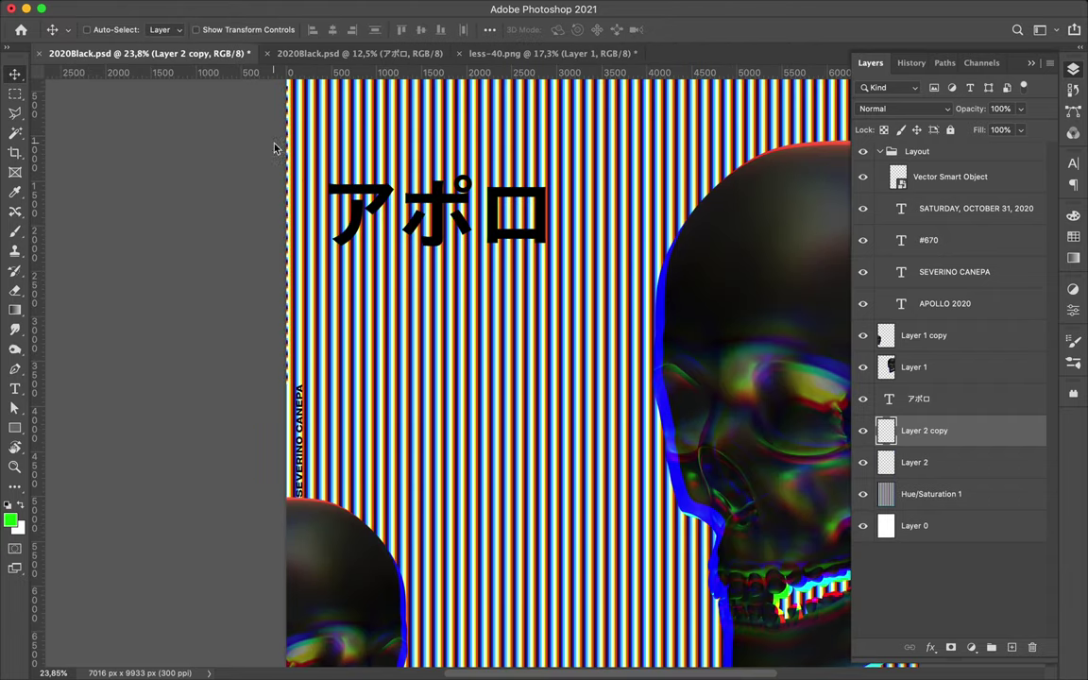
{"action": "mouse_move", "coordinate": [274, 146]}
{"action": "left_mouse_down"}
{"action": "mouse_move", "coordinate": [463, 392]}
{"action": "mouse_move", "coordinate": [599, 388]}
{"action": "left_mouse_up"}
{"action": "key", "text": "ctrl+alt+t"}
{"action": "key", "text": "Return"}
{"action": "key", "text": "ctrl+0"}
{"action": "left_click_drag", "start_coordinate": [513, 326], "coordinate": [666, 449]}
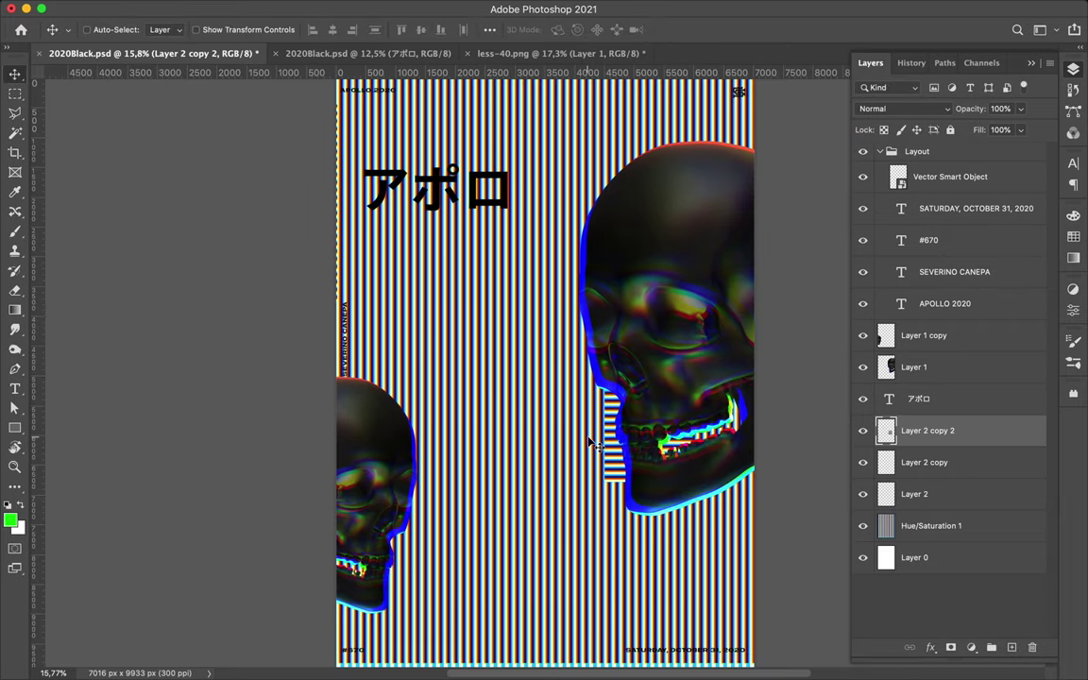
- Make another strip copy above the small skull layer at the poster's right edge
{"action": "key", "text": "alt+bracketleft"}
{"action": "key", "text": "alt+bracketleft"}
{"action": "key", "text": "alt+bracketleft"}
{"action": "key", "text": "alt+bracketright"}
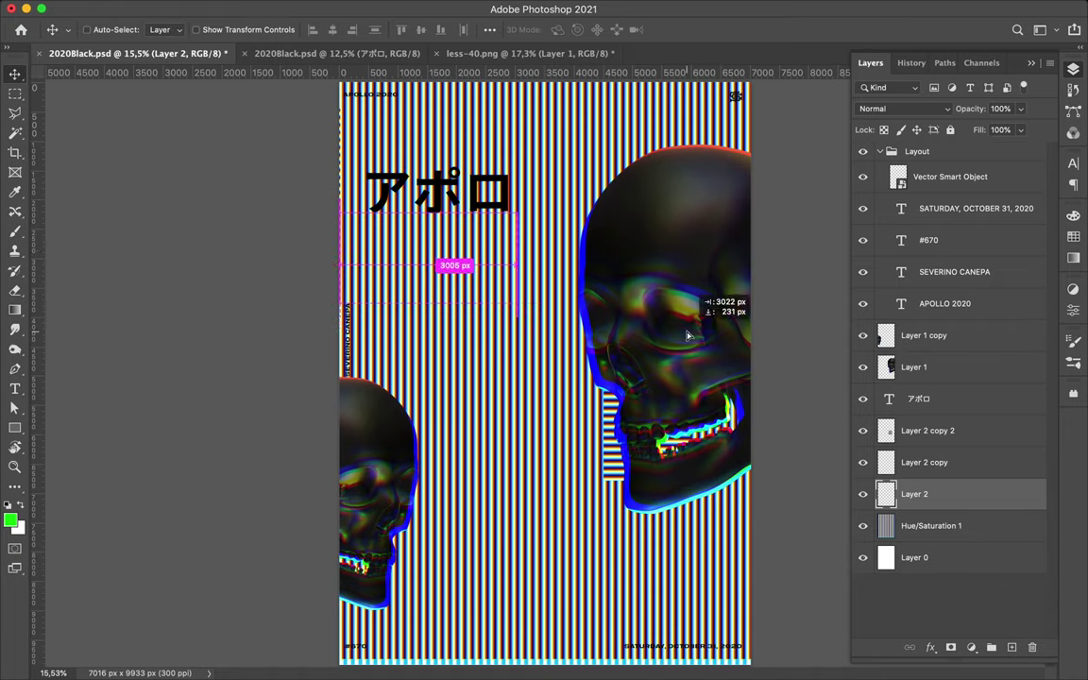
{"action": "left_click_drag", "start_coordinate": [688, 336], "coordinate": [727, 220]}
{"action": "left_click_drag", "start_coordinate": [921, 494], "coordinate": [921, 321]}
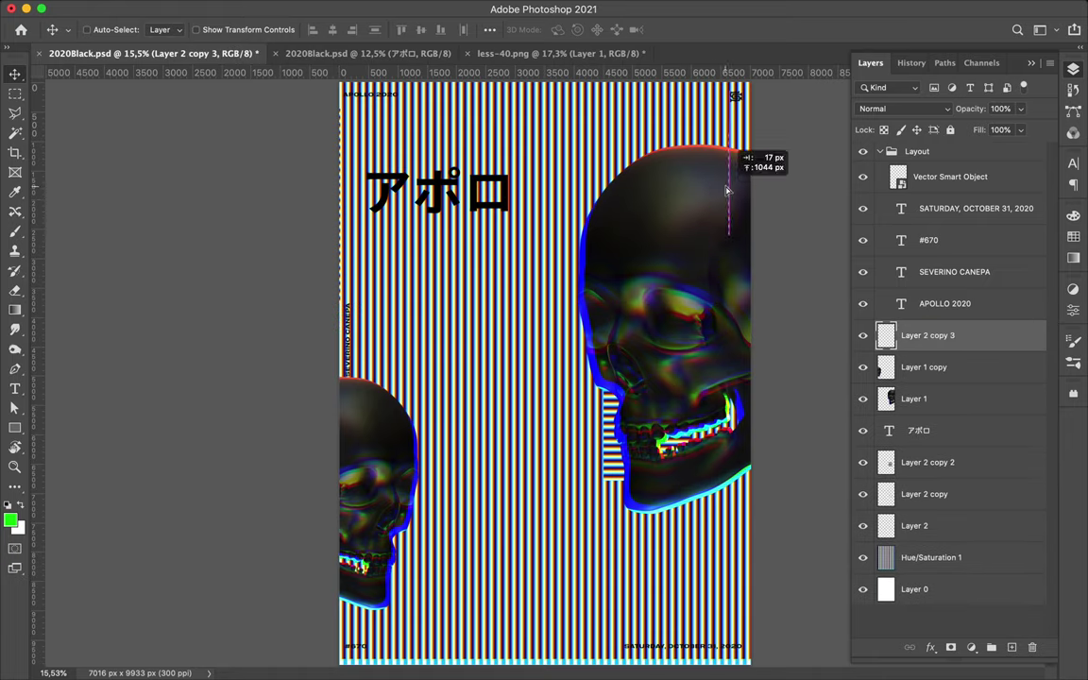
{"action": "left_click_drag", "start_coordinate": [736, 217], "coordinate": [754, 210]}
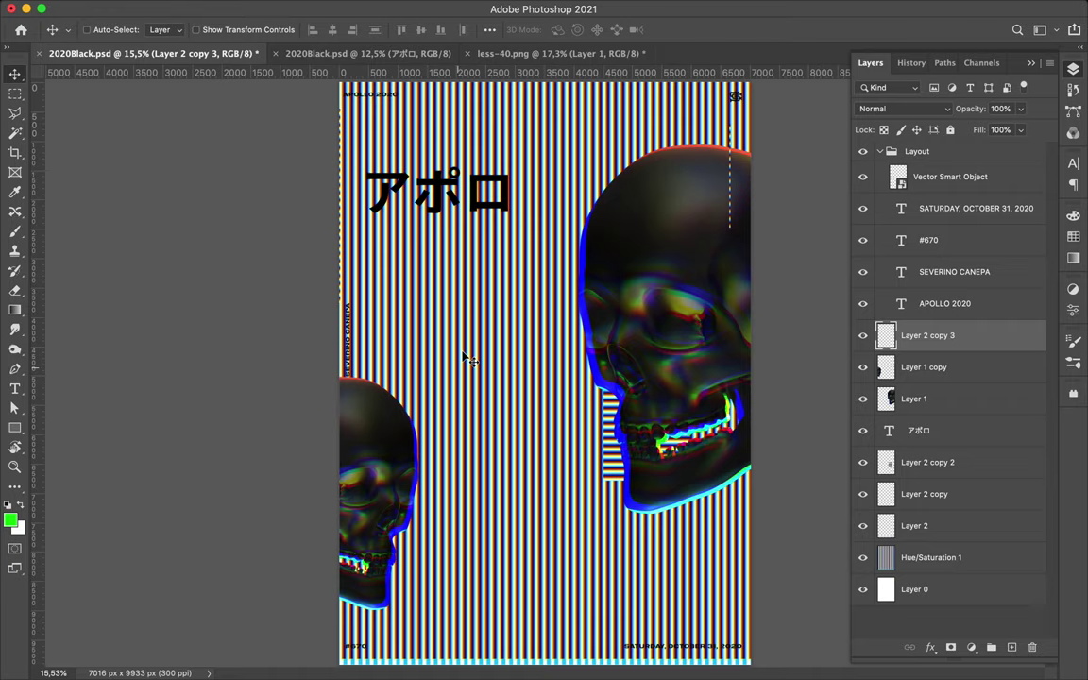
- Stretch the jaw-side stripe block across to the poster's left edge
{"action": "scroll", "coordinate": [619, 277], "scroll_direction": "down", "scroll_amount": 2}
{"action": "left_click", "coordinate": [610, 415]}
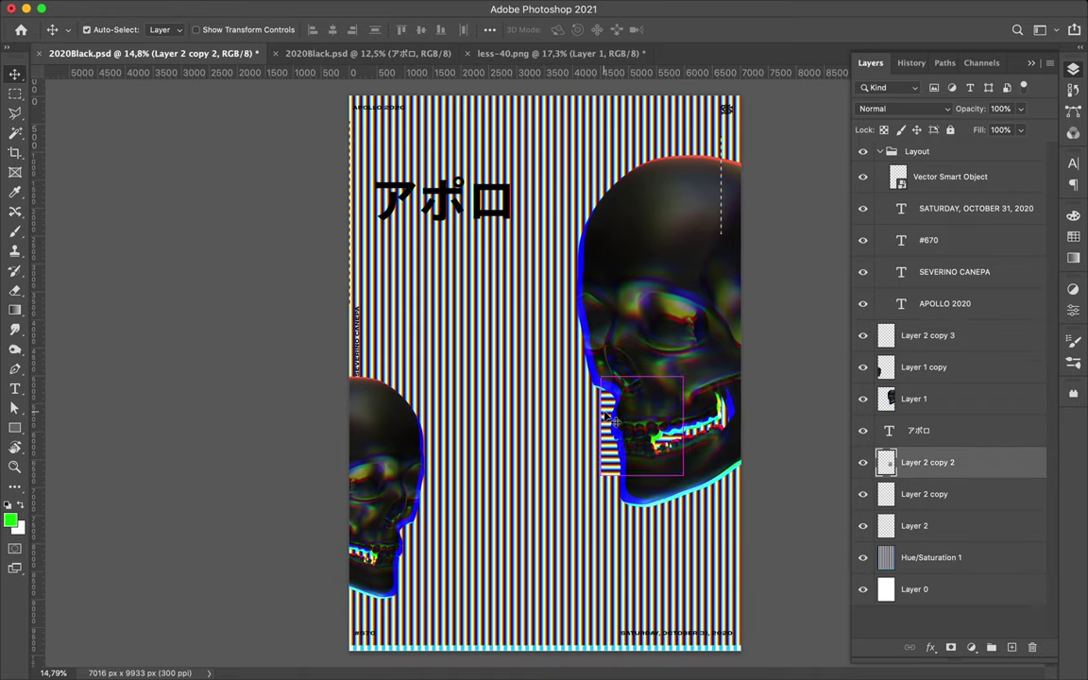
{"action": "key", "text": "ctrl+t"}
{"action": "left_click_drag", "start_coordinate": [600, 432], "coordinate": [309, 430]}
{"action": "key", "text": "Return"}
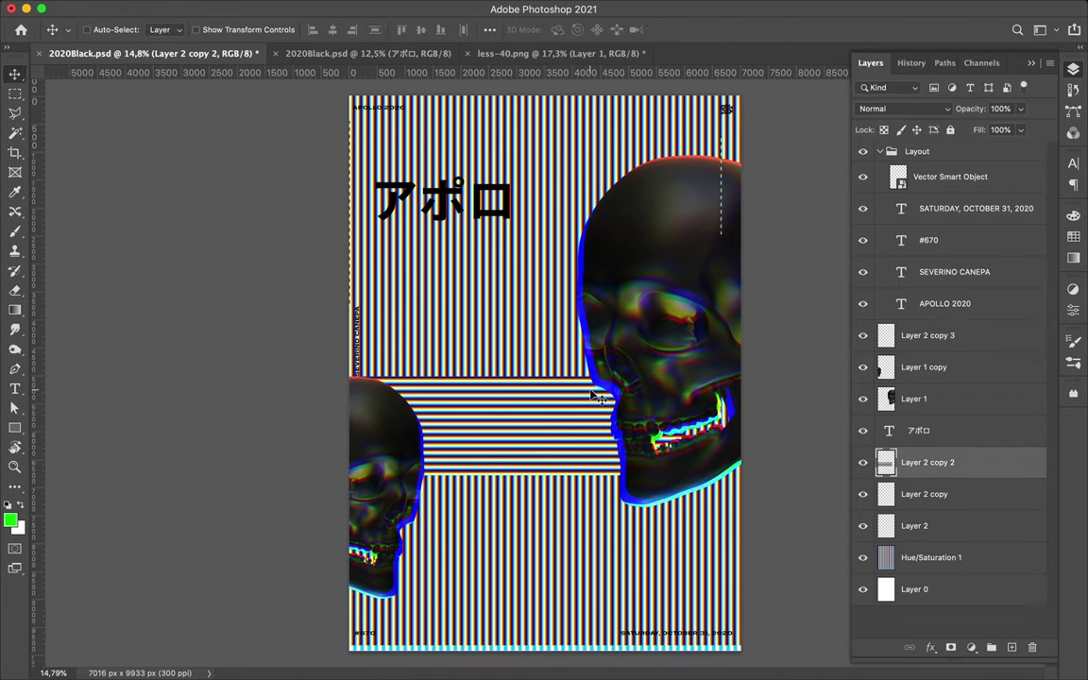
- Stretch the top strip into a block behind the title, keeping アポロ above it
{"action": "key", "text": "alt+]"}
{"action": "key", "text": "alt+]"}
{"action": "key", "text": "alt+]"}
{"action": "key", "text": "alt+]"}
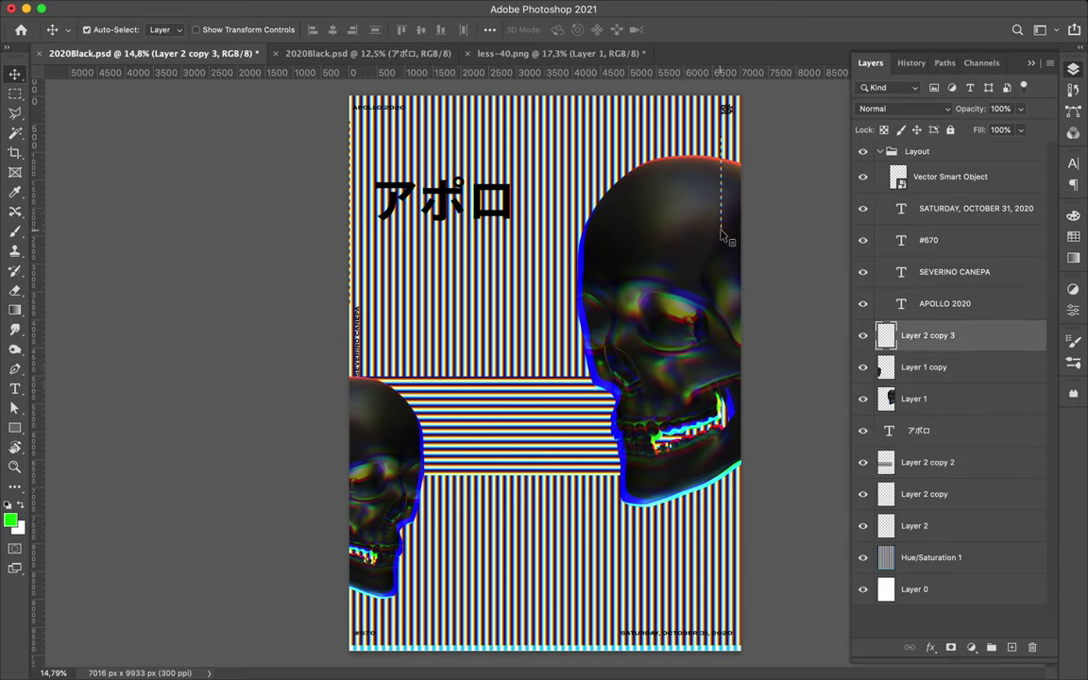
{"action": "key", "text": "ctrl+["}
{"action": "key", "text": "ctrl+["}
{"action": "key", "text": "ctrl+["}
{"action": "left_click_drag", "start_coordinate": [650, 213], "coordinate": [525, 229]}
{"action": "key", "text": "ctrl+]"}
{"action": "key", "text": "ctrl+]"}
{"action": "key", "text": "ctrl+]"}
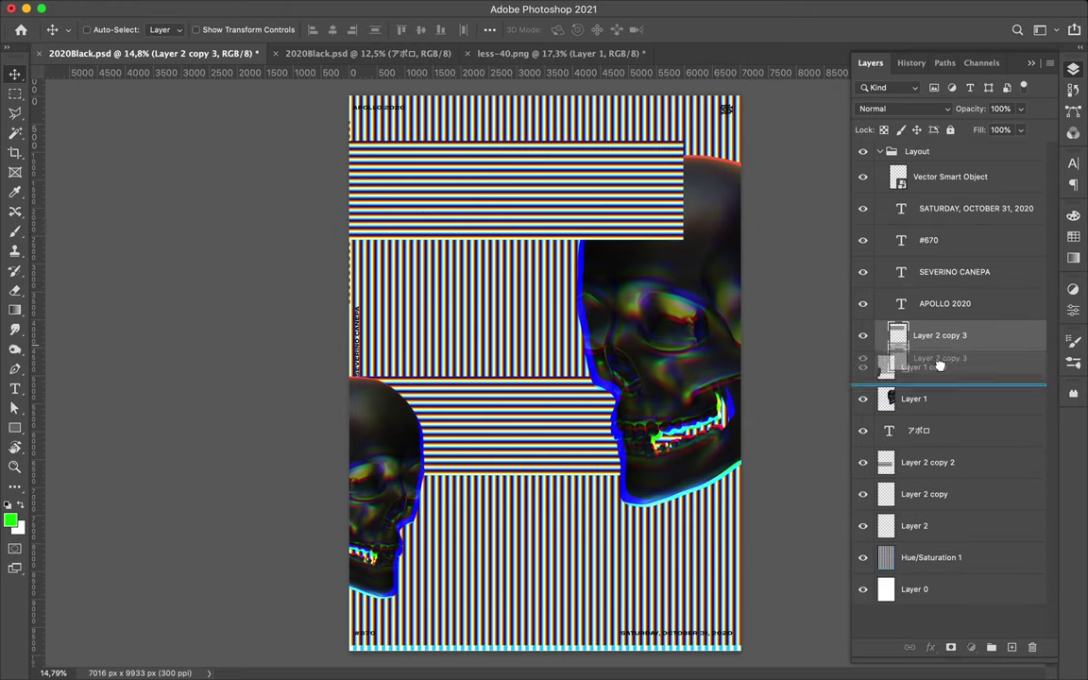
{"action": "left_click_drag", "start_coordinate": [921, 430], "coordinate": [931, 337]}
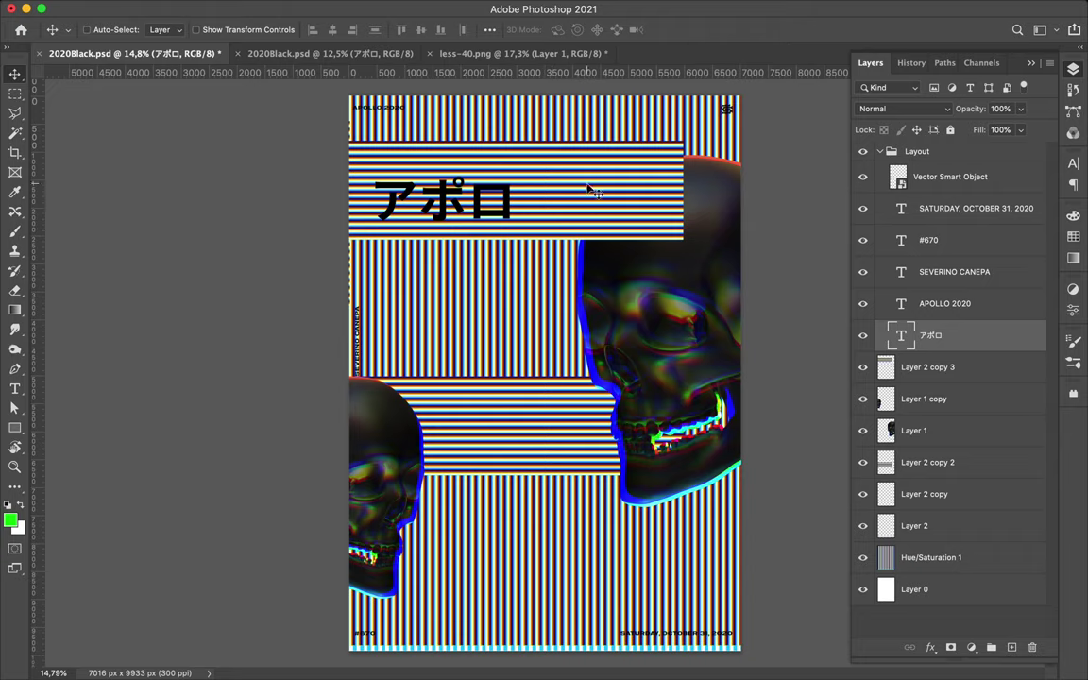
{"action": "left_click_drag", "start_coordinate": [628, 187], "coordinate": [572, 180]}
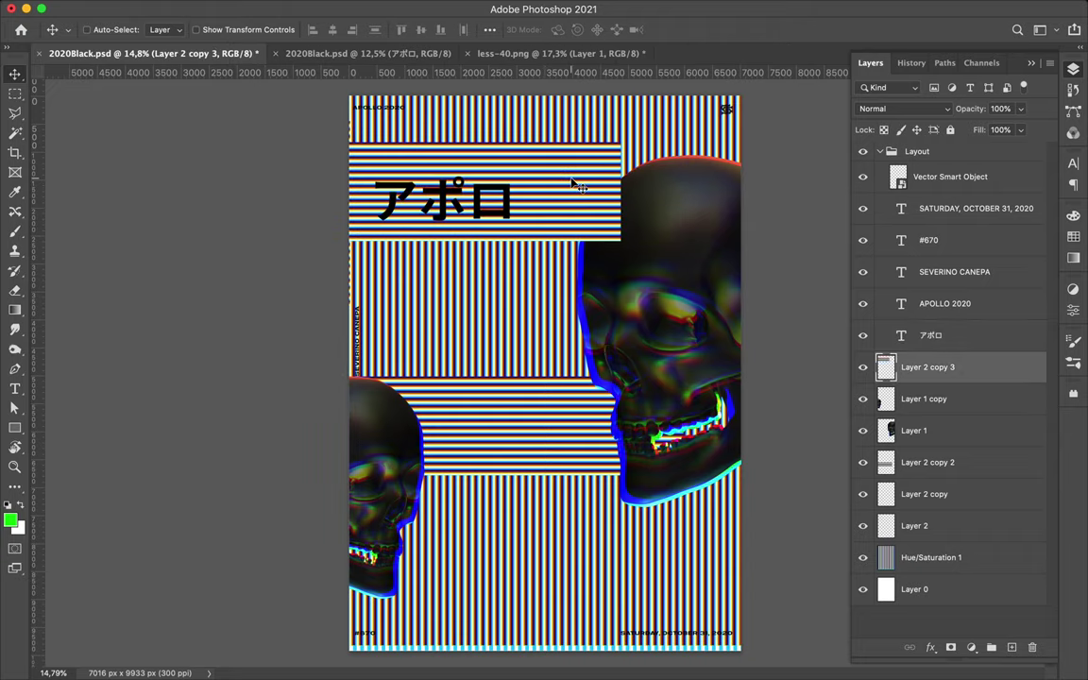
{"action": "left_click_drag", "start_coordinate": [575, 526], "coordinate": [542, 450]}
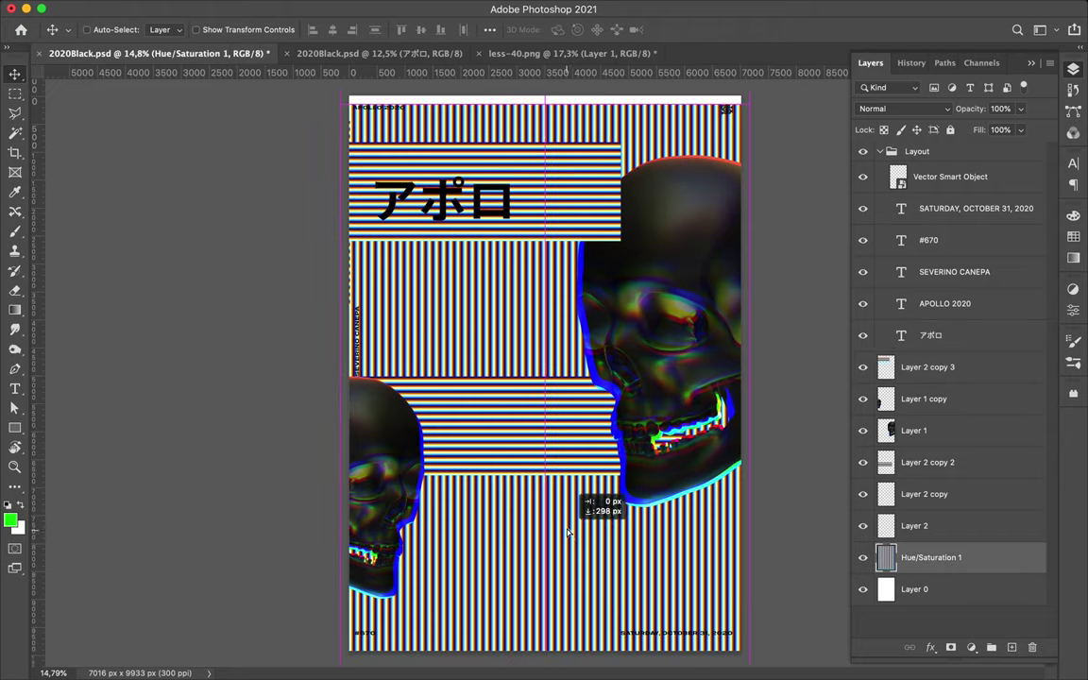
- Draw a green rectangle and a green bar behind the アポロ title
{"action": "key", "text": "u"}
{"action": "left_click", "coordinate": [167, 29]}
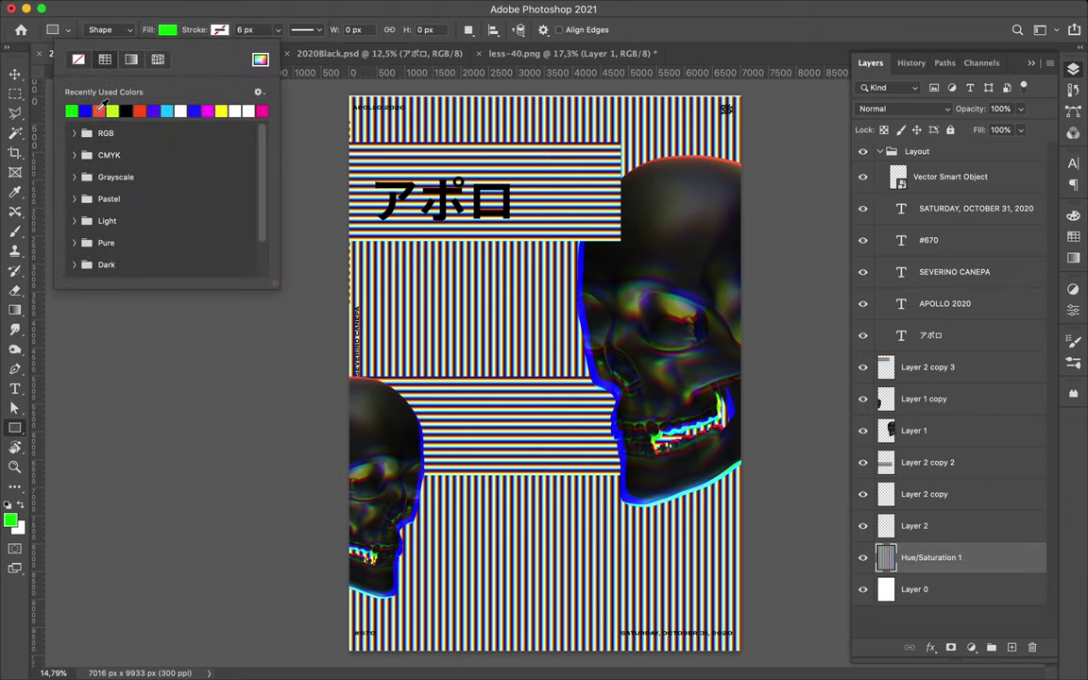
{"action": "left_click_drag", "start_coordinate": [348, 180], "coordinate": [515, 194]}
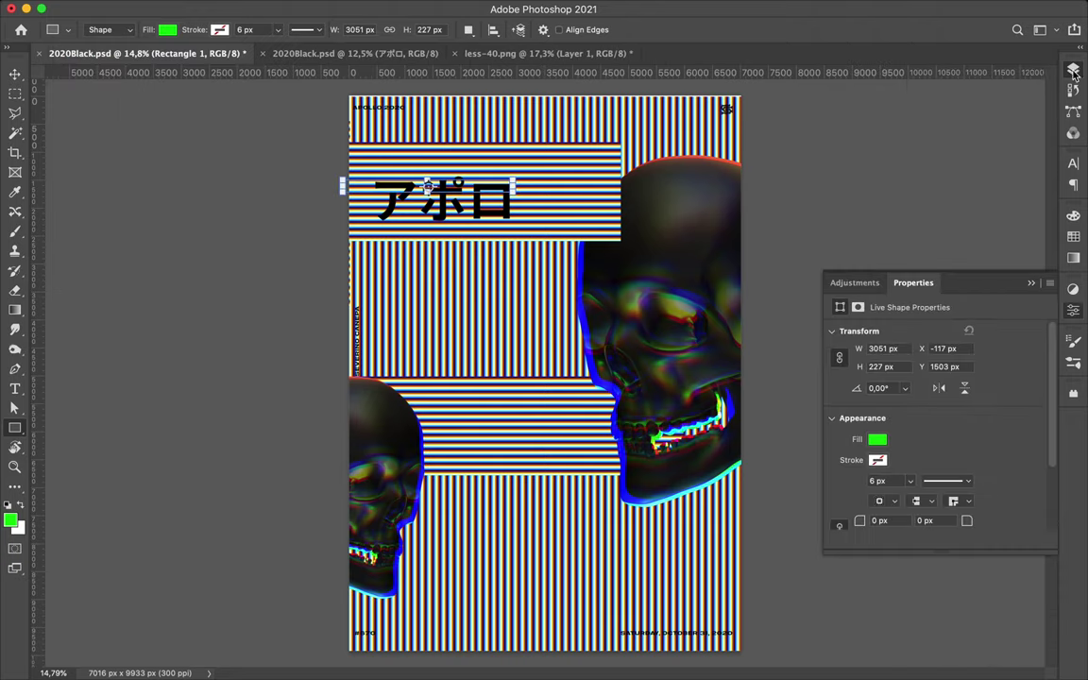
{"action": "left_click_drag", "start_coordinate": [931, 336], "coordinate": [932, 351]}
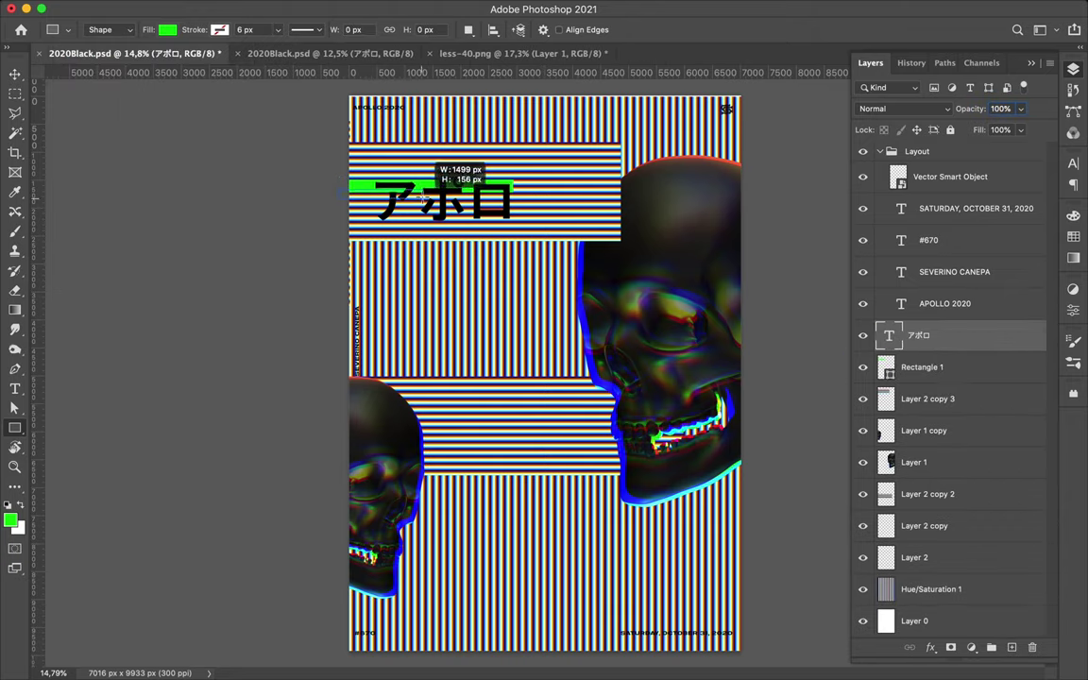
{"action": "left_click_drag", "start_coordinate": [326, 193], "coordinate": [328, 194]}
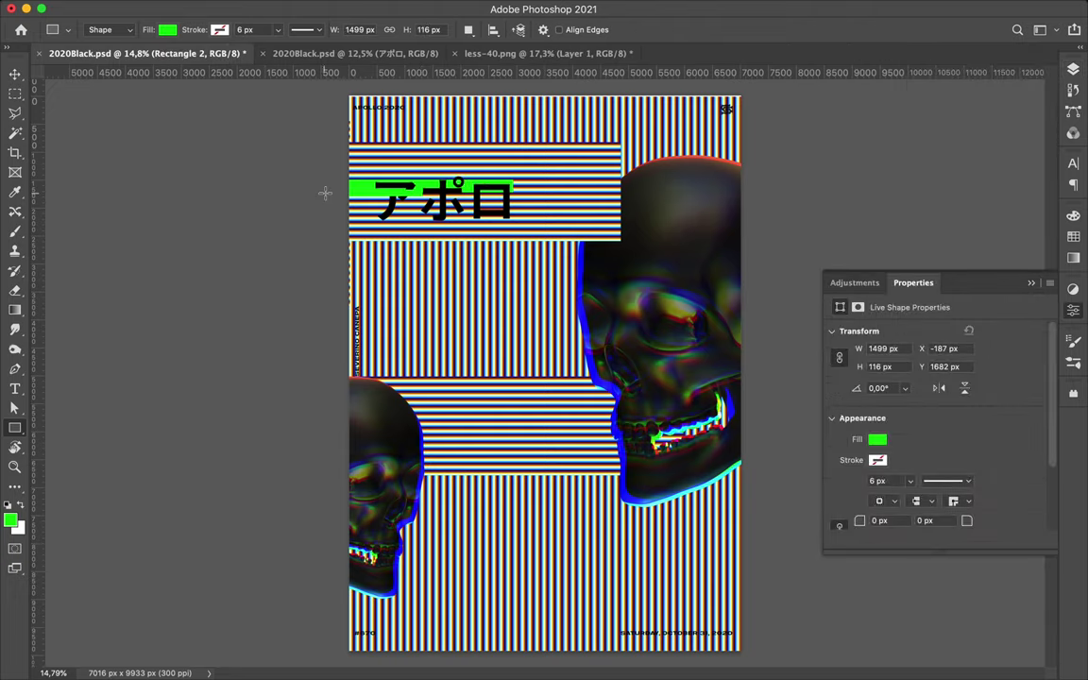
- Add a thin green bar and lower-left green block, then shift the stripes right
{"action": "left_click", "coordinate": [1077, 72]}
{"action": "left_click_drag", "start_coordinate": [502, 189], "coordinate": [552, 201]}
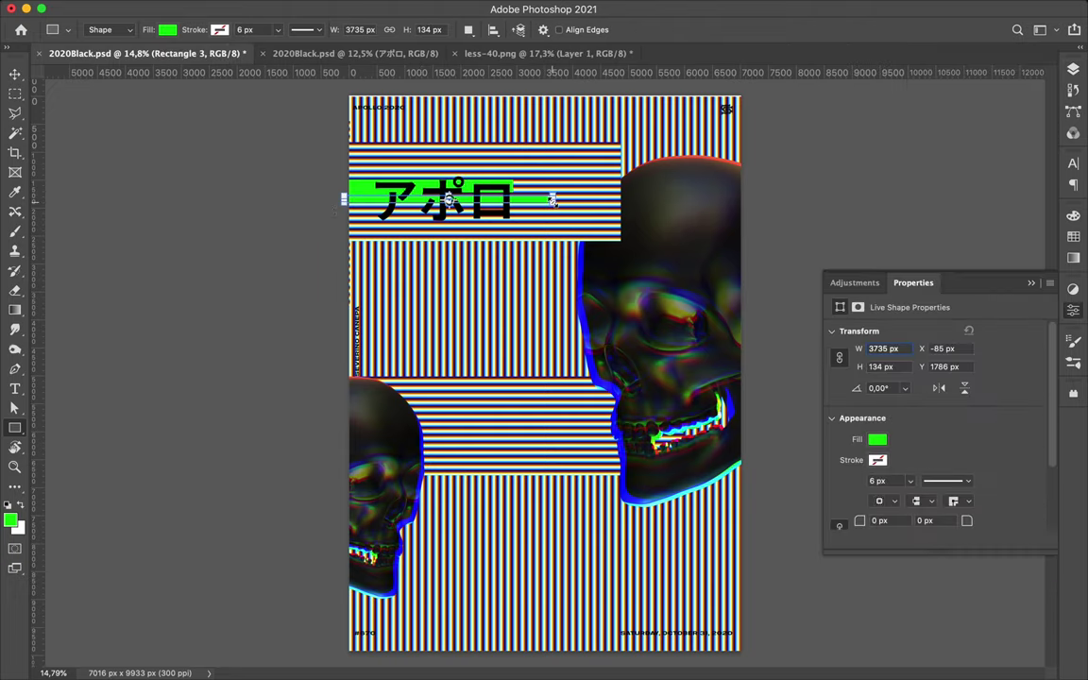
{"action": "left_click_drag", "start_coordinate": [332, 205], "coordinate": [404, 227]}
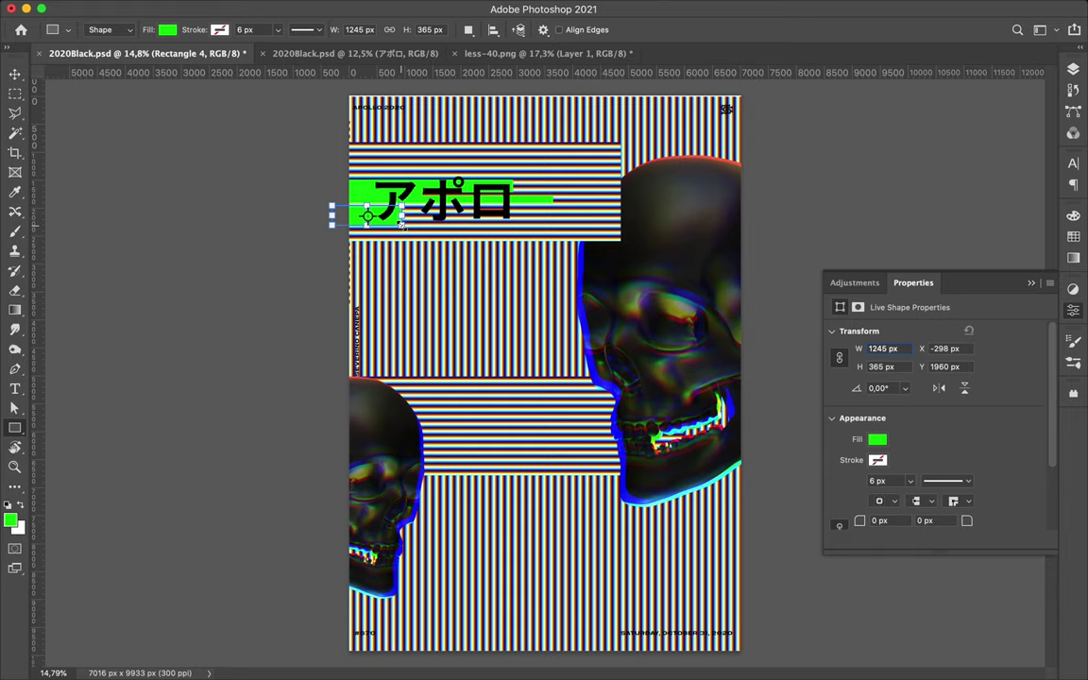
{"action": "key", "text": "v"}
{"action": "key", "text": "shift+Up"}
{"action": "key", "text": "shift+Up"}
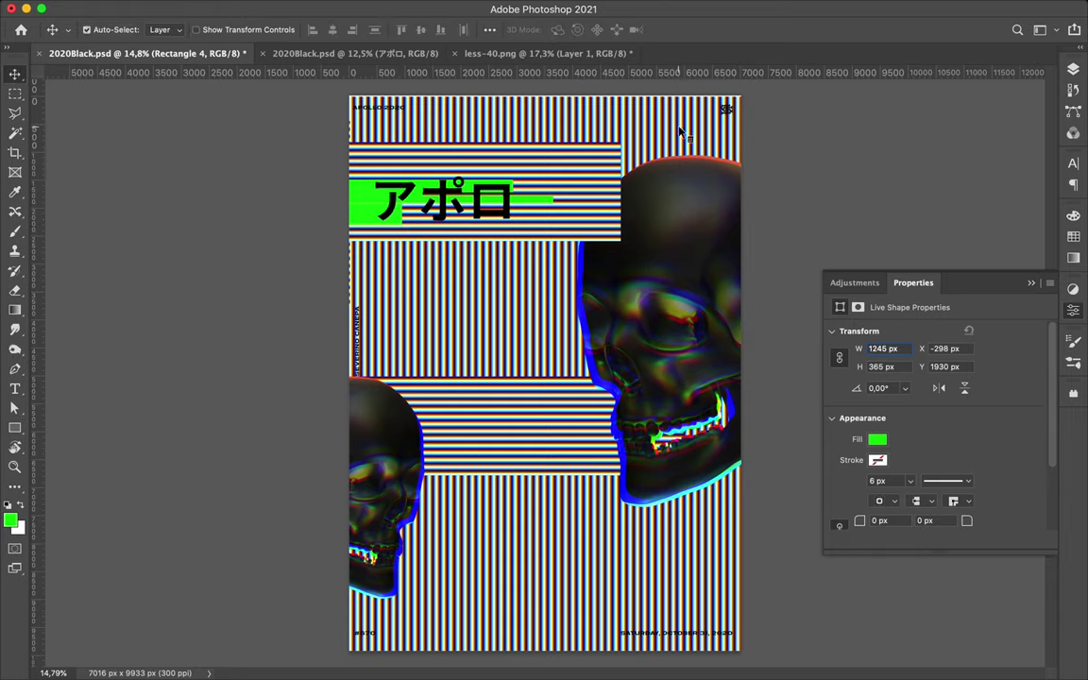
{"action": "left_click_drag", "start_coordinate": [679, 132], "coordinate": [704, 104]}
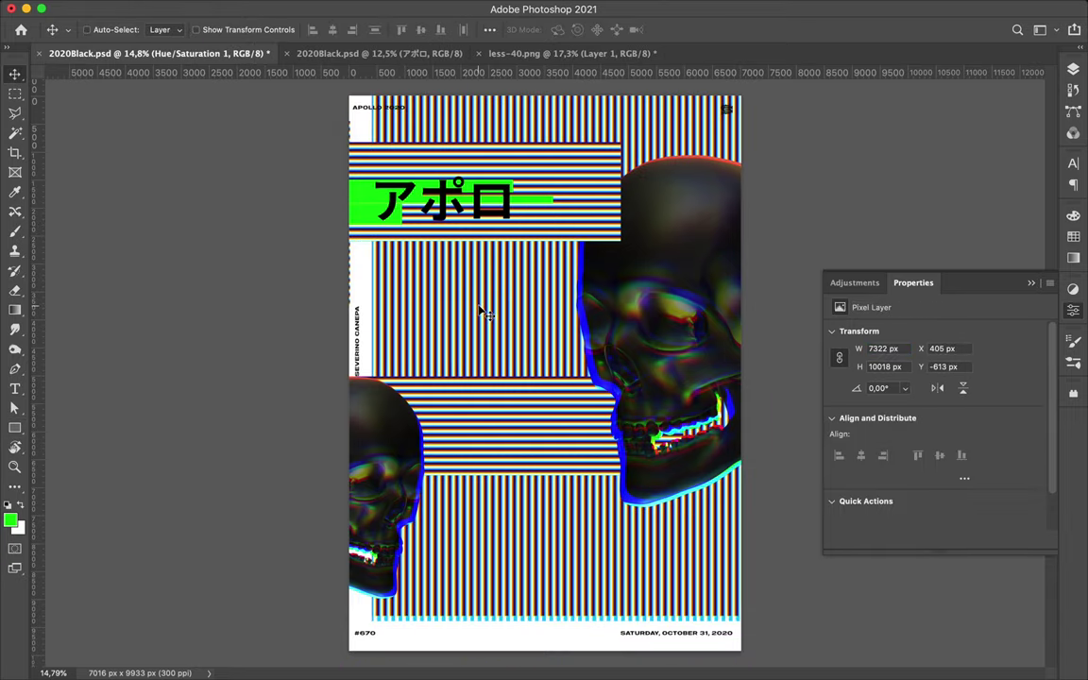
- Shift the striped background up, duplicate it, and rotate the copy 45 degrees
{"action": "left_click_drag", "start_coordinate": [484, 314], "coordinate": [484, 194]}
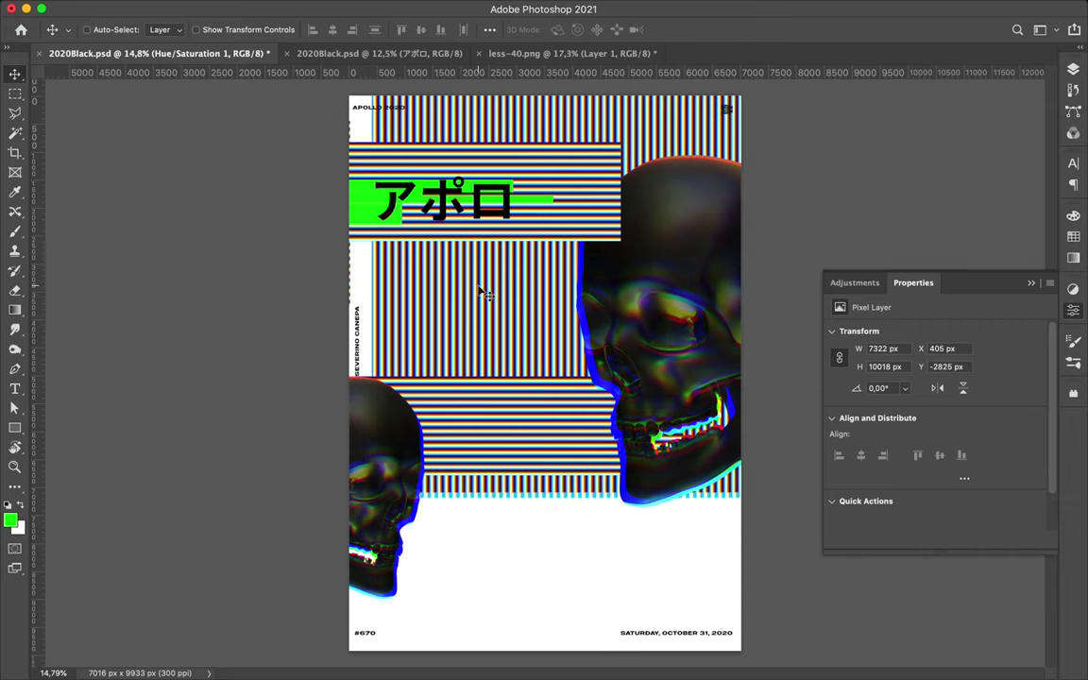
{"action": "key", "text": "ctrl+j"}
{"action": "key", "text": "ctrl+t"}
{"action": "left_click_drag", "start_coordinate": [481, 178], "coordinate": [654, 121]}
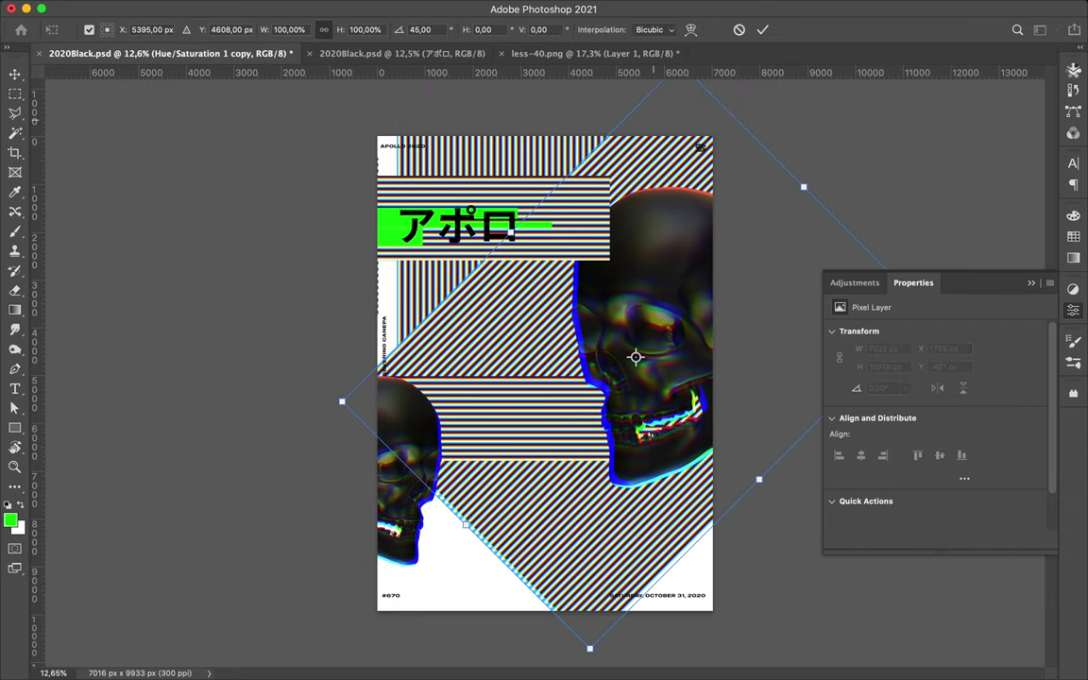
{"action": "key", "text": "Return"}
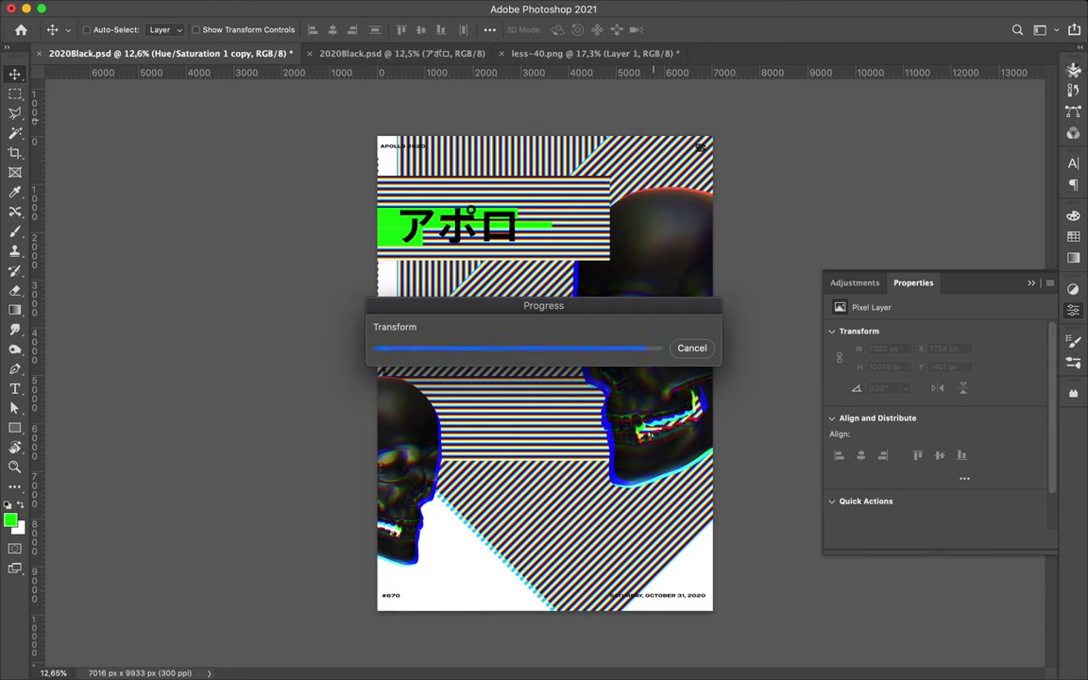
- Position the diagonal-stripe copy across the bottom of the poster
{"action": "left_click", "coordinate": [1073, 71]}
{"action": "left_click_drag", "start_coordinate": [550, 375], "coordinate": [458, 425]}
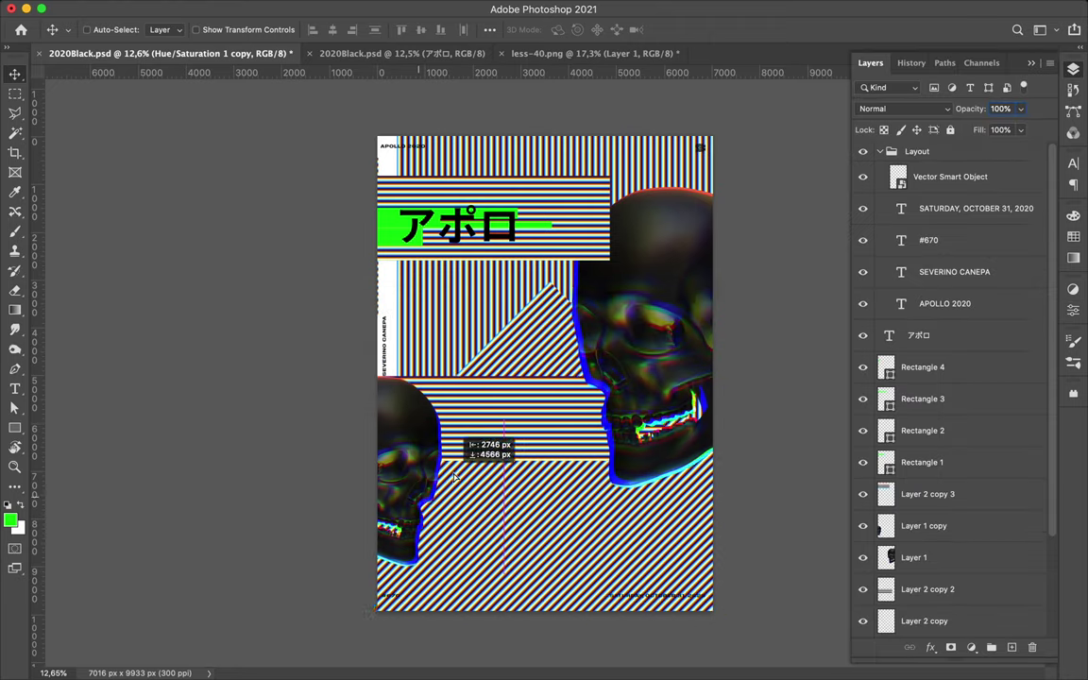
{"action": "scroll", "coordinate": [960, 406], "scroll_direction": "down", "scroll_amount": 4}
{"action": "left_click_drag", "start_coordinate": [425, 543], "coordinate": [422, 547]}
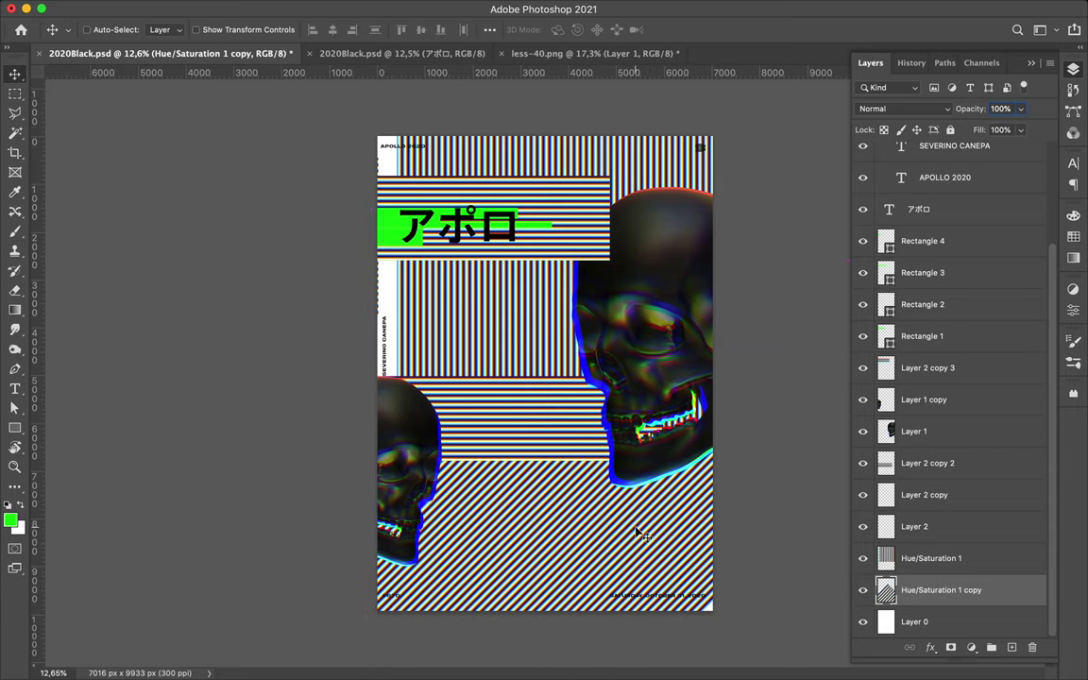
{"action": "key", "text": "m"}
{"action": "right_click", "coordinate": [973, 580]}
- Trim the diagonal stripes by shifting the lower-right selection up and left
{"action": "key", "text": "Escape"}
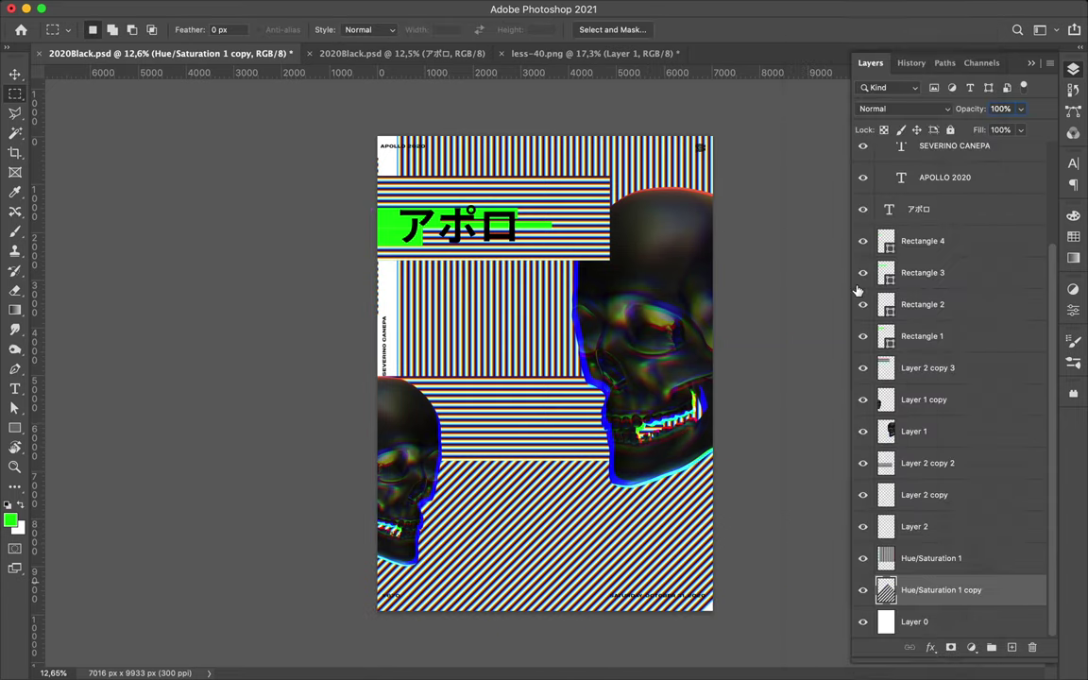
{"action": "left_click_drag", "start_coordinate": [686, 425], "coordinate": [711, 597]}
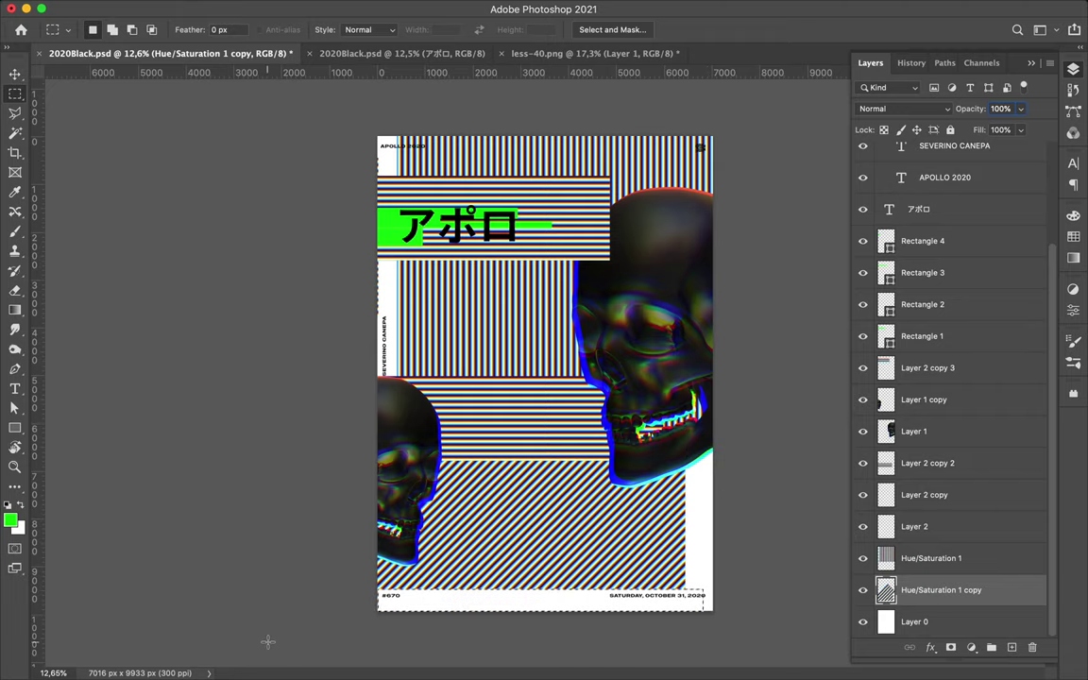
{"action": "key", "text": "v"}
{"action": "left_click_drag", "start_coordinate": [643, 570], "coordinate": [610, 560]}
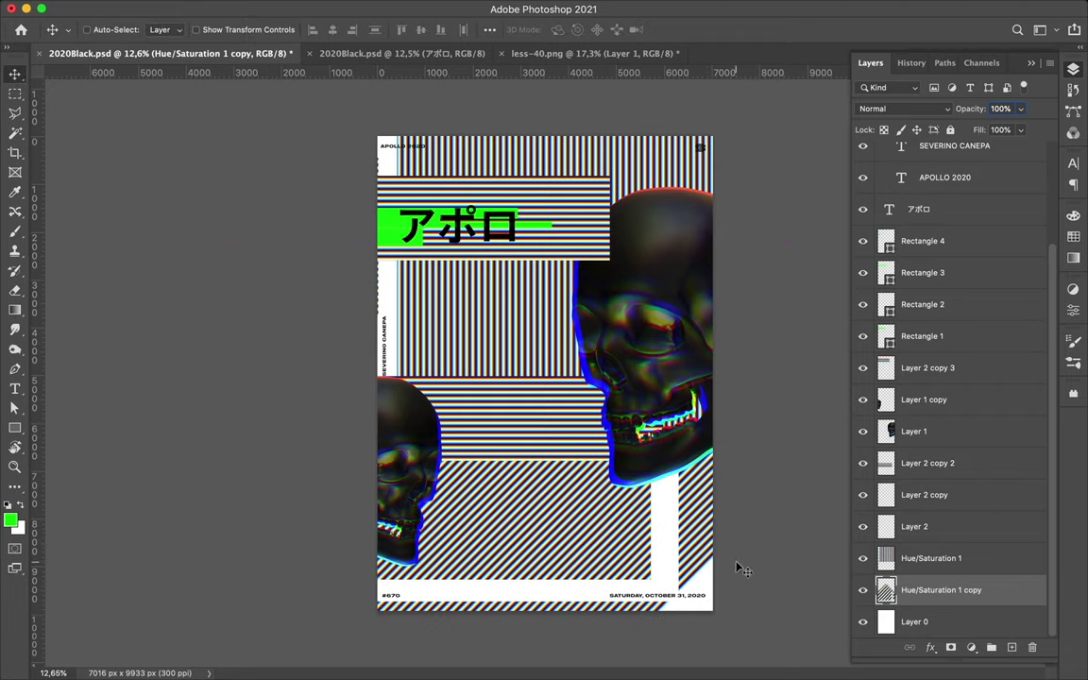
{"action": "key", "text": "m"}
{"action": "left_click", "coordinate": [651, 564]}
- Draw a tall green bar up the poster's right edge, then set the fill to red
{"action": "key", "text": "v"}
{"action": "key", "text": "u"}
{"action": "left_click_drag", "start_coordinate": [735, 587], "coordinate": [718, 620]}
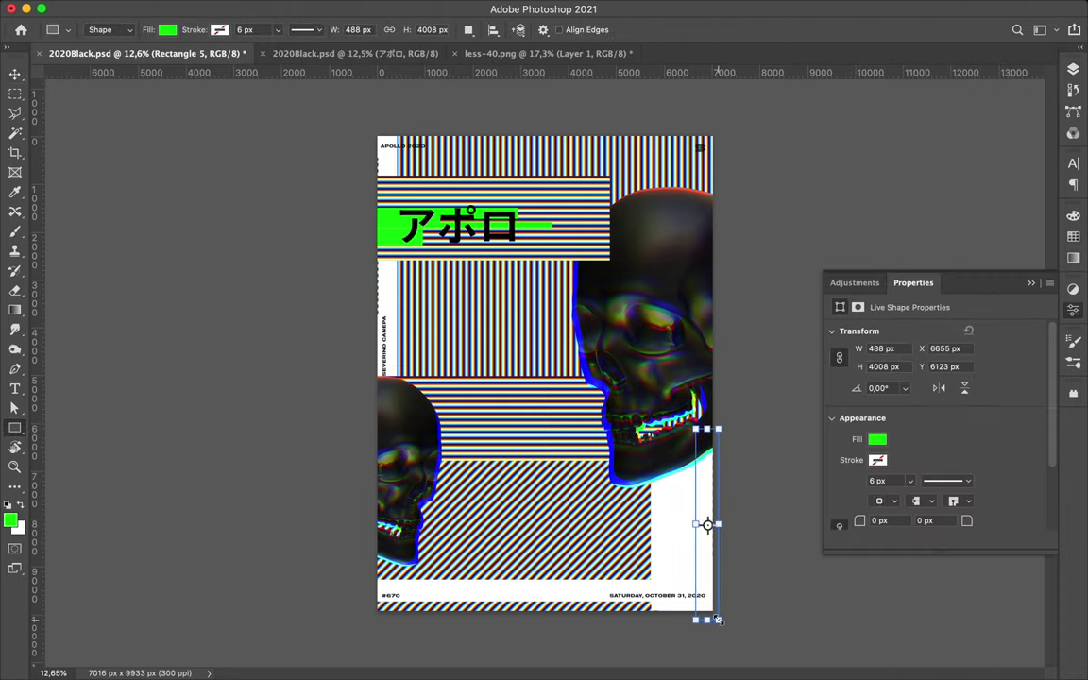
{"action": "left_click", "coordinate": [167, 30]}
{"action": "left_click", "coordinate": [71, 111]}
{"action": "key", "text": "Escape"}
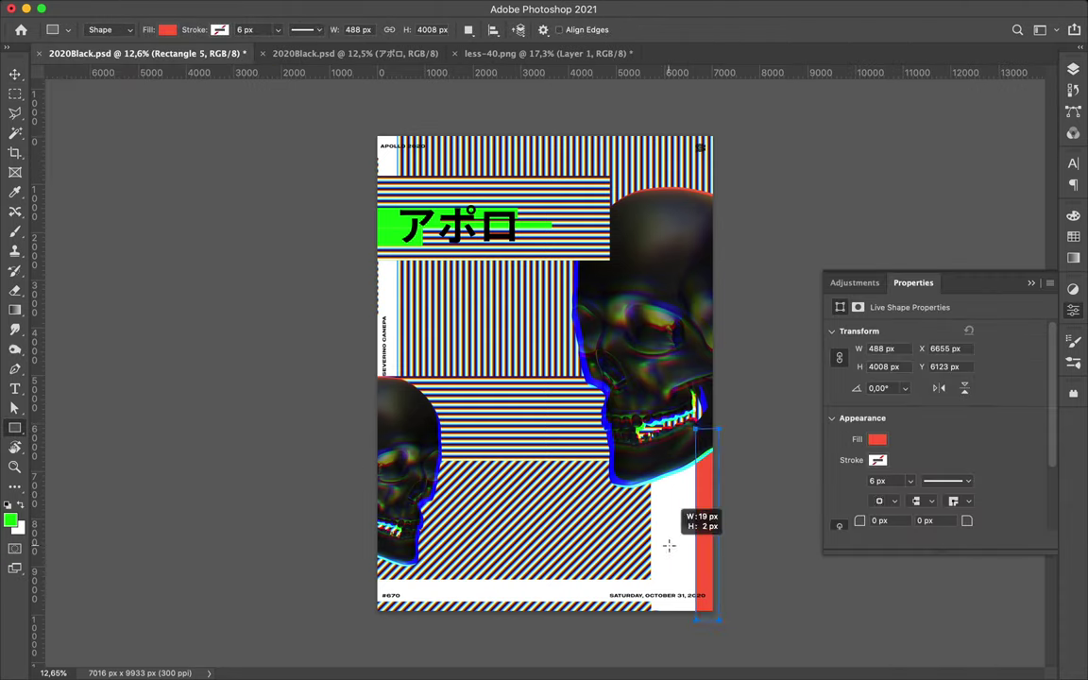
- Draw a red block at bottom-left and move it up over the #670 text
{"action": "left_click_drag", "start_coordinate": [372, 574], "coordinate": [415, 635]}
{"action": "left_click", "coordinate": [168, 29]}
{"action": "left_click", "coordinate": [71, 111]}
{"action": "key", "text": "v"}
{"action": "left_click_drag", "start_coordinate": [403, 591], "coordinate": [402, 572]}
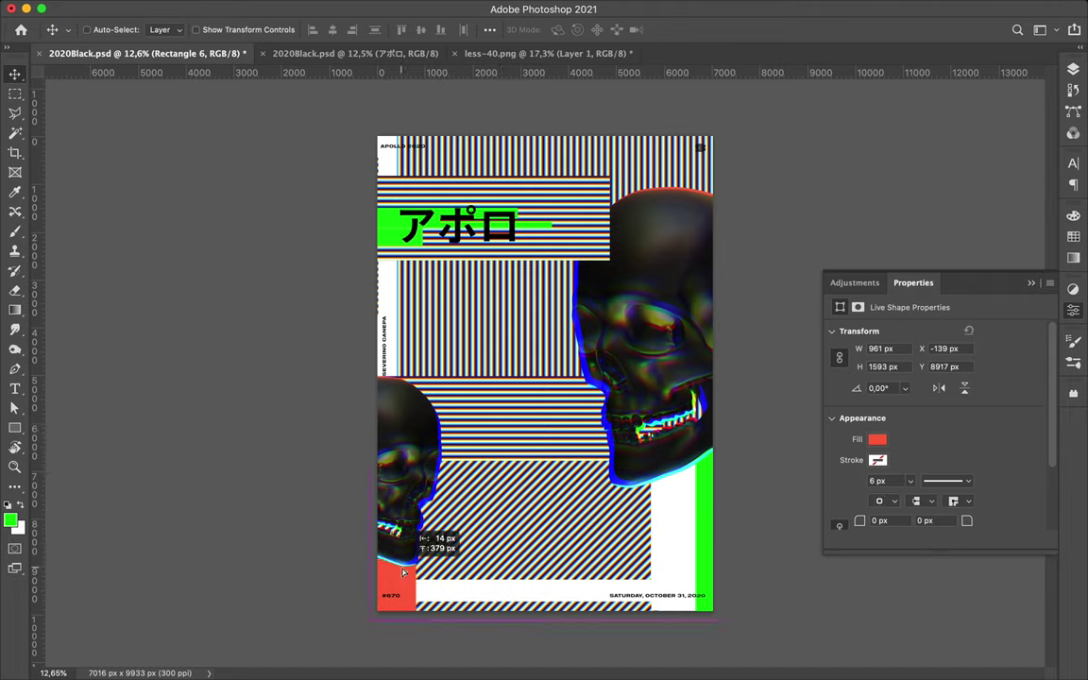
- Select a tall narrow strip of the right skull's layer
{"action": "left_click", "coordinate": [673, 309], "text": "super"}
{"action": "key", "text": "m"}
{"action": "left_click_drag", "start_coordinate": [641, 170], "coordinate": [648, 526]}
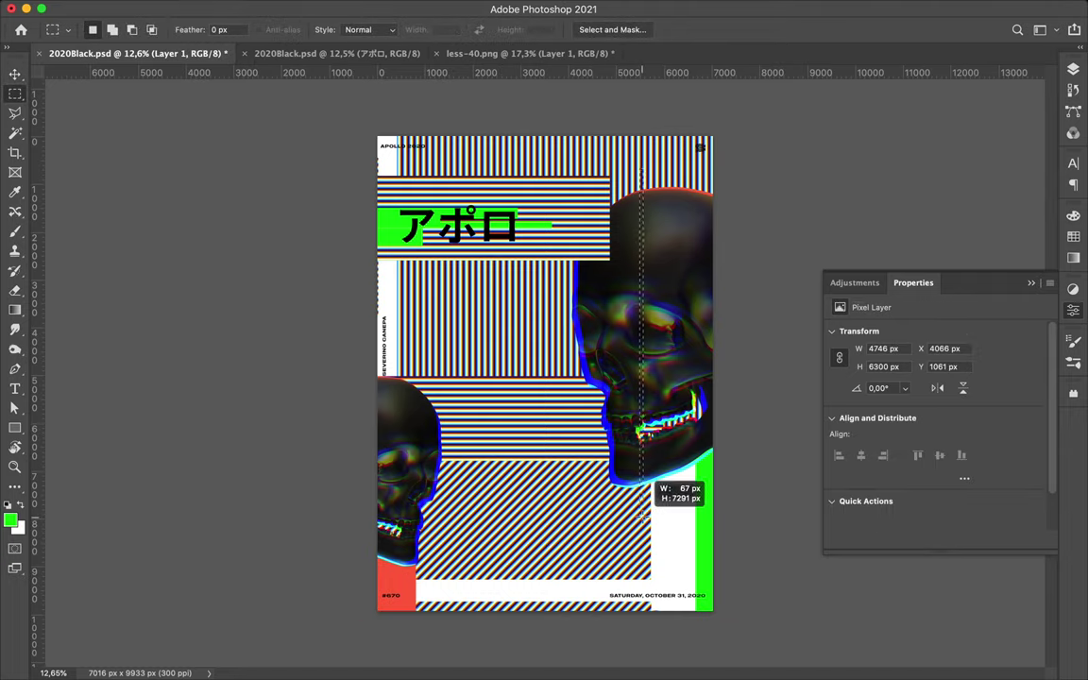
- Offset the first two vertical strips of the right skull, raising one upward
{"action": "key", "text": "v"}
{"action": "left_click_drag", "start_coordinate": [539, 452], "coordinate": [553, 309]}
{"action": "key", "text": "m"}
{"action": "left_click_drag", "start_coordinate": [666, 173], "coordinate": [678, 516]}
{"action": "key", "text": "super+c"}
{"action": "key", "text": "Return"}
{"action": "key", "text": "super+j"}
{"action": "key", "text": "v"}
{"action": "left_click_drag", "start_coordinate": [561, 320], "coordinate": [672, 331]}
- Copy a third narrow strip of the right skull and shift it down
{"action": "key", "text": "m"}
{"action": "left_click_drag", "start_coordinate": [659, 173], "coordinate": [668, 484]}
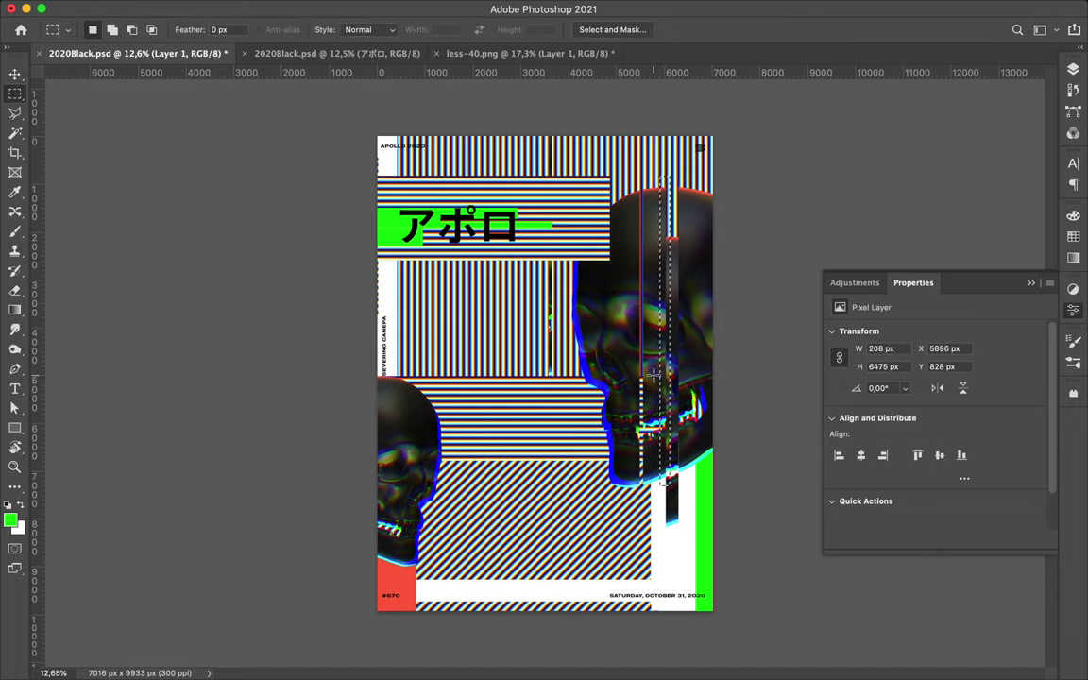
{"action": "key", "text": "super+j"}
{"action": "key", "text": "v"}
{"action": "left_click_drag", "start_coordinate": [660, 276], "coordinate": [662, 291]}
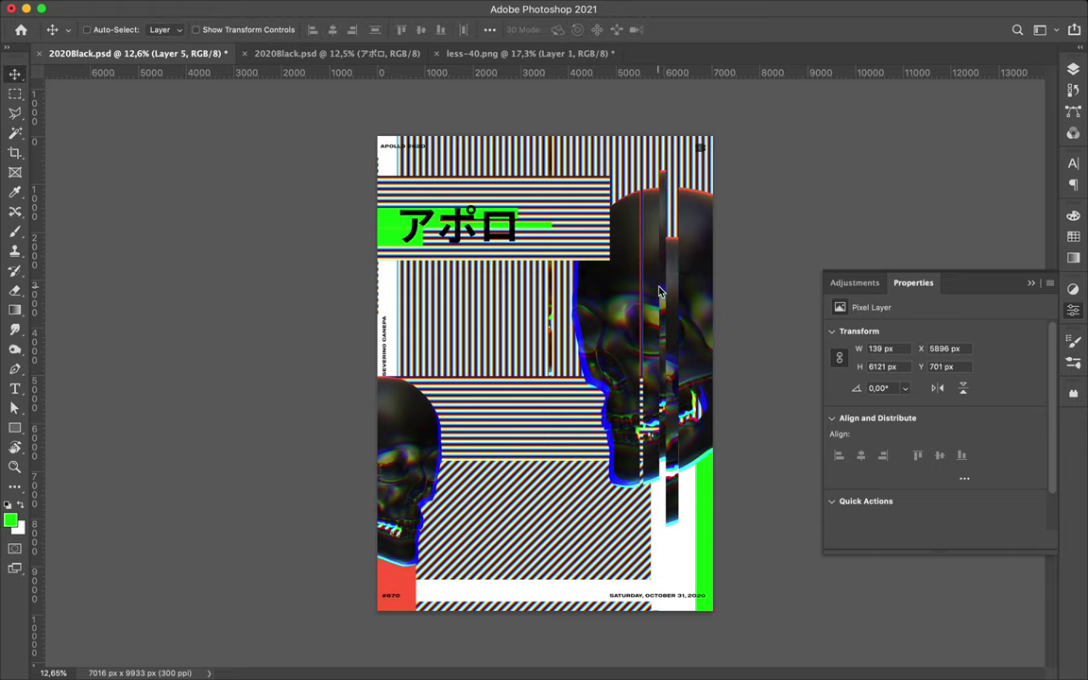
- Move the left skull further into the poster and group its copied slice into Group 1
{"action": "key", "text": "m"}
{"action": "key", "text": "v"}
{"action": "left_click_drag", "start_coordinate": [396, 393], "coordinate": [490, 388]}
{"action": "key", "text": "m"}
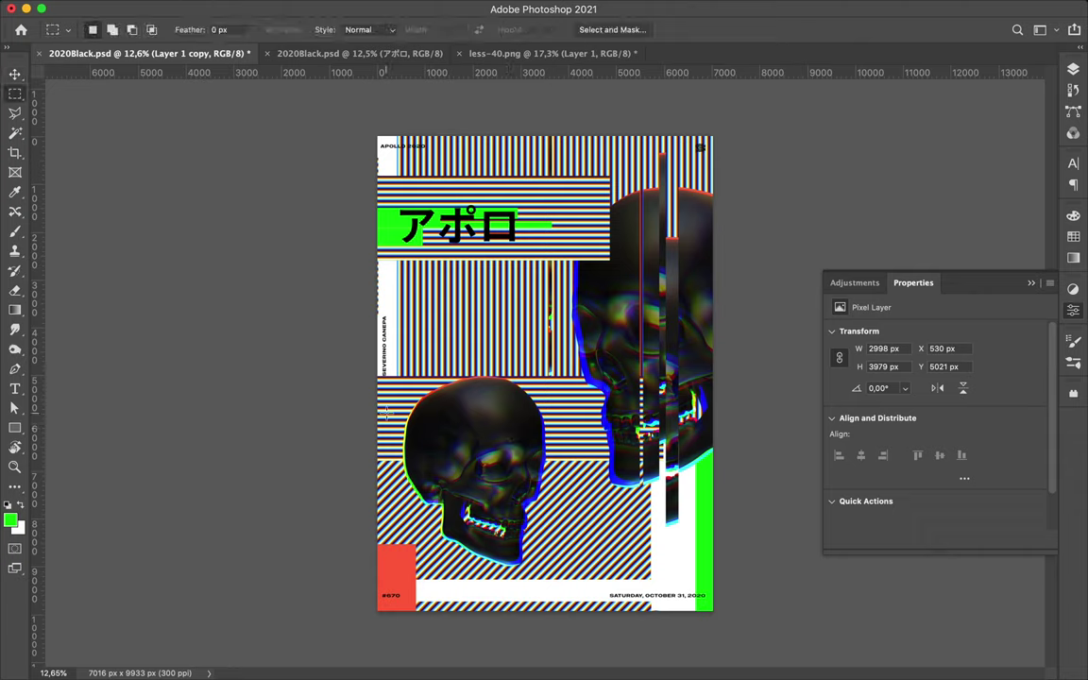
{"action": "key", "text": "super+j"}
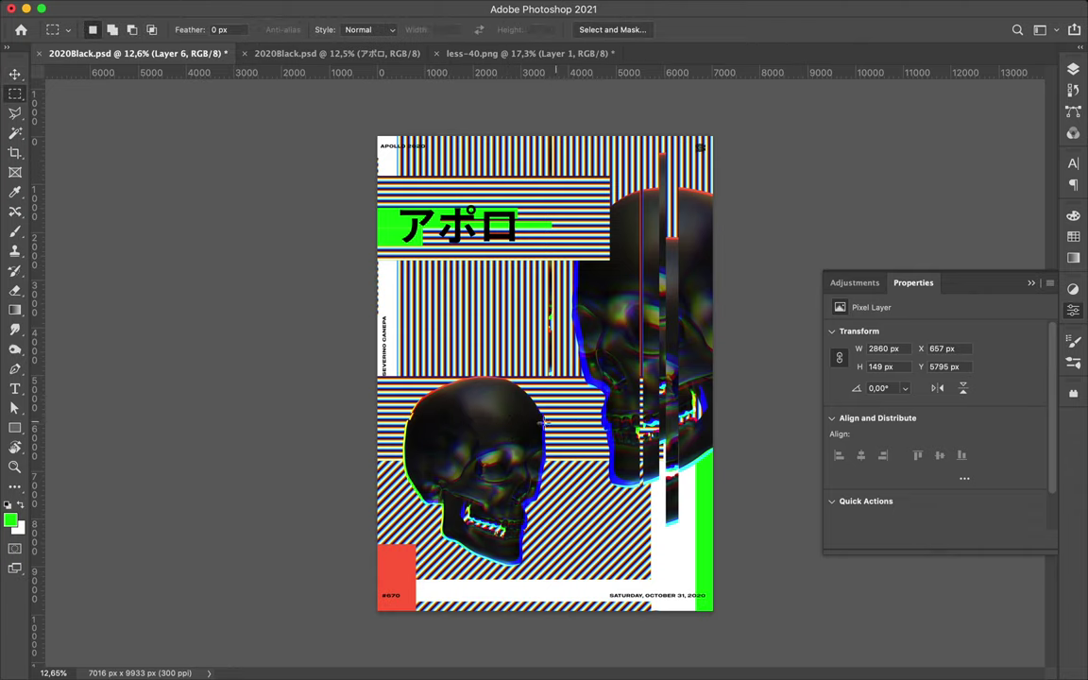
{"action": "key", "text": "v"}
{"action": "key", "text": "F7"}
{"action": "key", "text": "ctrl+g"}
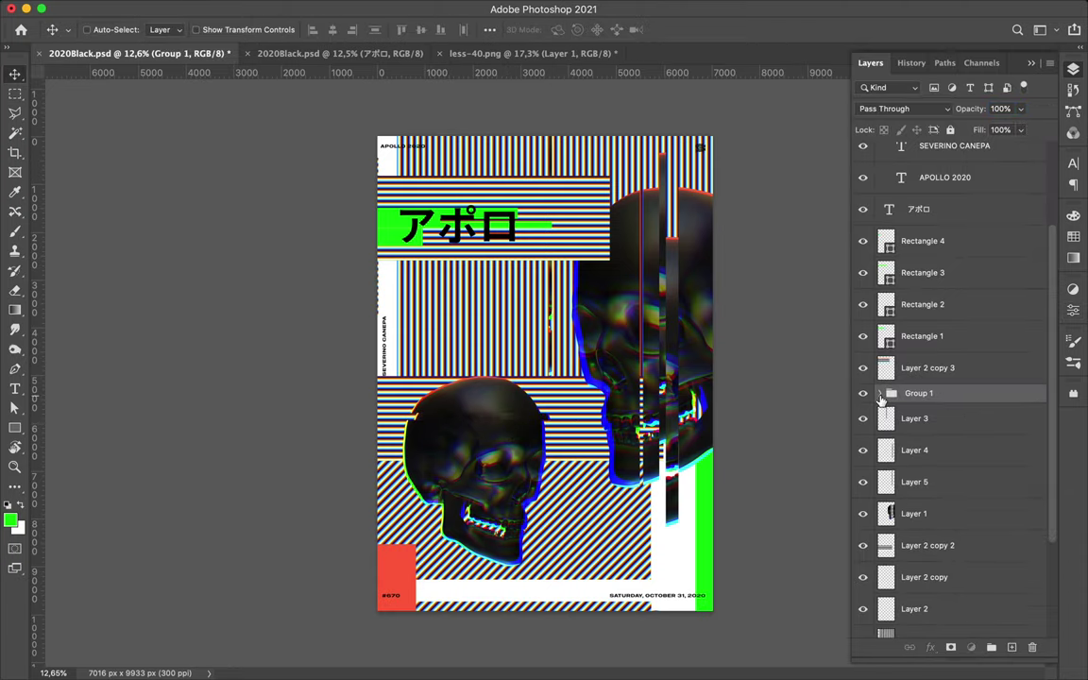
{"action": "left_click", "coordinate": [936, 451]}
- Copy another horizontal band of the left skull and offset it sideways
{"action": "key", "text": "m"}
{"action": "left_click_drag", "start_coordinate": [394, 414], "coordinate": [564, 426]}
{"action": "key", "text": "super+j"}
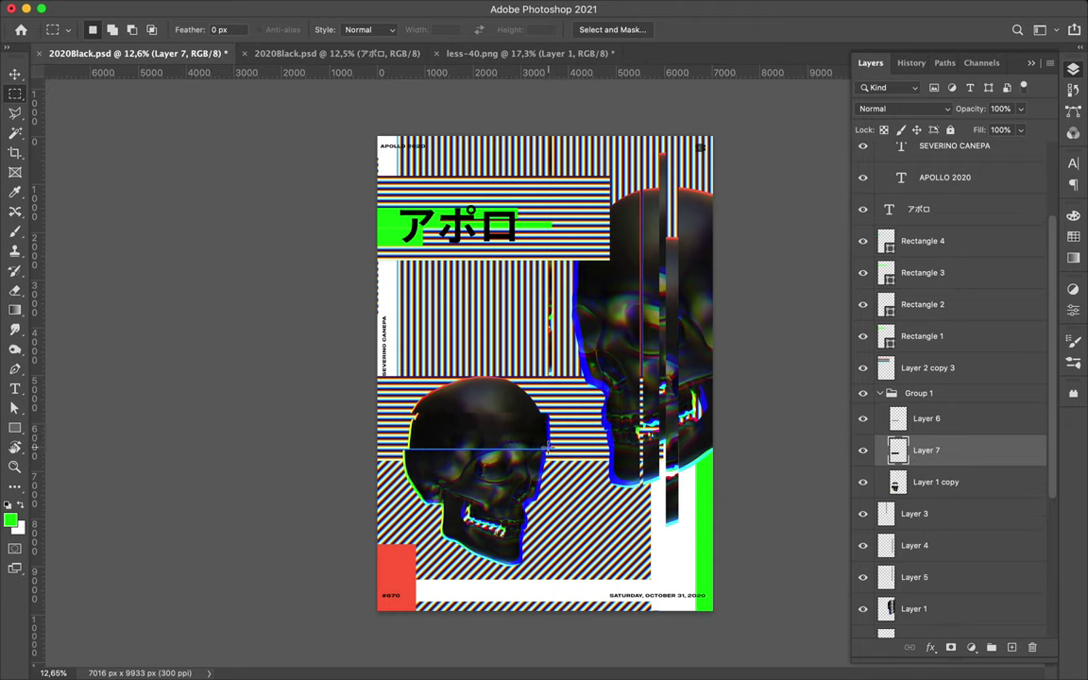
{"action": "key", "text": "v"}
{"action": "left_click_drag", "start_coordinate": [493, 434], "coordinate": [412, 413]}
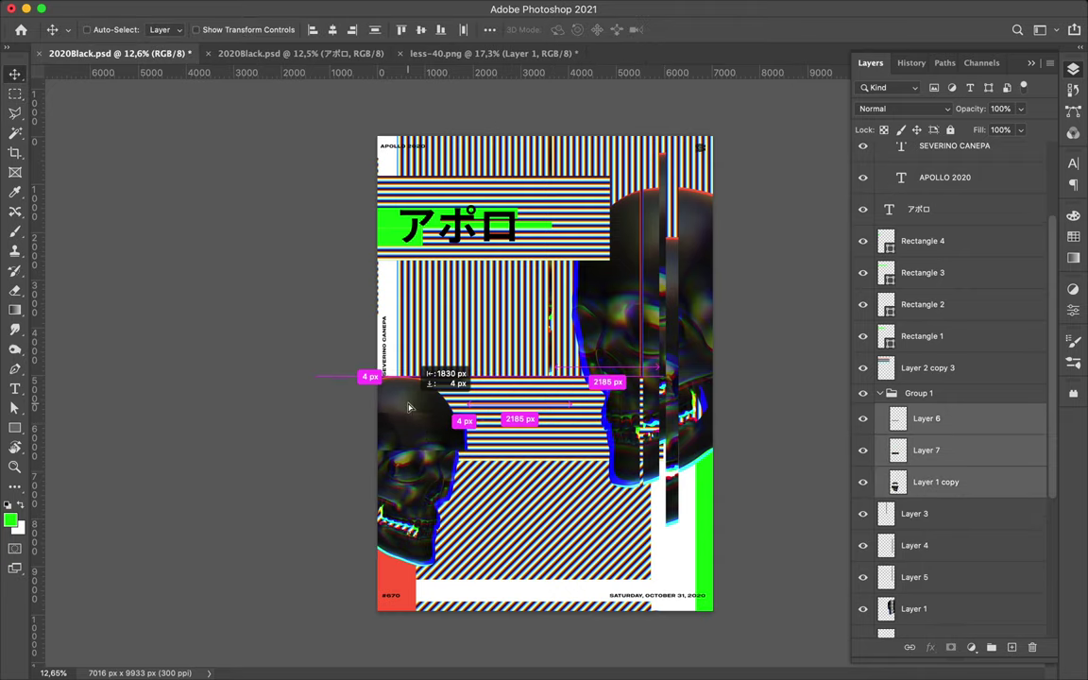
- Save the poster
{"action": "key", "text": "super+s"}
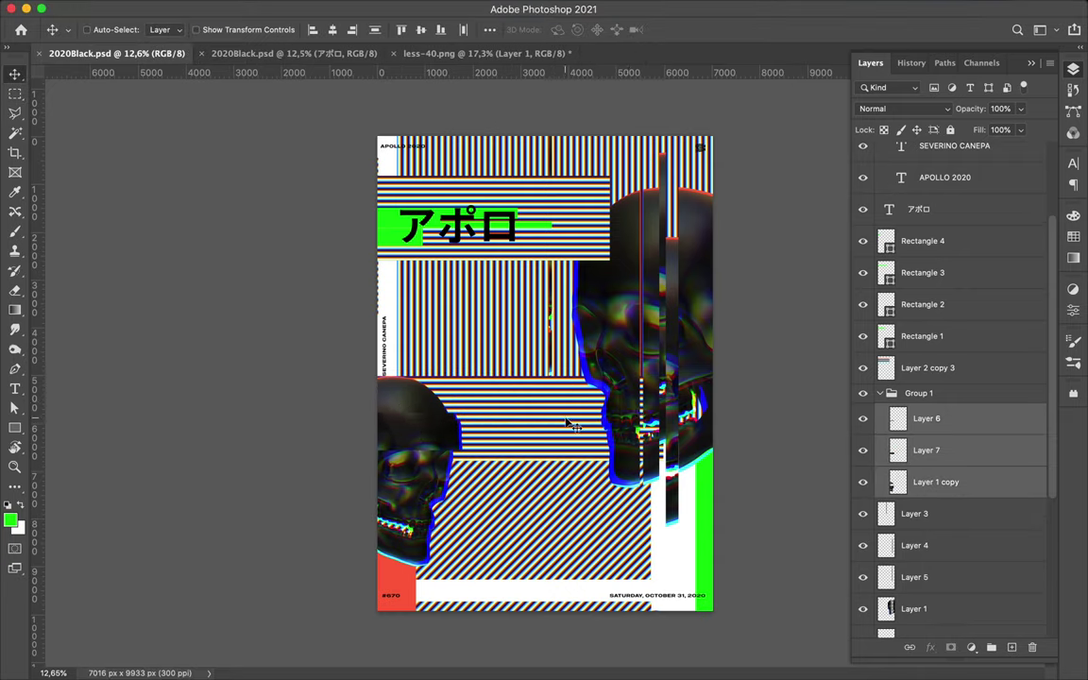
{"action": "left_click", "coordinate": [567, 425], "text": "super"}
{"action": "key", "text": "m"}
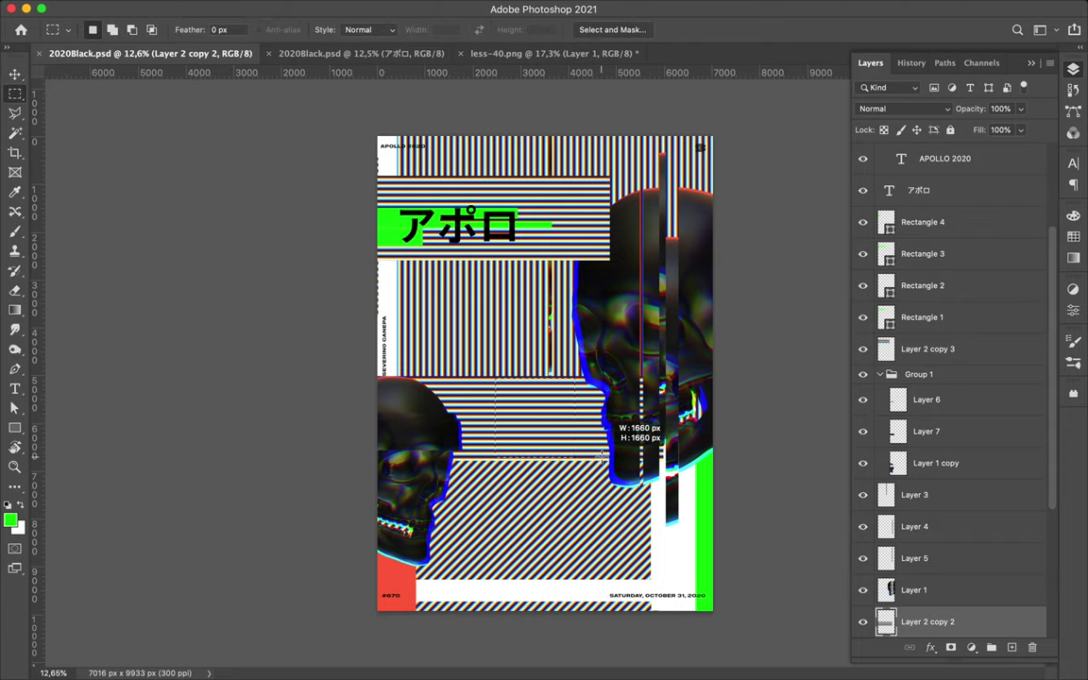
- Copy a stripe patch, pixelate it with Mosaic, and move it to the lower middle
{"action": "key", "text": "super+j"}
{"action": "key", "text": "v"}
{"action": "mouse_move", "coordinate": [538, 421]}
{"action": "left_mouse_down"}
{"action": "mouse_move", "coordinate": [432, 305]}
{"action": "mouse_move", "coordinate": [545, 500]}
{"action": "left_mouse_up"}
{"action": "key", "text": "super+j"}
{"action": "left_click", "coordinate": [353, 7]}
{"action": "left_click", "coordinate": [567, 308]}
{"action": "left_click_drag", "start_coordinate": [56, 235], "coordinate": [99, 238]}
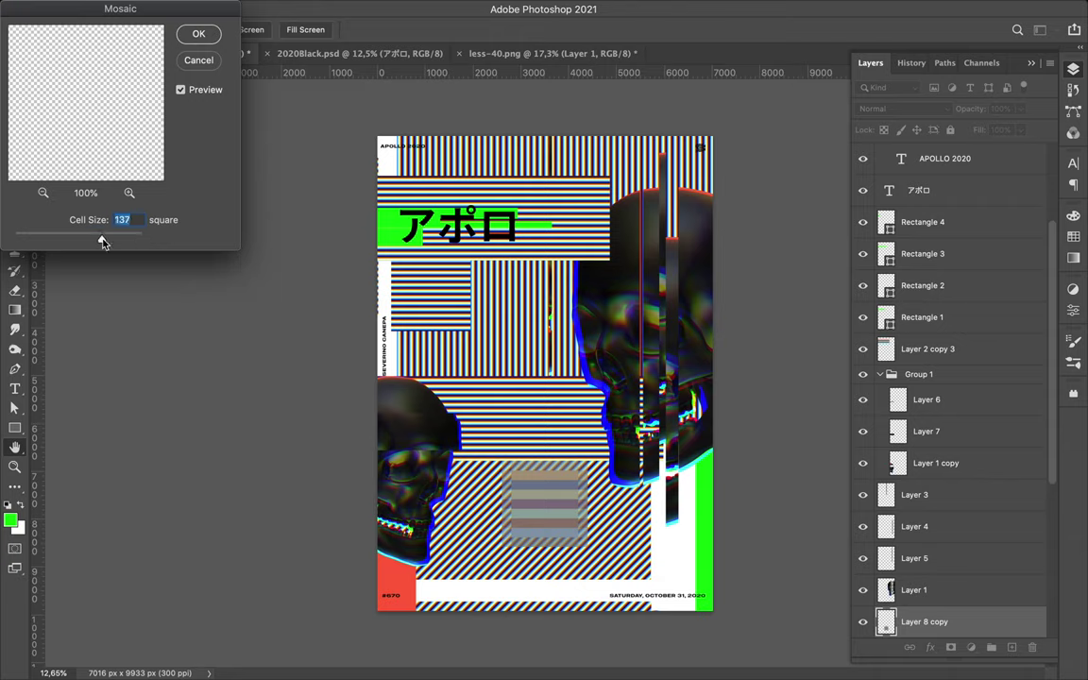
{"action": "left_click", "coordinate": [199, 33]}
{"action": "left_click_drag", "start_coordinate": [546, 487], "coordinate": [611, 463]}
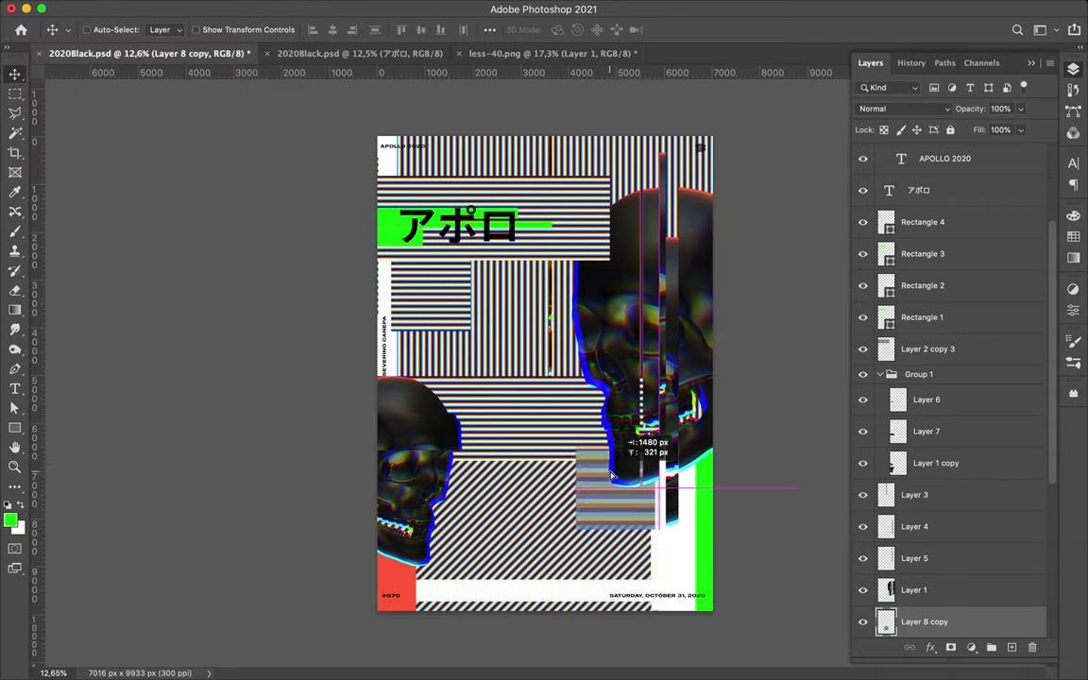
- Copy a second stripe patch to Layer 8, apply Mosaic, and move it
{"action": "key", "text": "m"}
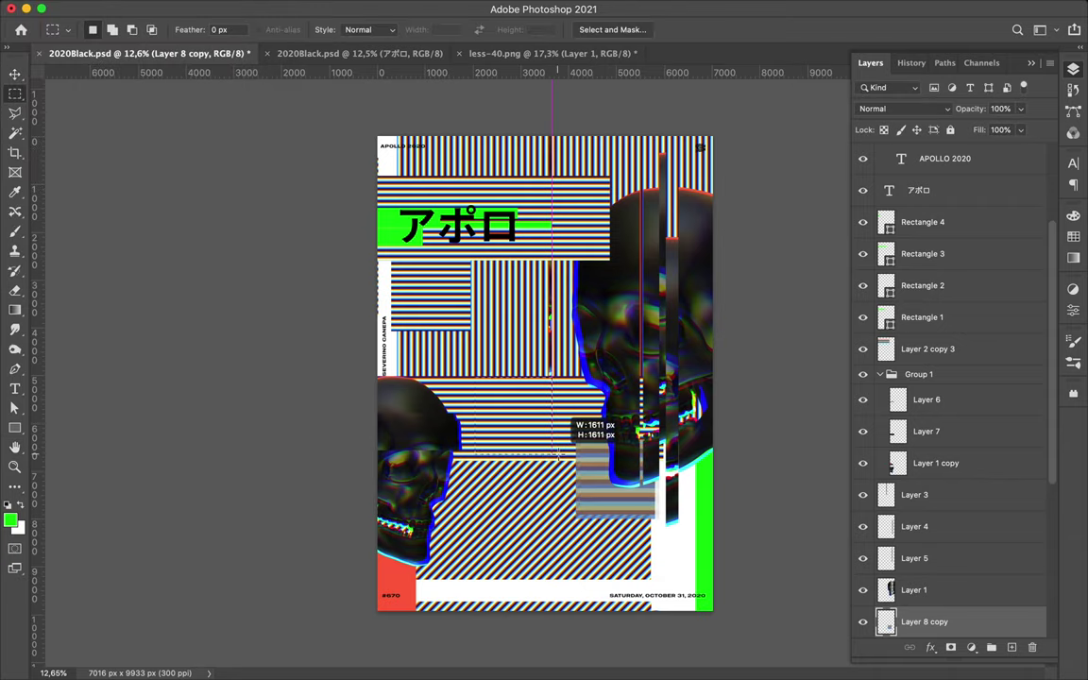
{"action": "key", "text": "super+j"}
{"action": "key", "text": "Return"}
{"action": "key", "text": "super+j"}
{"action": "key", "text": "v"}
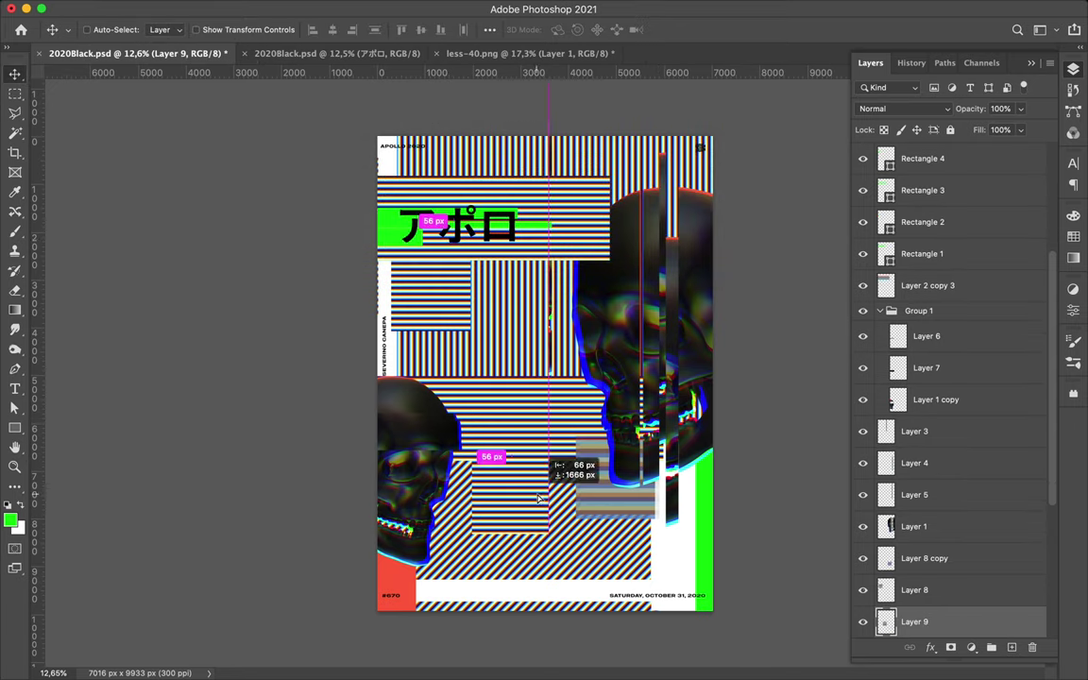
{"action": "left_click", "coordinate": [353, 7]}
{"action": "left_click", "coordinate": [606, 341]}
{"action": "left_click_drag", "start_coordinate": [78, 241], "coordinate": [50, 243]}
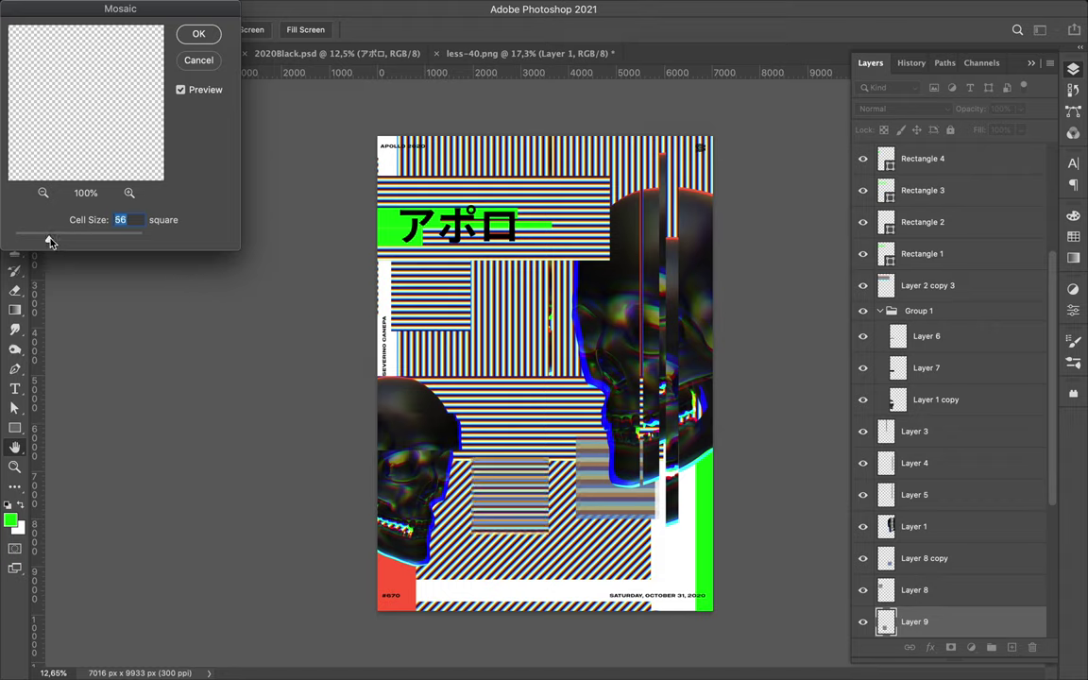
{"action": "left_click", "coordinate": [199, 39]}
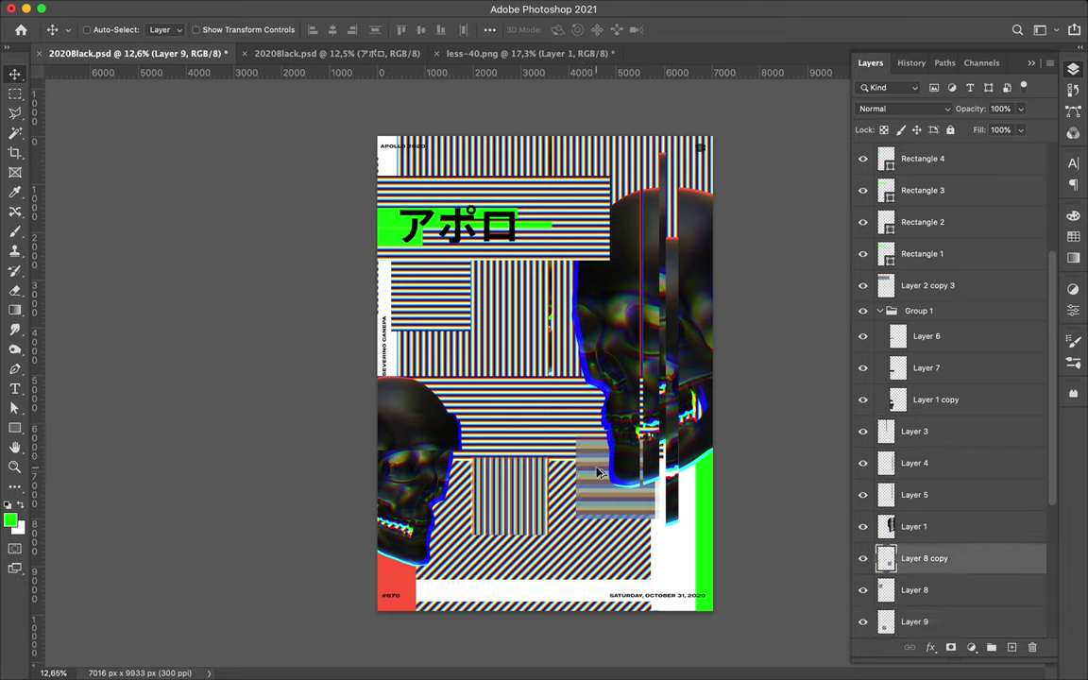
{"action": "left_click_drag", "start_coordinate": [544, 425], "coordinate": [591, 490]}
- Move the Layer 9 striped block into place
{"action": "left_click", "coordinate": [915, 590]}
{"action": "left_click_drag", "start_coordinate": [526, 404], "coordinate": [635, 380]}
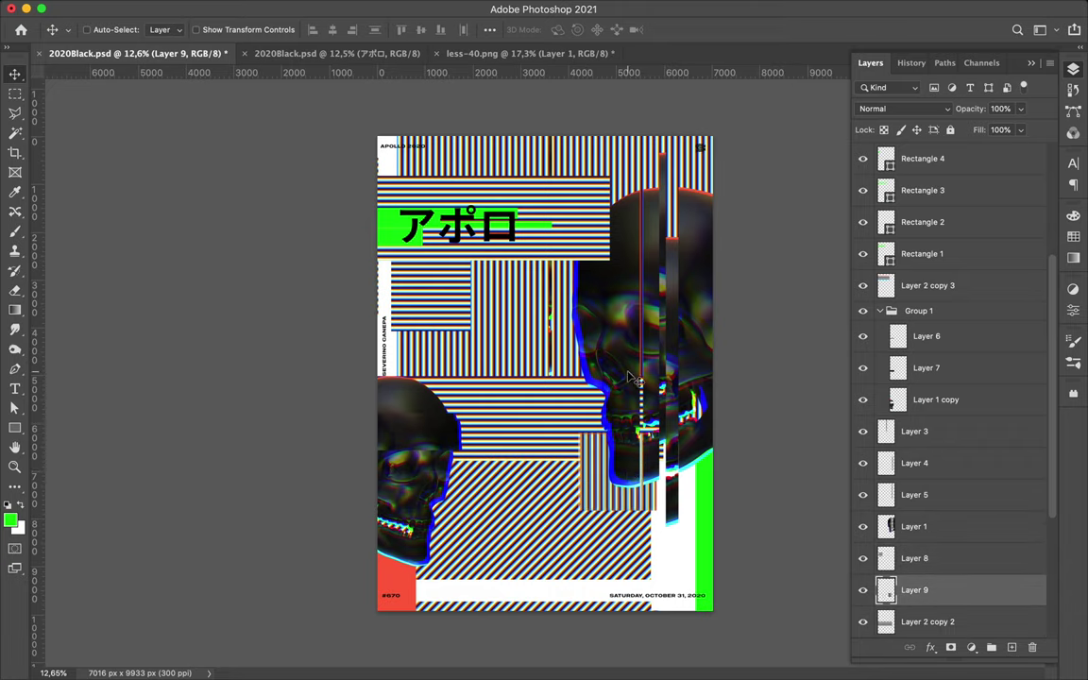
{"action": "left_click", "coordinate": [452, 329], "text": "super"}
- Copy a thin vertical strip of the big skull on Layer 1 to its own layer and shift it
{"action": "left_click", "coordinate": [620, 288], "text": "super"}
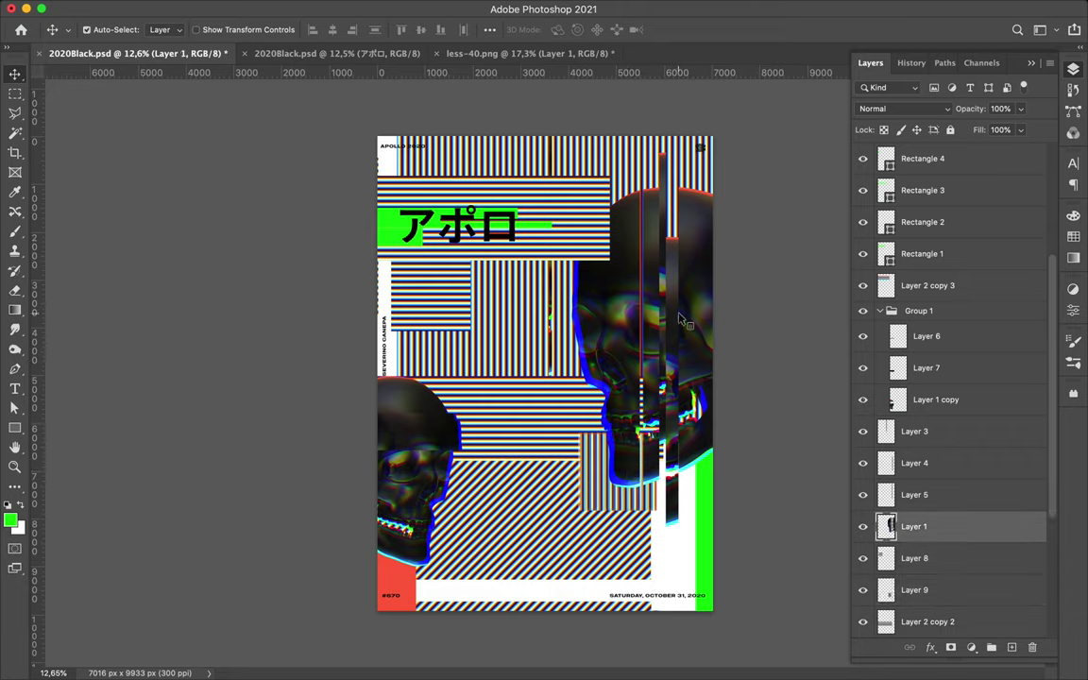
{"action": "key", "text": "m"}
{"action": "left_click_drag", "start_coordinate": [555, 165], "coordinate": [568, 463]}
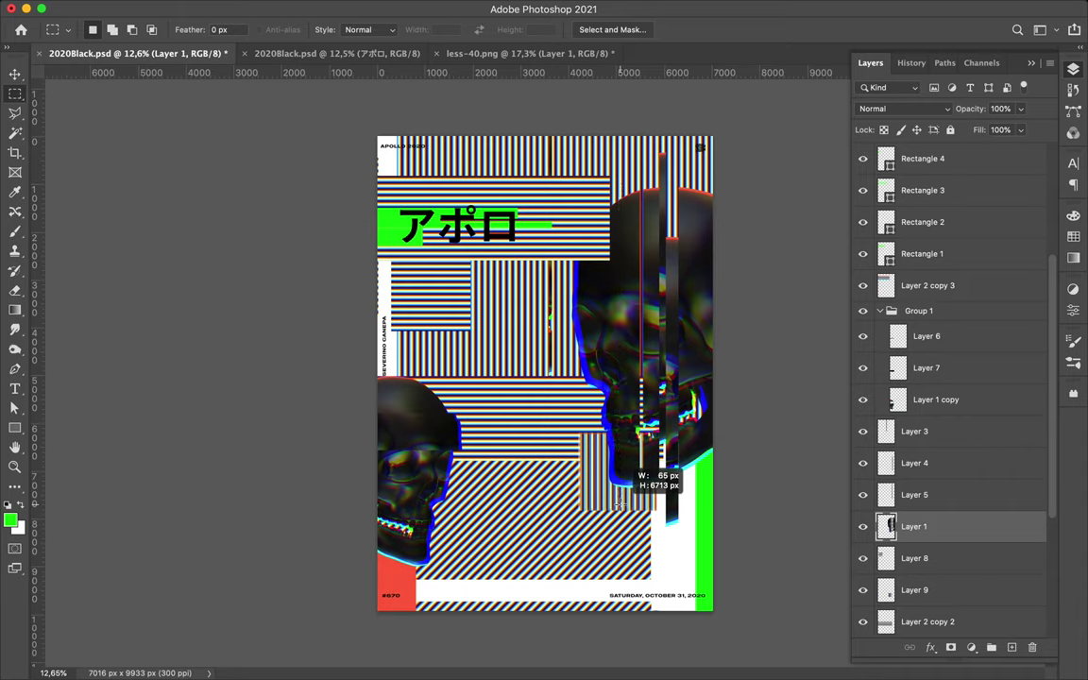
{"action": "key", "text": "super+j"}
{"action": "key", "text": "v"}
{"action": "left_click_drag", "start_coordinate": [518, 382], "coordinate": [504, 357]}
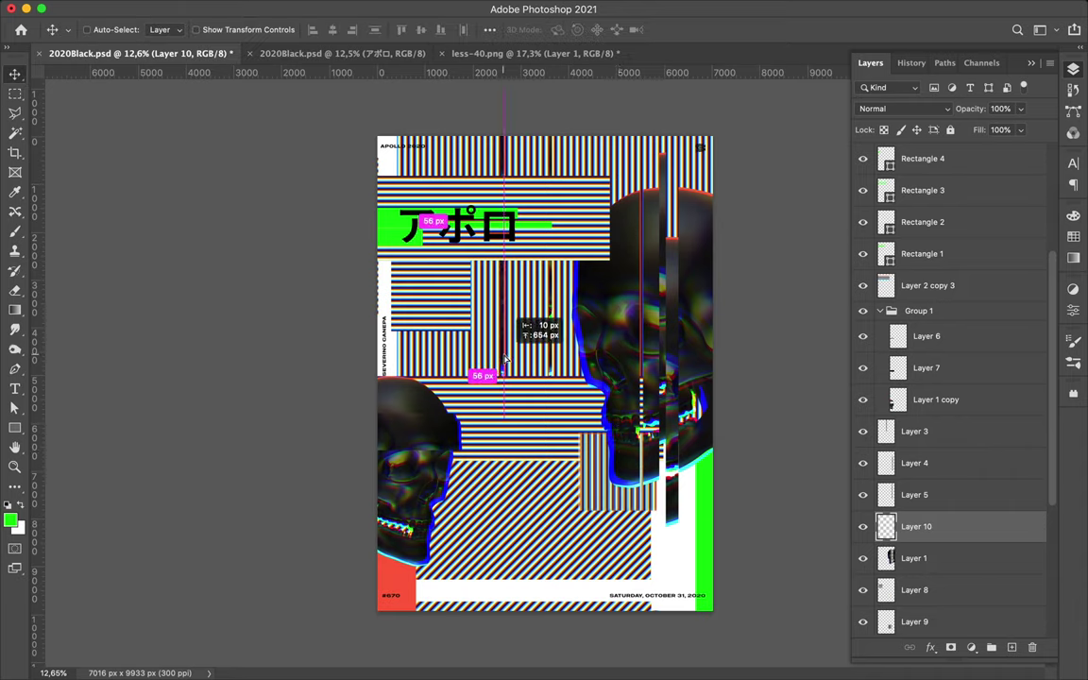
{"action": "left_click_drag", "start_coordinate": [510, 365], "coordinate": [538, 369]}
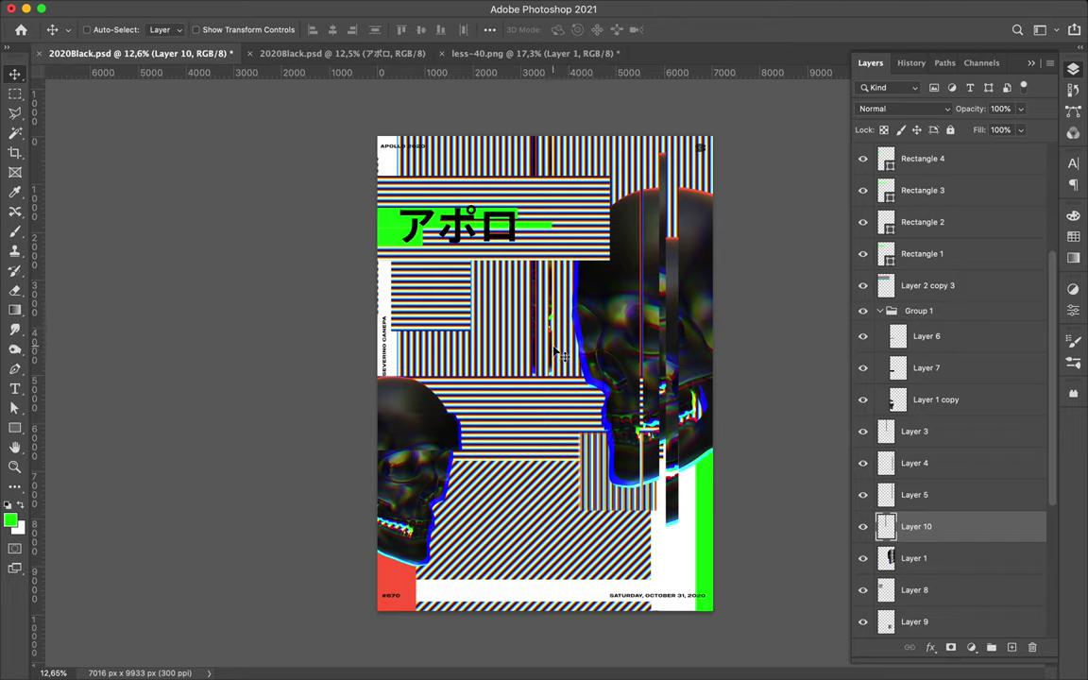
{"action": "key", "text": "u"}
{"action": "left_click", "coordinate": [167, 29]}
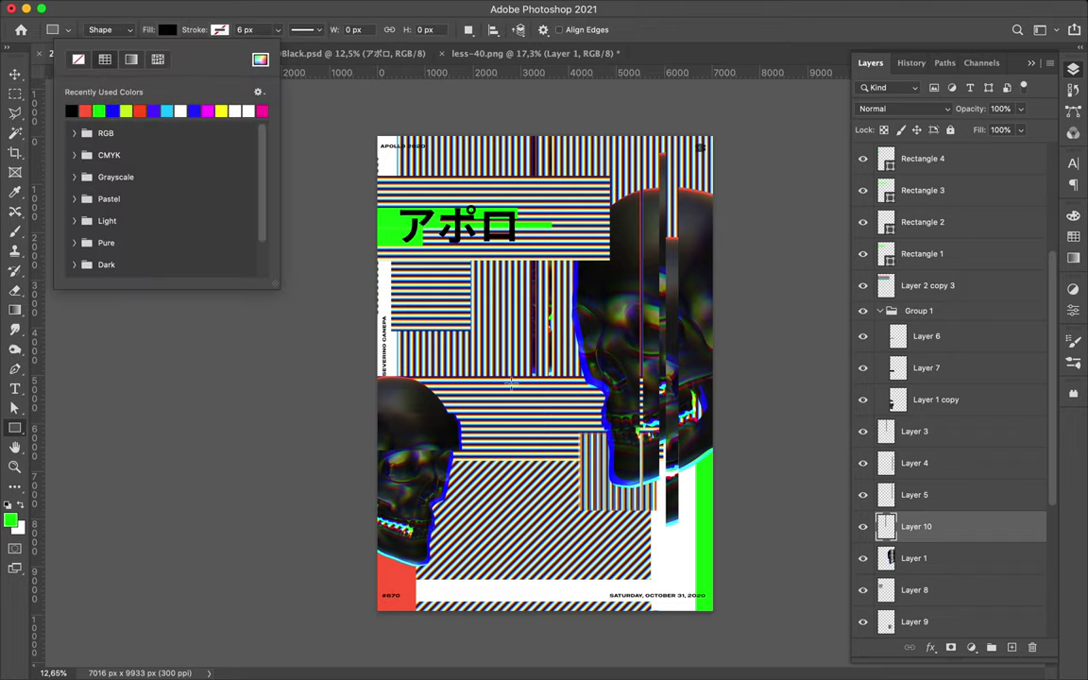
- Draw a black square in the lower middle, lower it in the stack, and enlarge it
{"action": "left_click_drag", "start_coordinate": [557, 491], "coordinate": [648, 576]}
{"action": "key", "text": "v"}
{"action": "left_click_drag", "start_coordinate": [621, 524], "coordinate": [630, 524]}
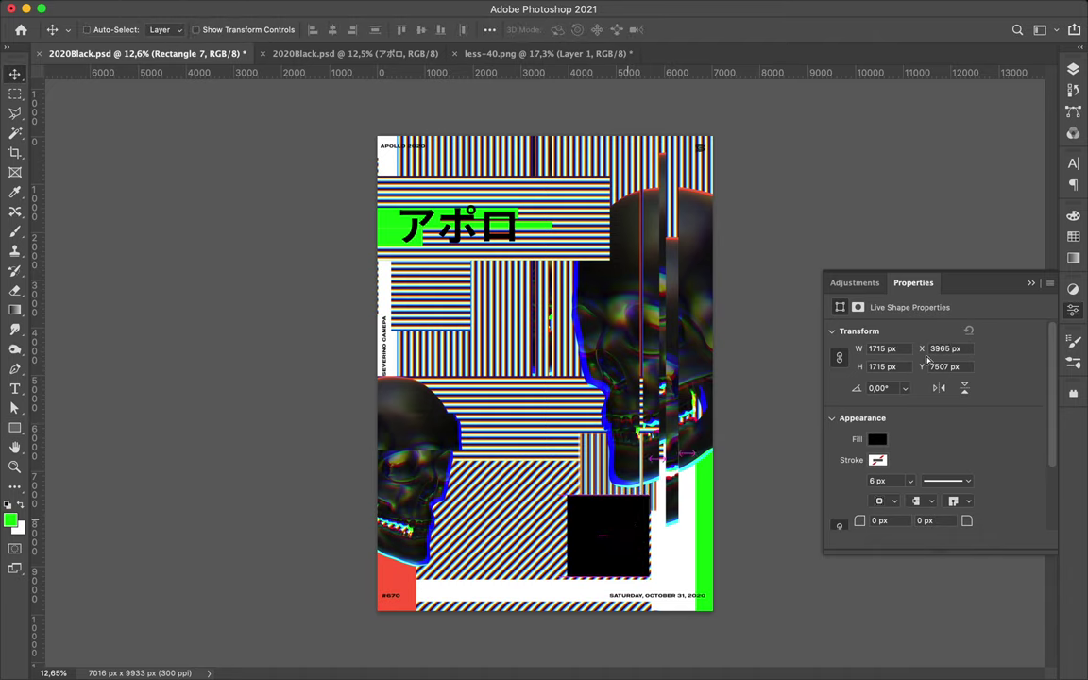
{"action": "left_click", "coordinate": [1073, 69]}
{"action": "mouse_move", "coordinate": [879, 557]}
{"action": "left_mouse_down"}
{"action": "mouse_move", "coordinate": [930, 643]}
{"action": "mouse_move", "coordinate": [929, 551]}
{"action": "left_mouse_up"}
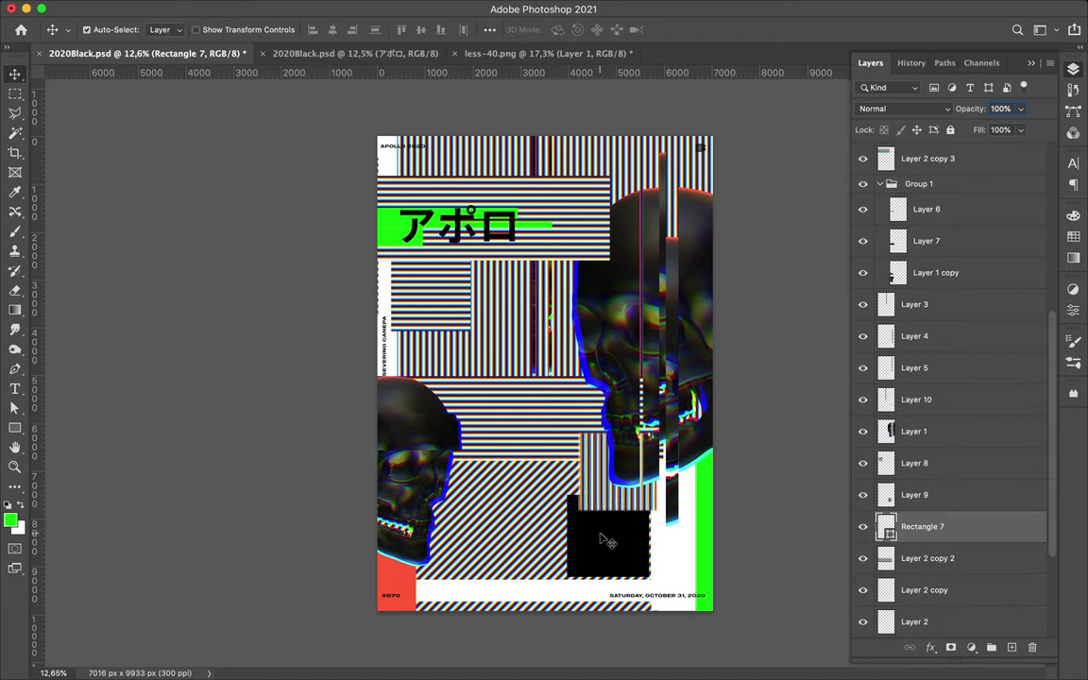
{"action": "key", "text": "ctrl+t"}
{"action": "left_click_drag", "start_coordinate": [567, 510], "coordinate": [530, 444]}
{"action": "key", "text": "Return"}
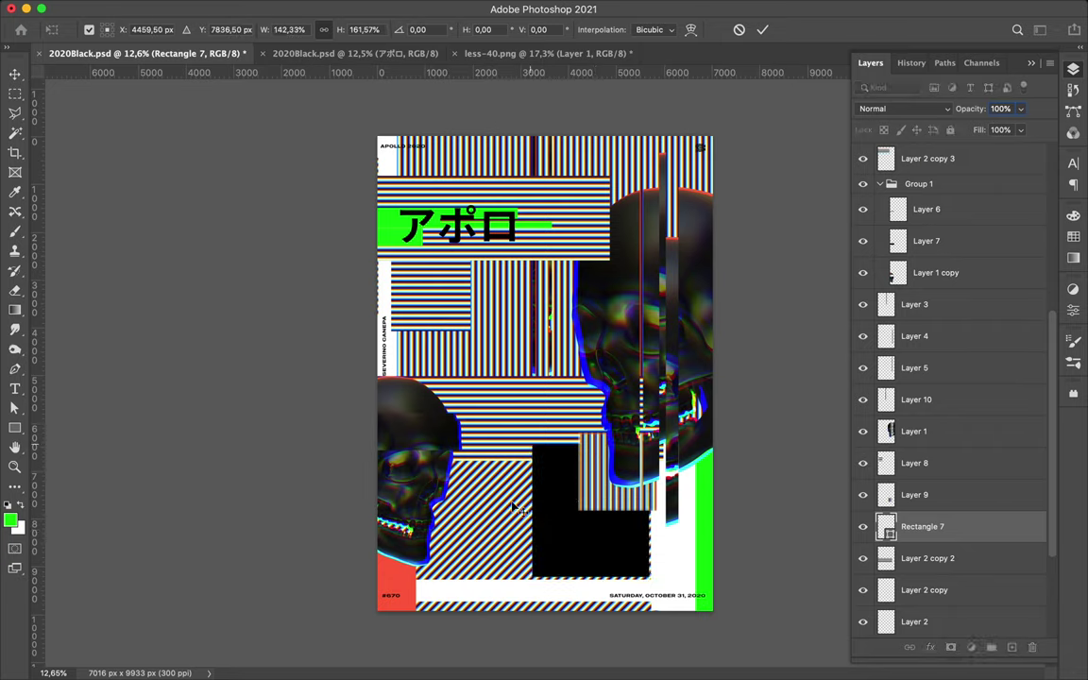
- Copy a circle of diagonal stripes to a new layer and place it below Layer 9
{"action": "left_click", "coordinate": [17, 96]}
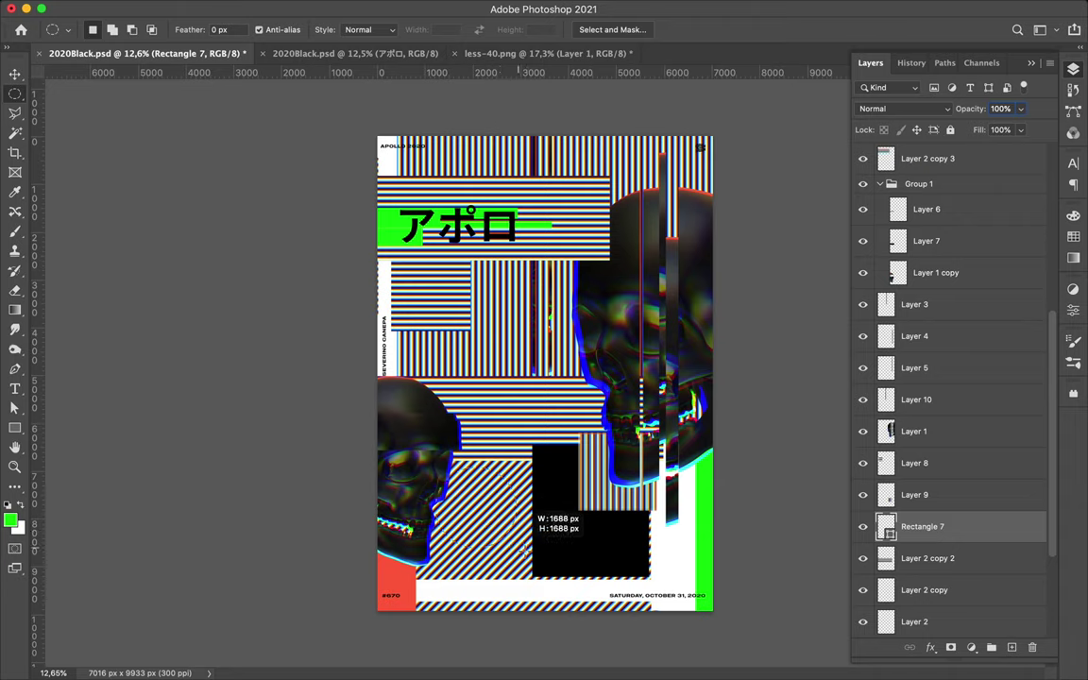
{"action": "mouse_move", "coordinate": [541, 563]}
{"action": "left_mouse_down"}
{"action": "mouse_move", "coordinate": [558, 580]}
{"action": "mouse_move", "coordinate": [515, 545]}
{"action": "left_mouse_up"}
{"action": "key", "text": "ctrl+j"}
{"action": "key", "text": "v"}
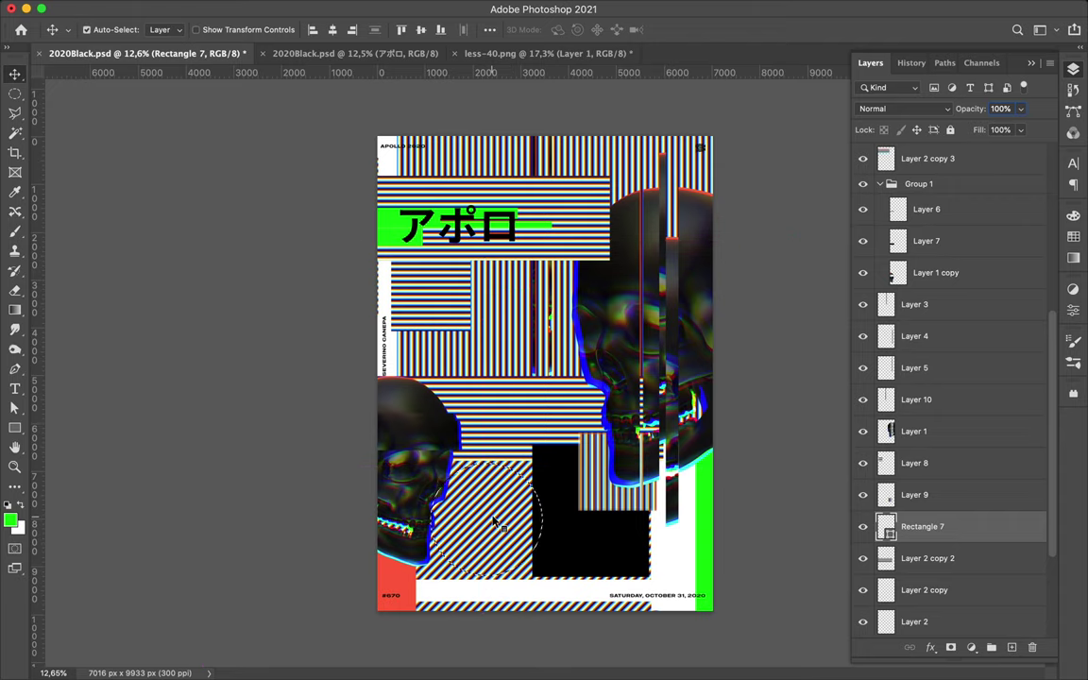
{"action": "left_click", "coordinate": [494, 522]}
{"action": "left_click_drag", "start_coordinate": [496, 523], "coordinate": [607, 539]}
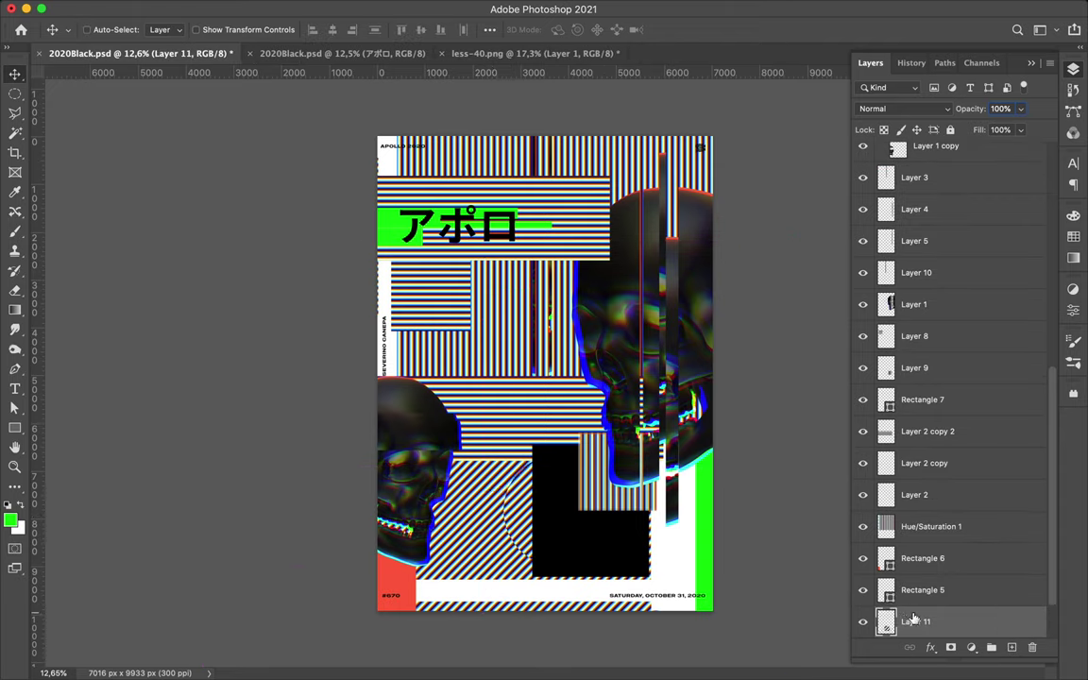
{"action": "mouse_move", "coordinate": [913, 619]}
{"action": "left_mouse_down"}
{"action": "mouse_move", "coordinate": [902, 432]}
{"action": "mouse_move", "coordinate": [923, 380]}
{"action": "mouse_move", "coordinate": [921, 404]}
{"action": "left_mouse_up"}
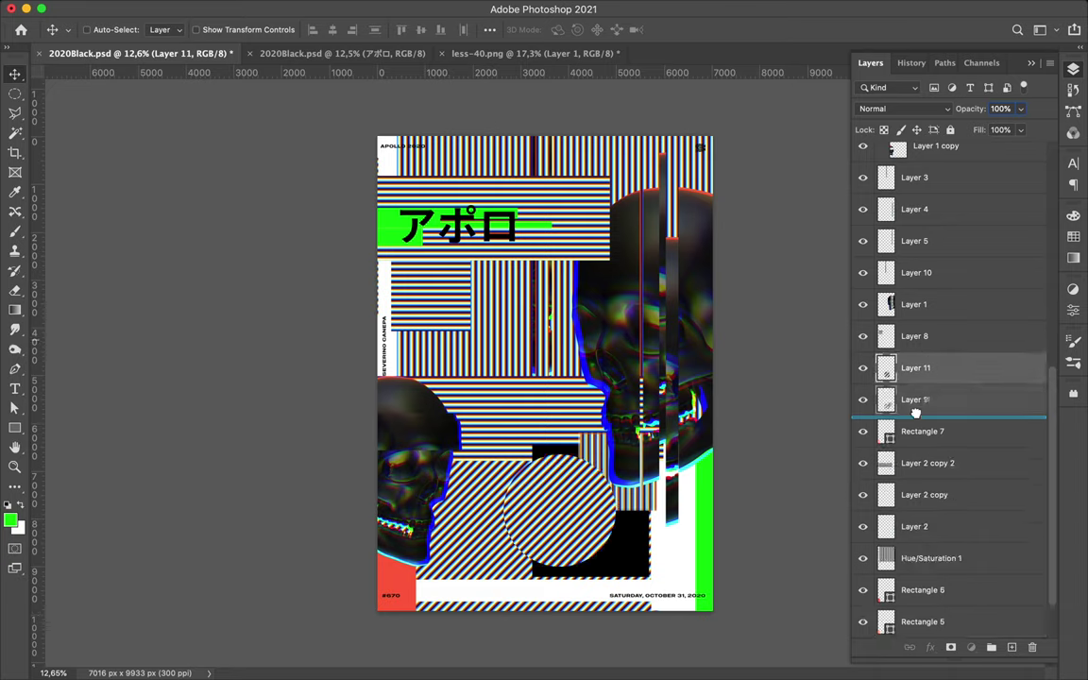
{"action": "mouse_move", "coordinate": [566, 518]}
{"action": "left_mouse_down"}
{"action": "mouse_move", "coordinate": [597, 523]}
{"action": "mouse_move", "coordinate": [619, 480]}
{"action": "left_mouse_up"}
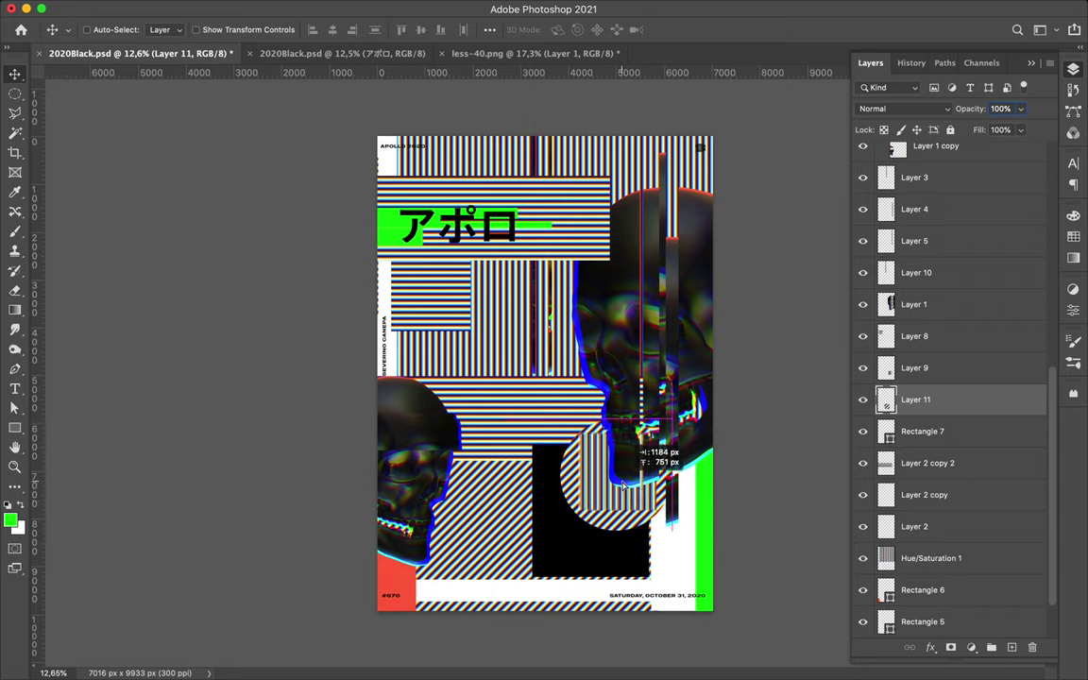
- Shrink the striped circle and drag a copy up near the title
{"action": "key", "text": "ctrl+t"}
{"action": "left_click_drag", "start_coordinate": [557, 532], "coordinate": [661, 470]}
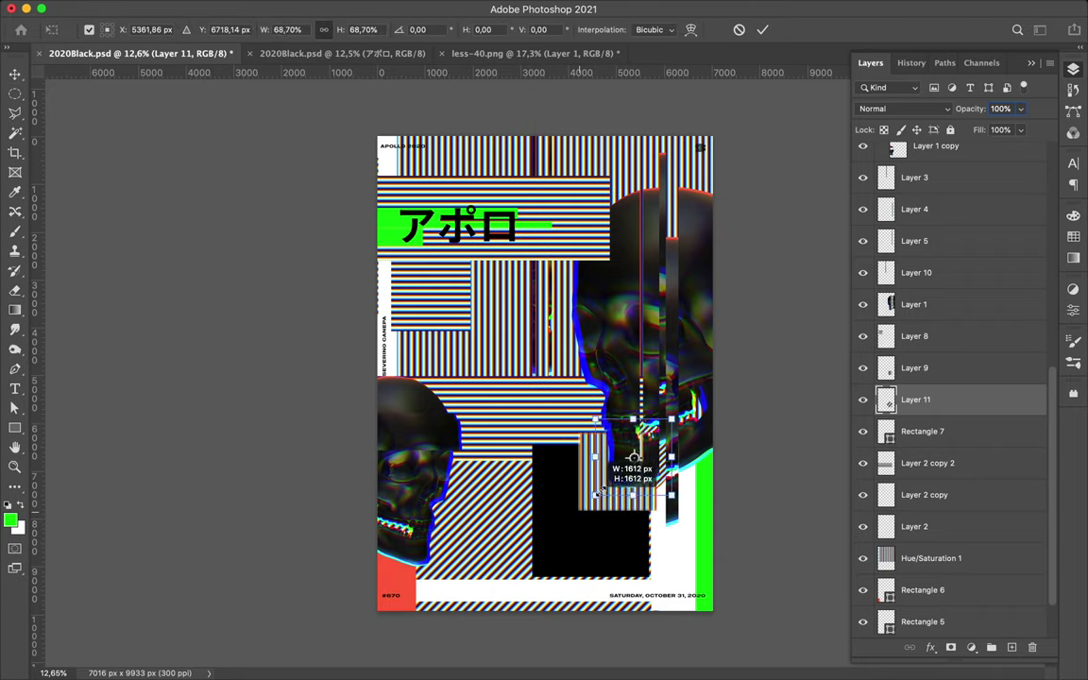
{"action": "key", "text": "Return"}
{"action": "left_click_drag", "start_coordinate": [581, 250], "coordinate": [623, 195]}
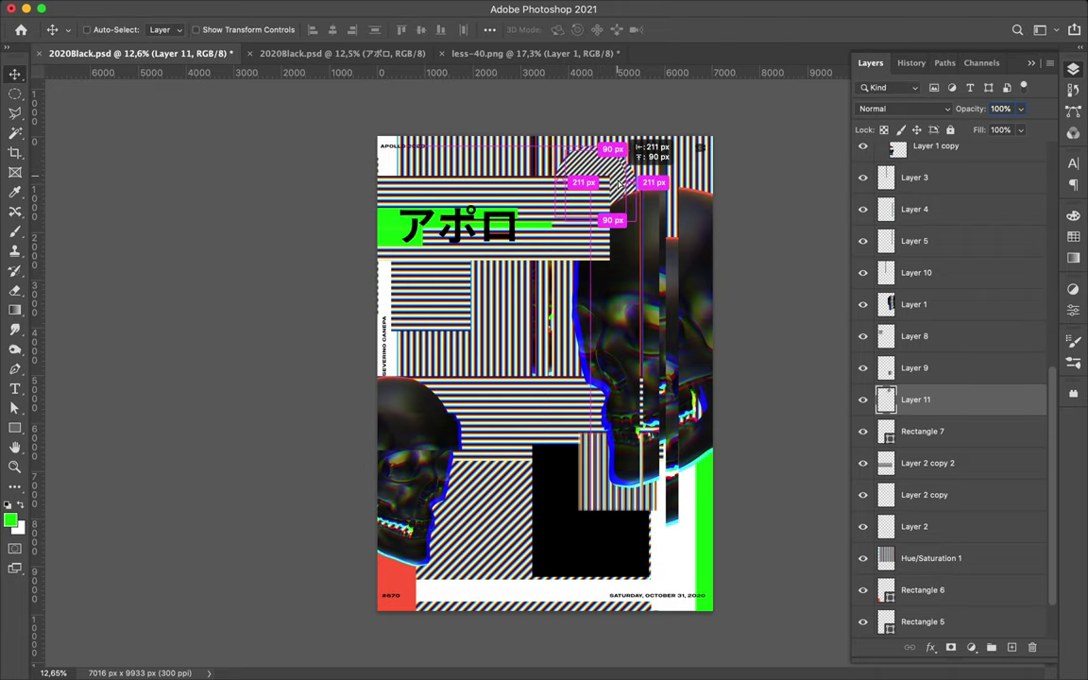
- Raise the circle copy higher in the layer stack
{"action": "left_click_drag", "start_coordinate": [926, 400], "coordinate": [926, 307]}
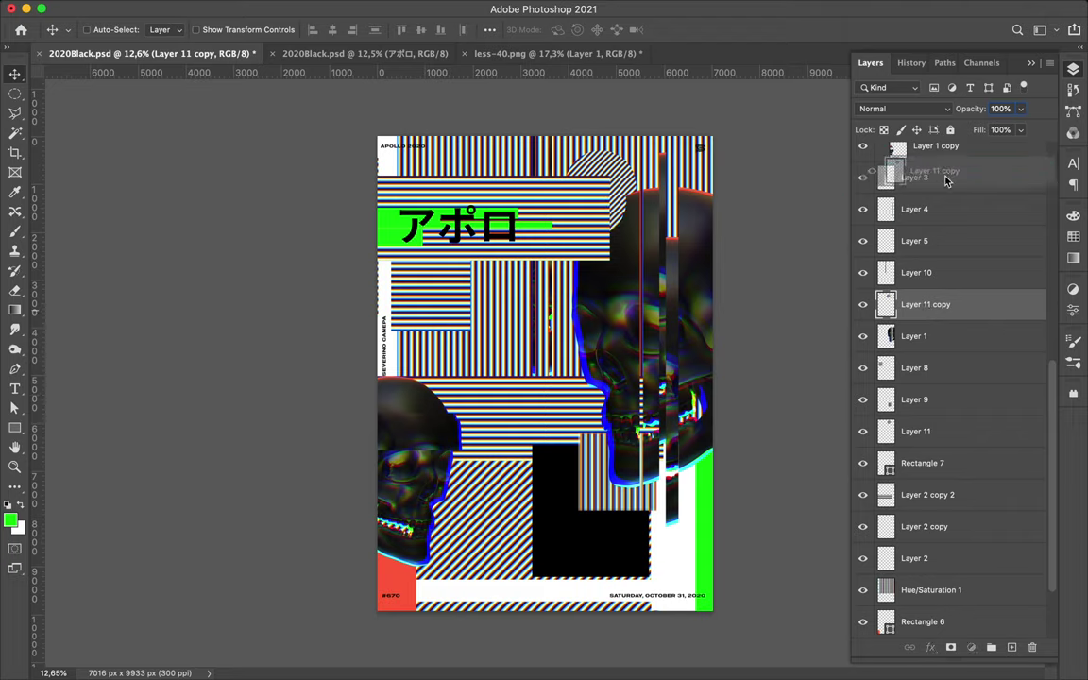
{"action": "left_click_drag", "start_coordinate": [925, 307], "coordinate": [930, 180]}
{"action": "scroll", "coordinate": [892, 215], "scroll_direction": "up", "scroll_amount": 2}
{"action": "scroll", "coordinate": [891, 216], "scroll_direction": "up", "scroll_amount": 3}
{"action": "left_click_drag", "start_coordinate": [926, 405], "coordinate": [932, 244]}
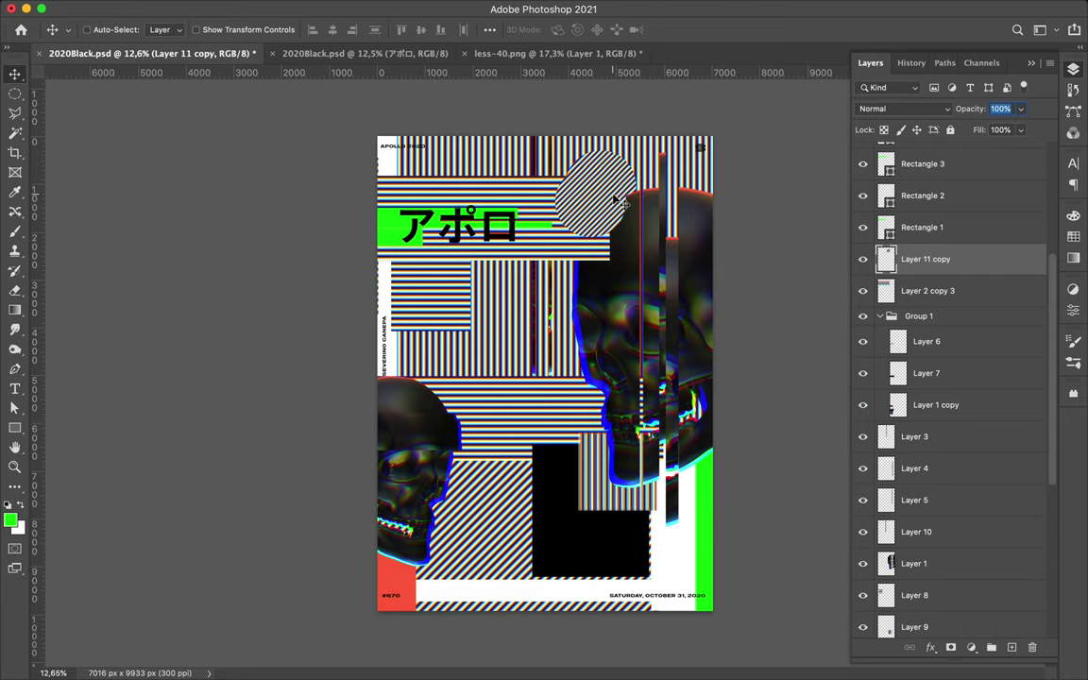
{"action": "scroll", "coordinate": [619, 201], "scroll_direction": "up", "scroll_amount": 2}
{"action": "left_click", "coordinate": [928, 291]}
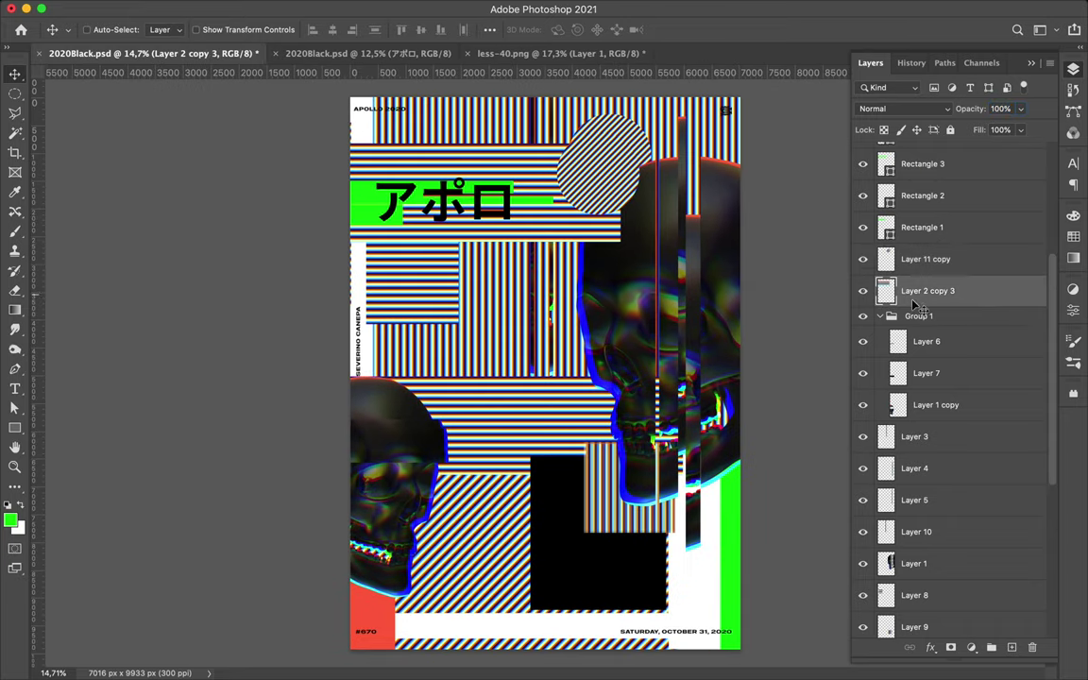
- Draw a thin green bar under the title, keeping it outside Group 1
{"action": "key", "text": "u"}
{"action": "left_click_drag", "start_coordinate": [424, 254], "coordinate": [519, 242]}
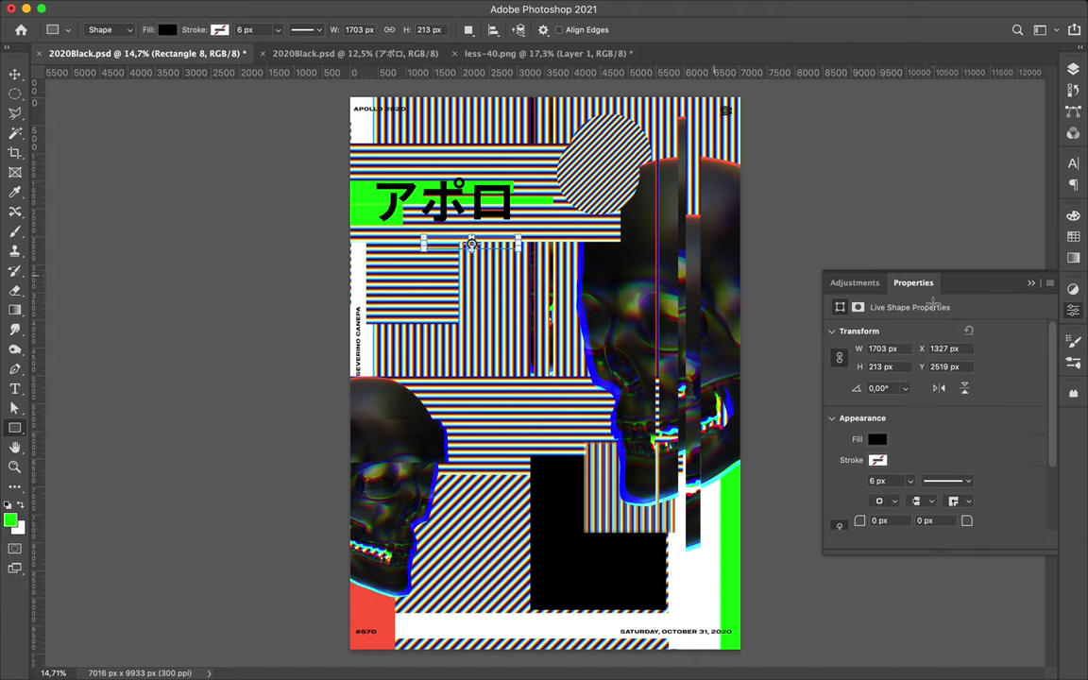
{"action": "key", "text": "a"}
{"action": "left_click", "coordinate": [225, 30]}
{"action": "left_click", "coordinate": [130, 111]}
{"action": "left_click", "coordinate": [1073, 68]}
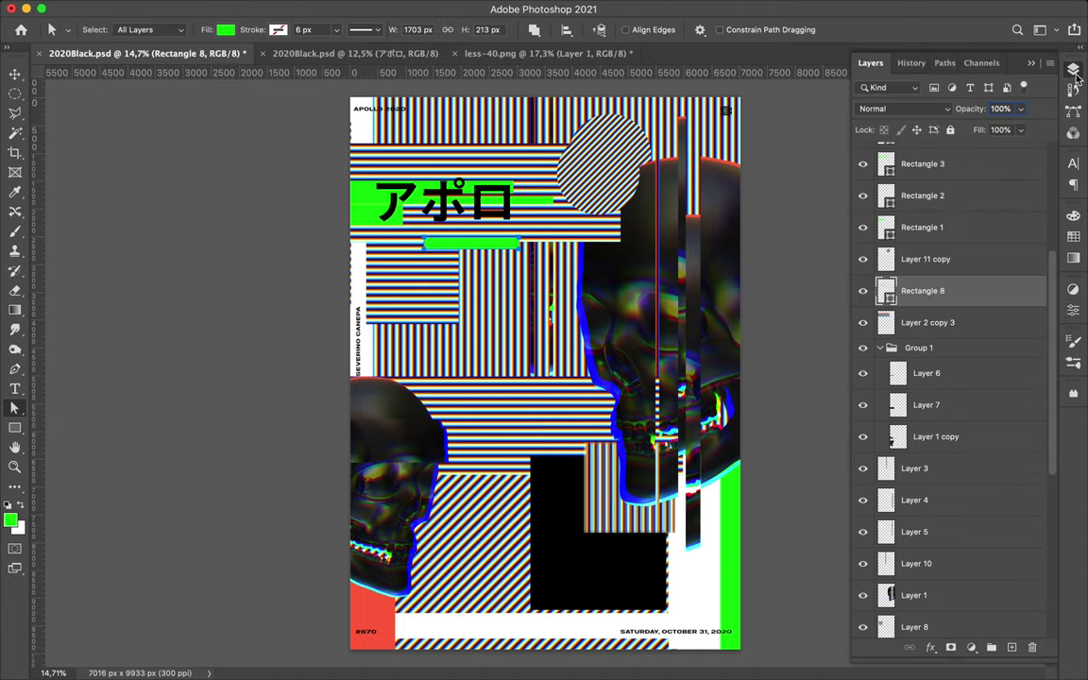
{"action": "mouse_move", "coordinate": [926, 286]}
{"action": "left_mouse_down"}
{"action": "mouse_move", "coordinate": [881, 331]}
{"action": "mouse_move", "coordinate": [907, 310]}
{"action": "left_mouse_up"}
{"action": "key", "text": "ctrl+z"}
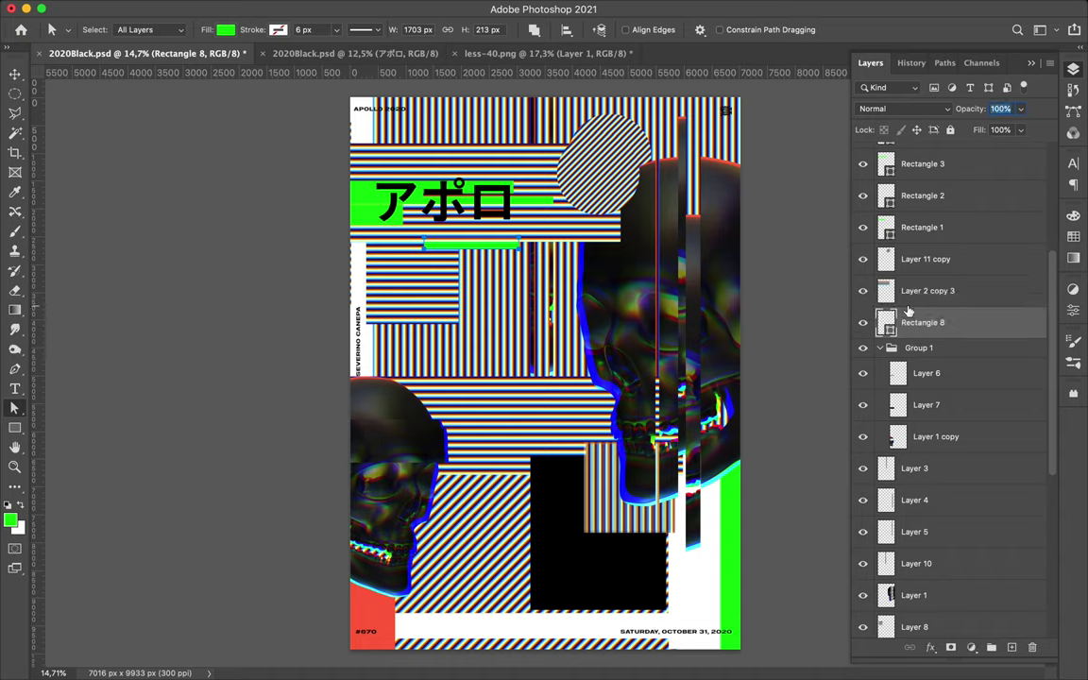
- Duplicate the アポロ title downward and make the copy green
{"action": "left_click", "coordinate": [15, 74]}
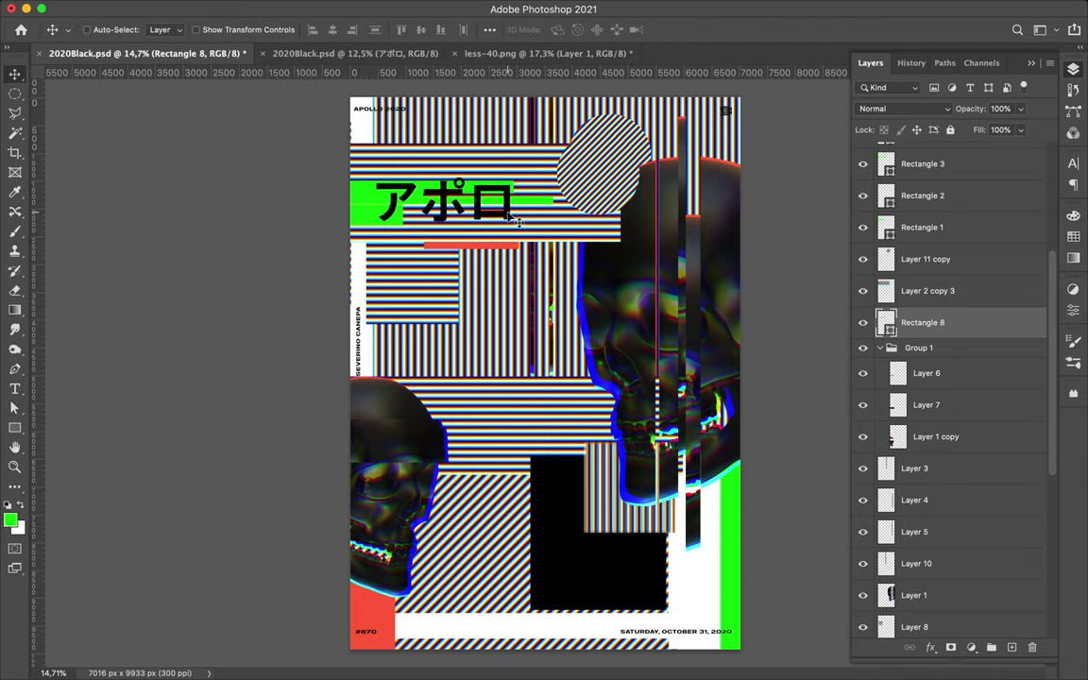
{"action": "key", "text": "v"}
{"action": "left_click_drag", "start_coordinate": [516, 219], "coordinate": [519, 369]}
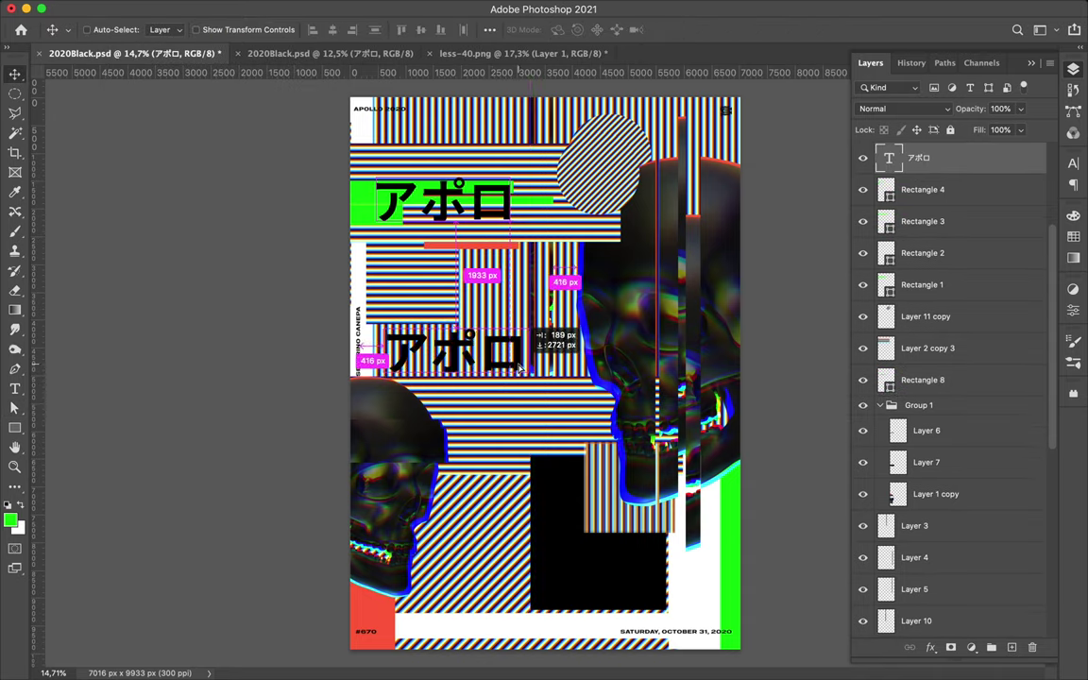
{"action": "left_click", "coordinate": [1073, 236]}
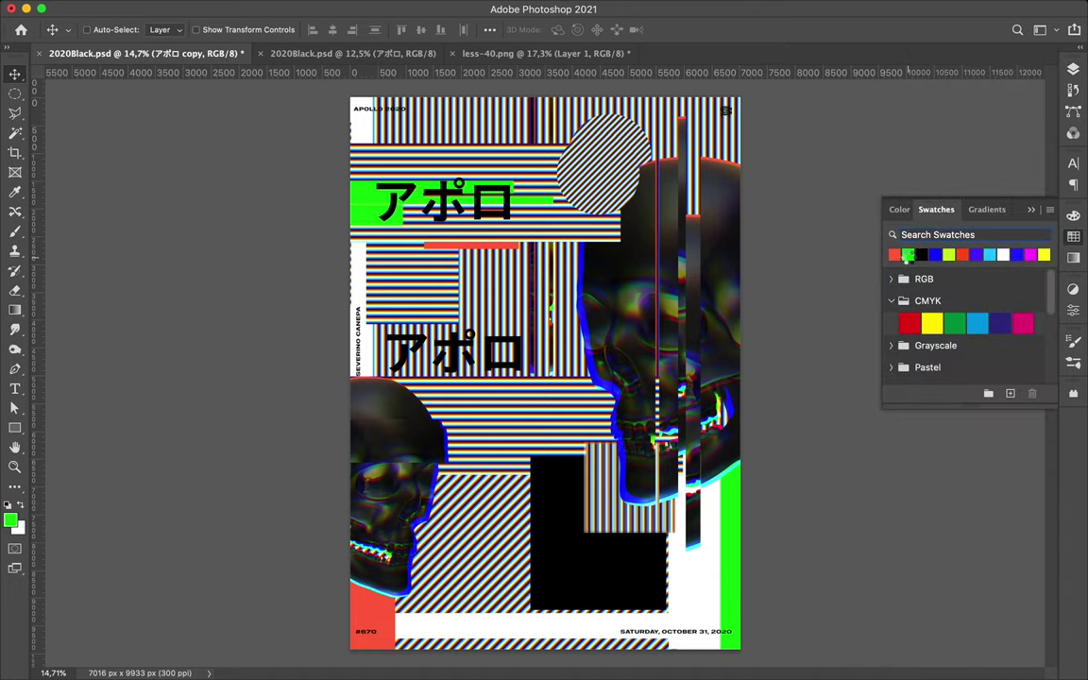
{"action": "mouse_move", "coordinate": [908, 255]}
{"action": "left_mouse_down"}
{"action": "mouse_move", "coordinate": [453, 352]}
{"action": "mouse_move", "coordinate": [579, 513]}
{"action": "left_mouse_up"}
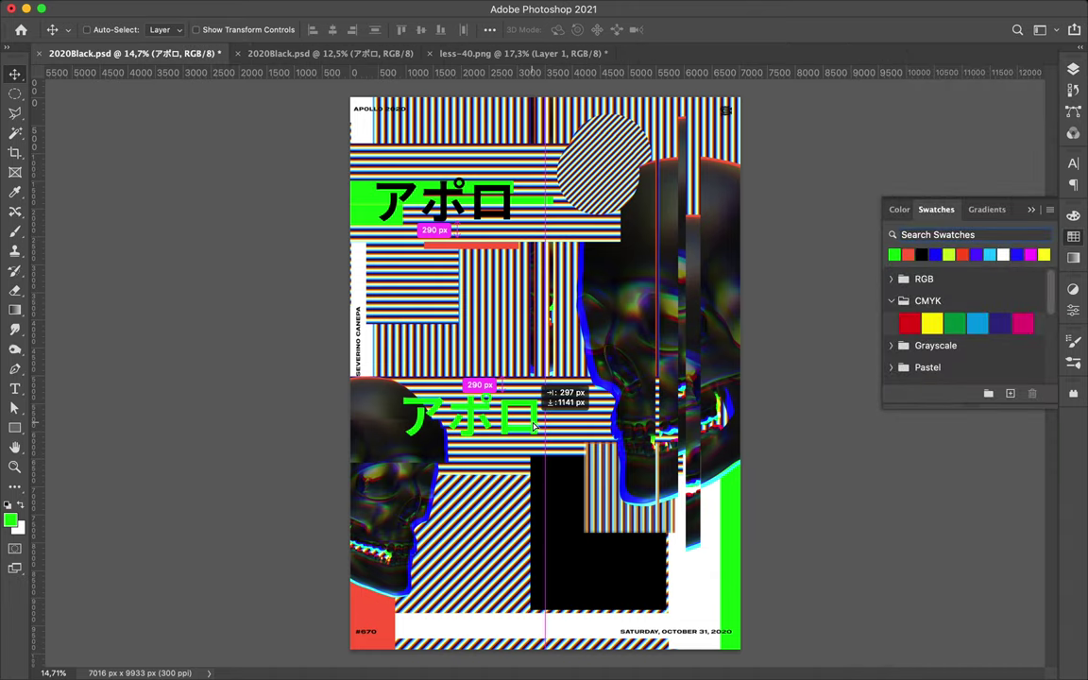
- Rotate the green title copy -90°, scale it to about 78%, and place it over the black block
{"action": "key", "text": "ctrl+t"}
{"action": "mouse_move", "coordinate": [469, 369]}
{"action": "left_mouse_down"}
{"action": "mouse_move", "coordinate": [508, 424]}
{"action": "mouse_move", "coordinate": [505, 445]}
{"action": "left_mouse_up"}
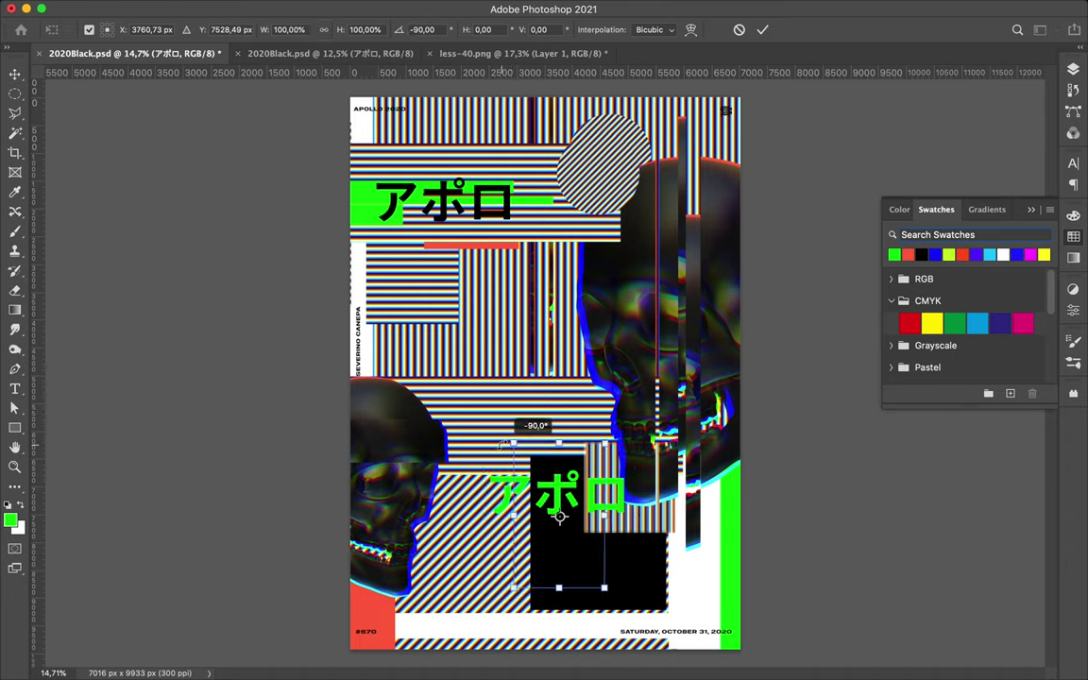
{"action": "left_click_drag", "start_coordinate": [560, 452], "coordinate": [561, 469]}
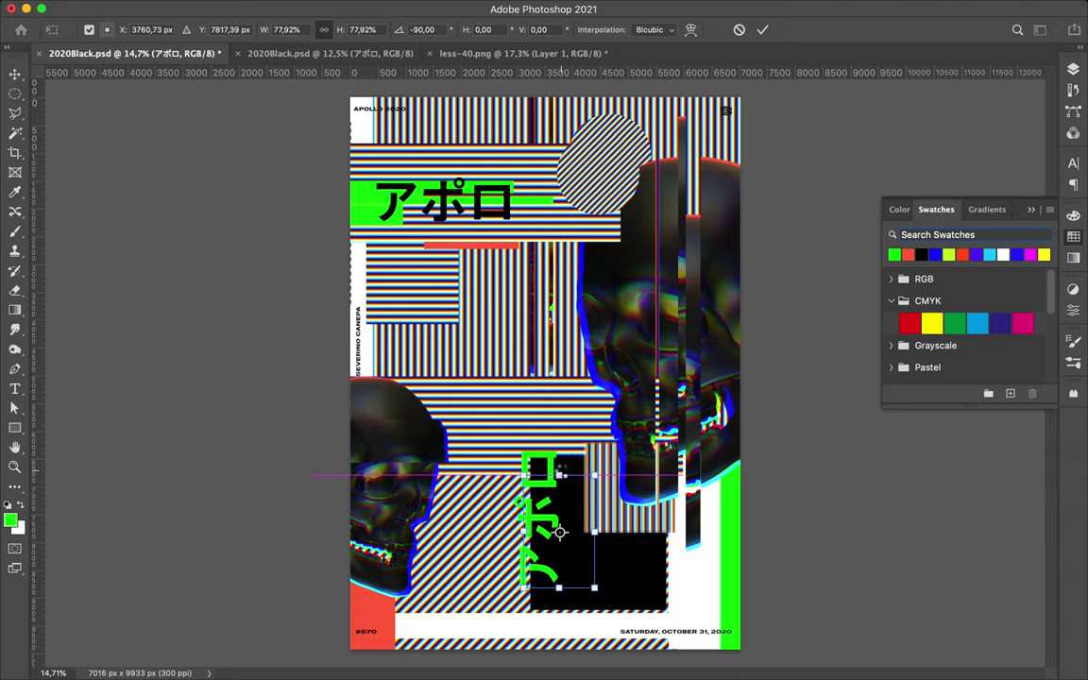
{"action": "key", "text": "Return"}
{"action": "left_click_drag", "start_coordinate": [562, 470], "coordinate": [563, 499]}
- Copy a thin strip of the stripes to new Layer 12
{"action": "left_click", "coordinate": [499, 427]}
{"action": "key", "text": "m"}
{"action": "right_click", "coordinate": [14, 94]}
{"action": "left_click", "coordinate": [85, 82]}
{"action": "left_click_drag", "start_coordinate": [473, 385], "coordinate": [492, 449]}
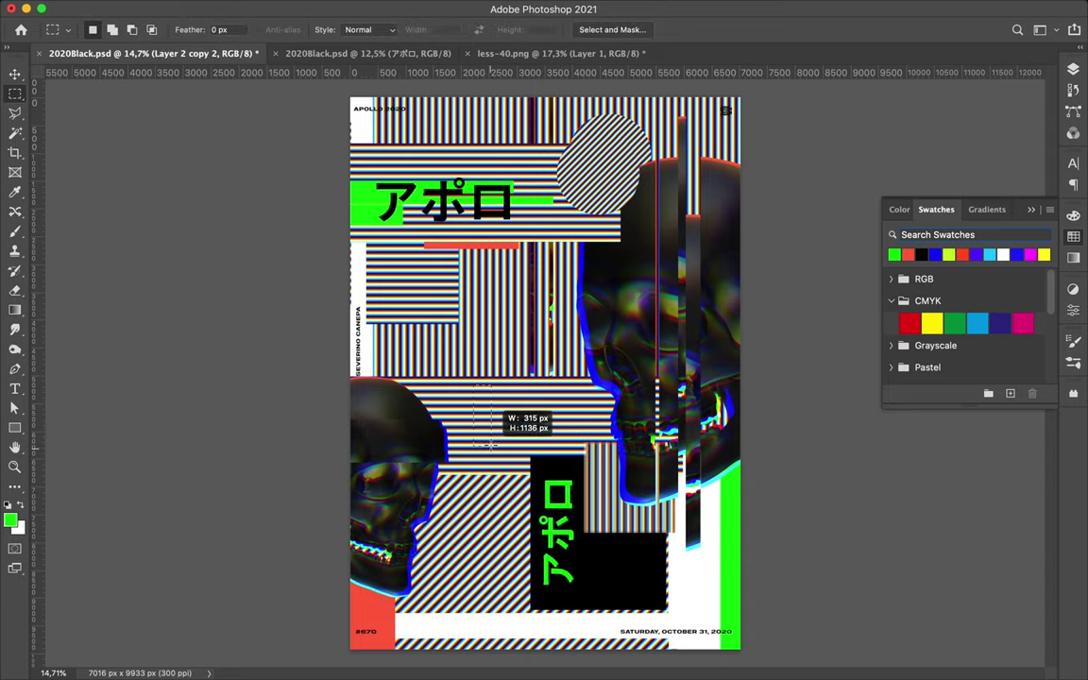
{"action": "key", "text": "ctrl+j"}
{"action": "key", "text": "v"}
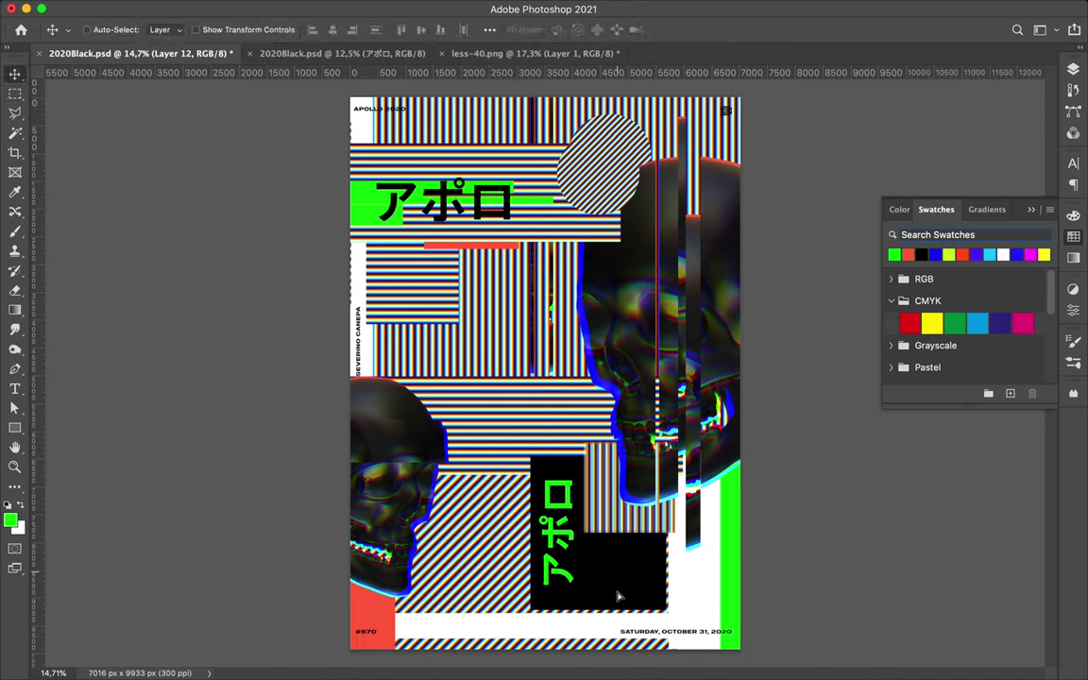
- Move Layer 12 beneath Layer 10 in the layer stack
{"action": "left_click", "coordinate": [1073, 70]}
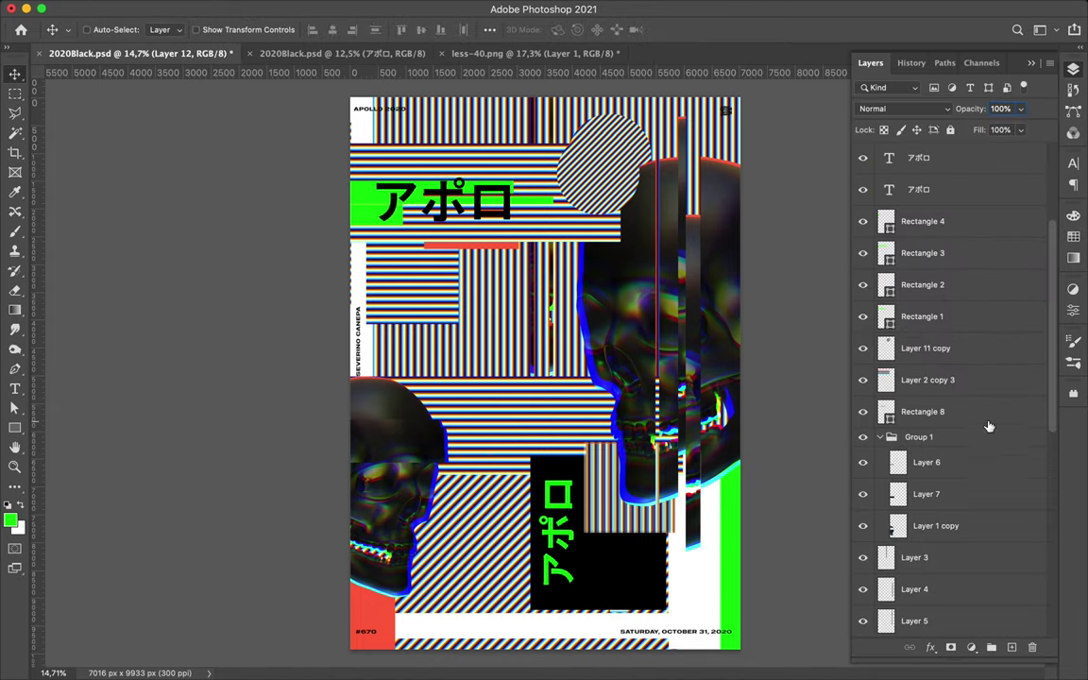
{"action": "scroll", "coordinate": [954, 378], "scroll_direction": "down", "scroll_amount": 5}
{"action": "left_click_drag", "start_coordinate": [973, 370], "coordinate": [957, 194]}
{"action": "scroll", "coordinate": [954, 274], "scroll_direction": "up", "scroll_amount": 5}
- Duplicate the striped circle, scale it to about 55%, and place it over the right skull
{"action": "mouse_move", "coordinate": [560, 535]}
{"action": "left_mouse_down"}
{"action": "mouse_move", "coordinate": [638, 599]}
{"action": "mouse_move", "coordinate": [582, 180]}
{"action": "left_mouse_up"}
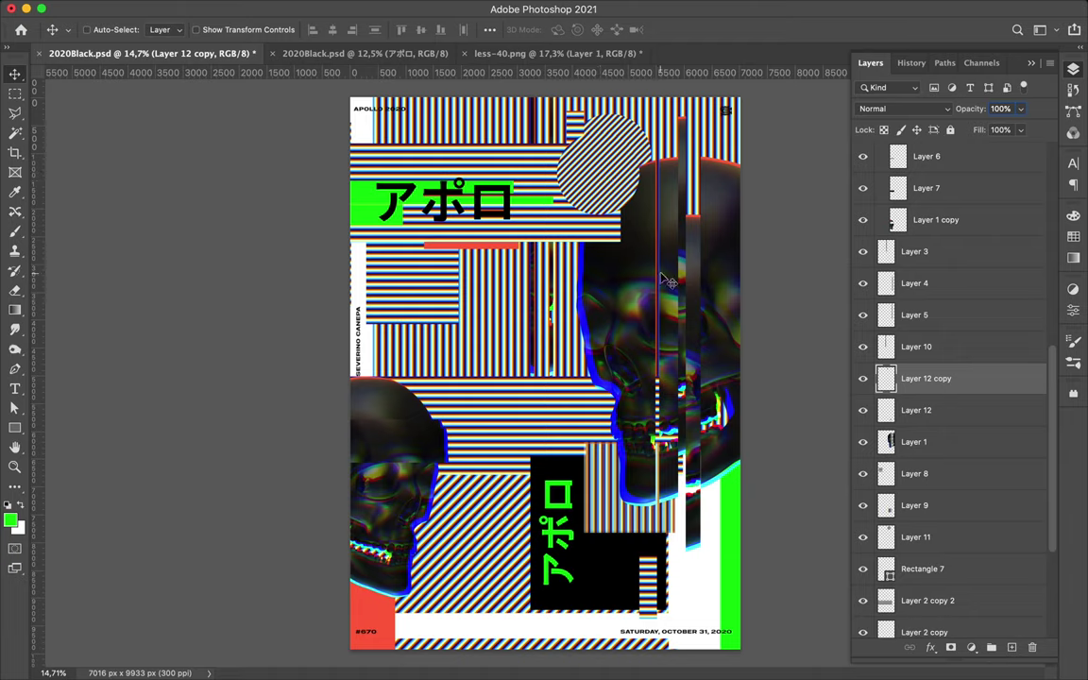
{"action": "mouse_move", "coordinate": [602, 175]}
{"action": "left_mouse_down"}
{"action": "mouse_move", "coordinate": [630, 315]}
{"action": "mouse_move", "coordinate": [630, 303]}
{"action": "left_mouse_up"}
{"action": "key", "text": "ctrl+t"}
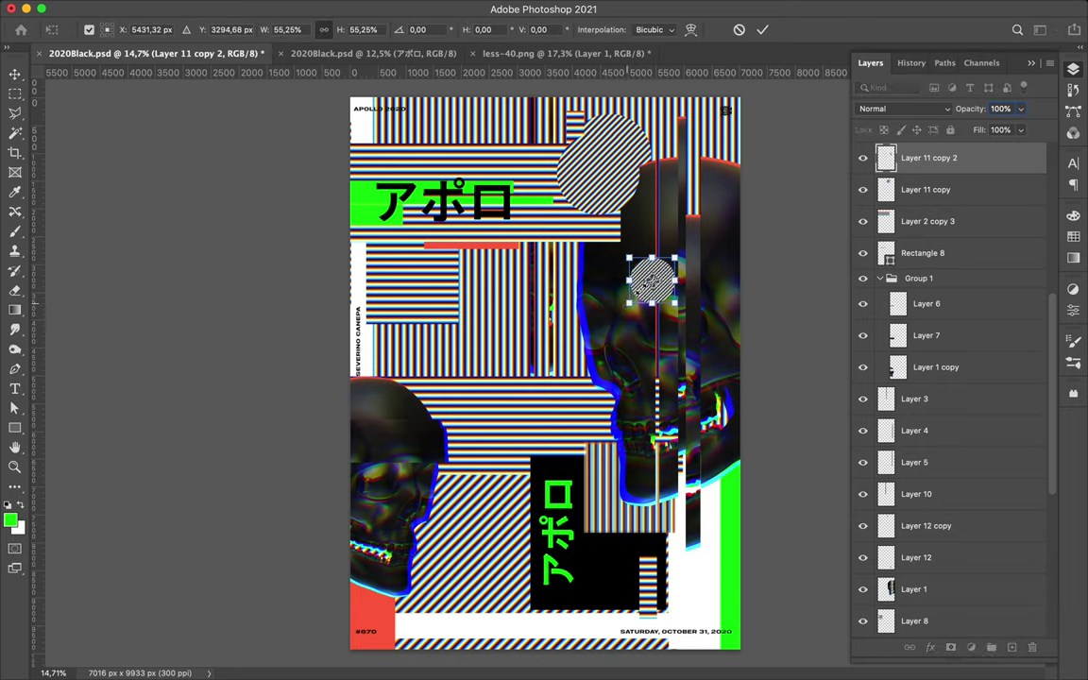
{"action": "key", "text": "Return"}
{"action": "left_click_drag", "start_coordinate": [643, 293], "coordinate": [679, 278]}
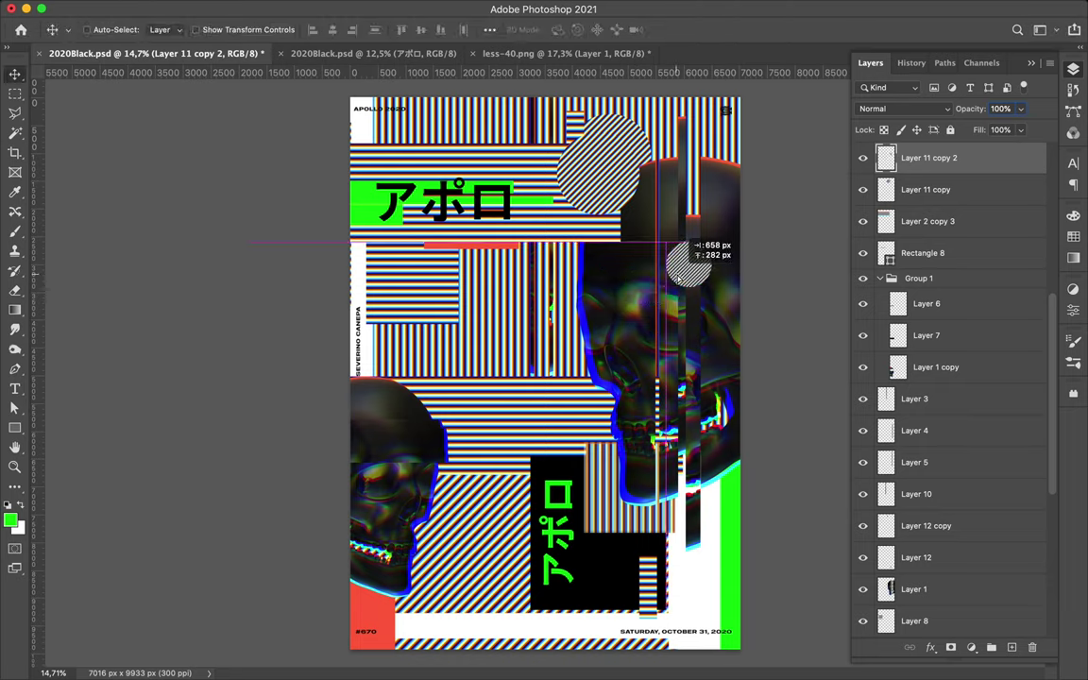
- Copy lower-left diagonal stripes beside the green title to Layer 13 and rotate them 90°
{"action": "left_click", "coordinate": [571, 511]}
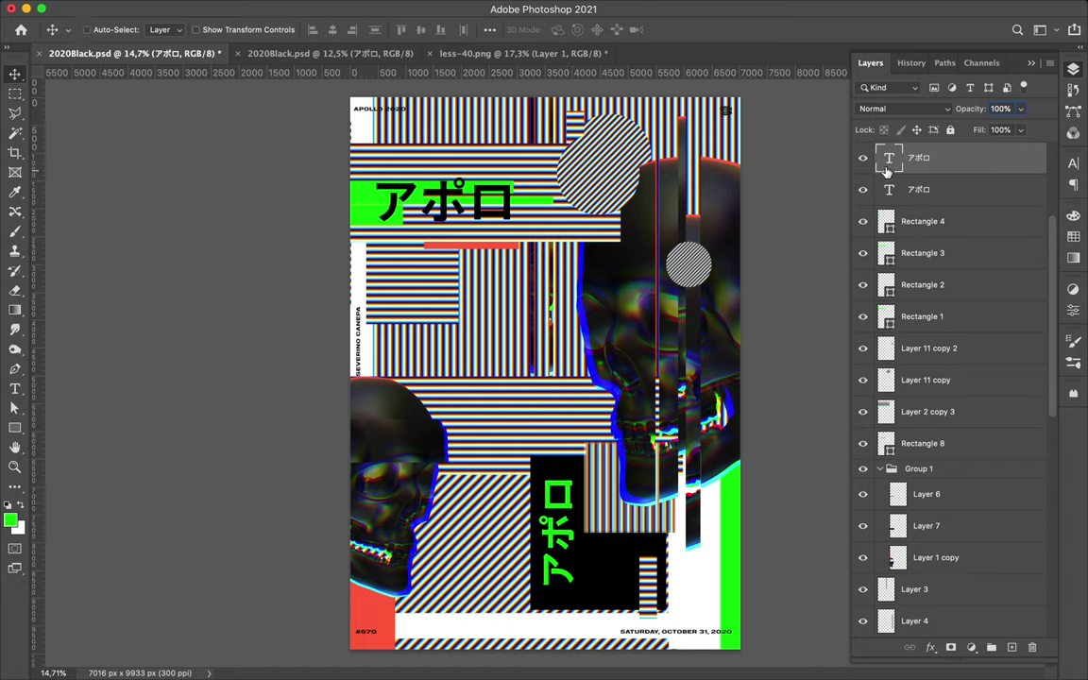
{"action": "left_click", "coordinate": [87, 29]}
{"action": "left_click", "coordinate": [16, 94]}
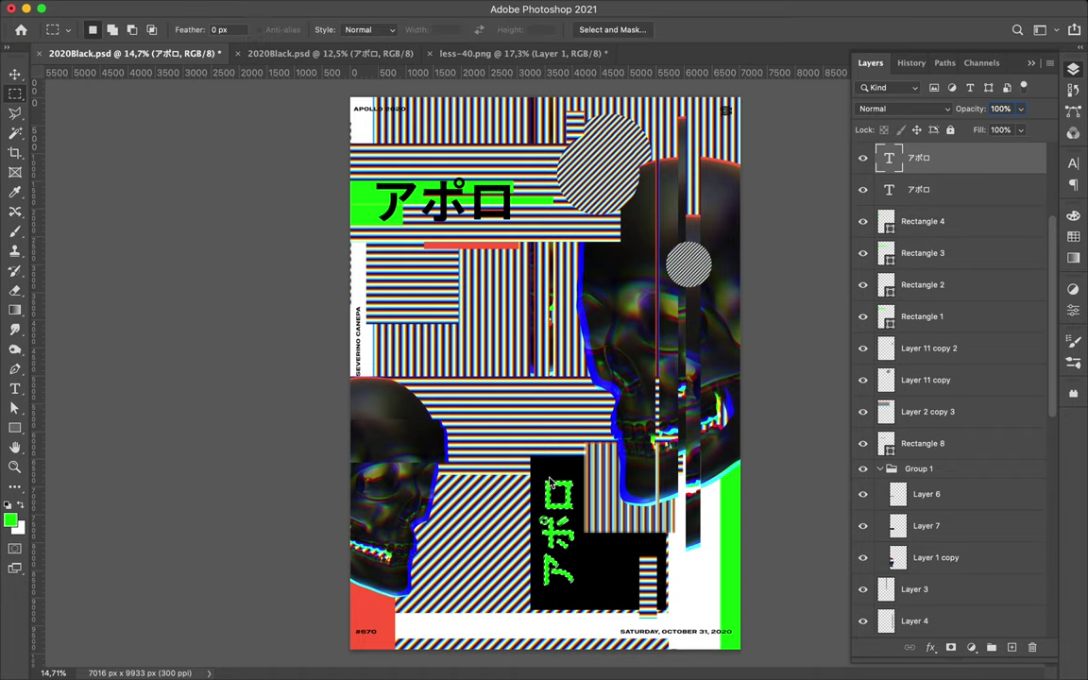
{"action": "left_click_drag", "start_coordinate": [487, 430], "coordinate": [491, 510]}
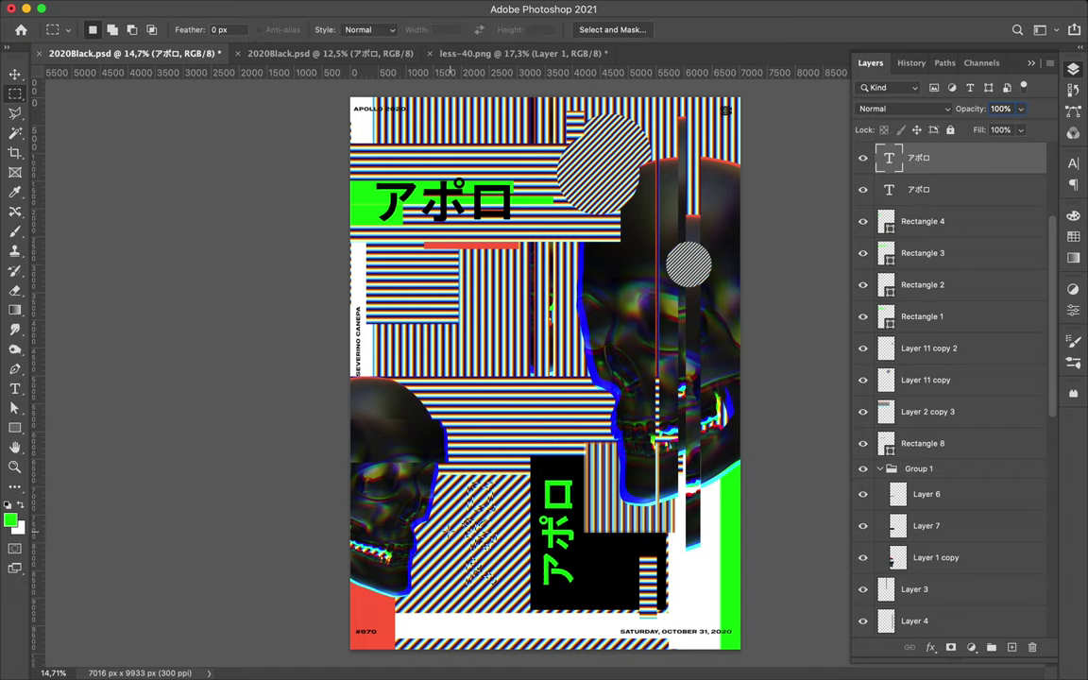
{"action": "key", "text": "alt+comma"}
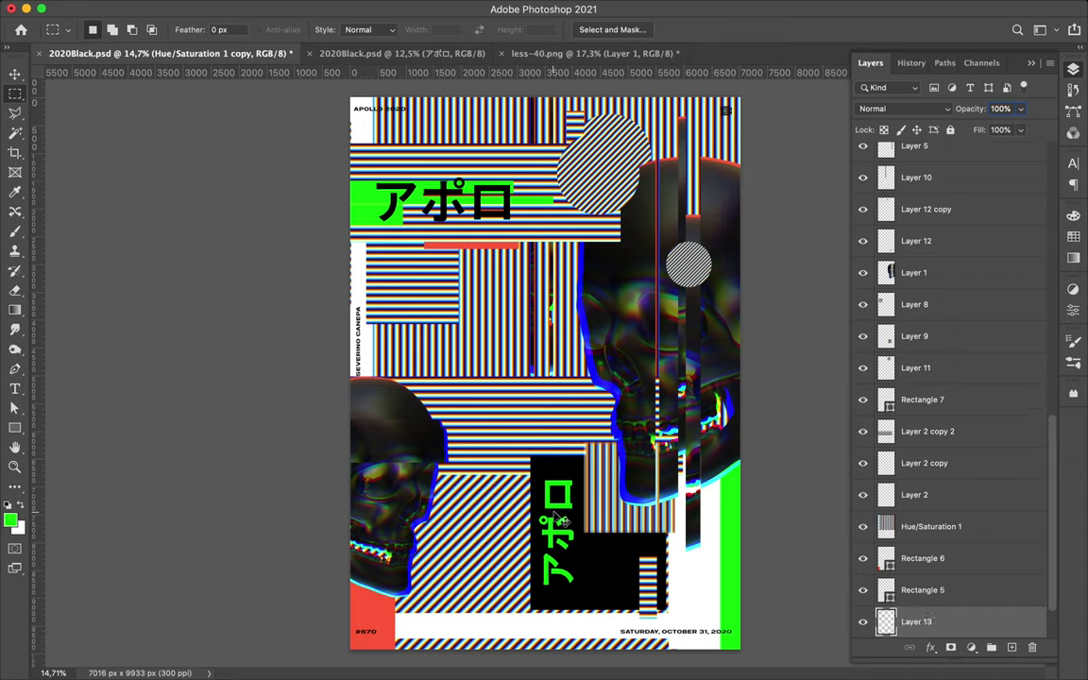
{"action": "key", "text": "ctrl+t"}
{"action": "left_click_drag", "start_coordinate": [501, 473], "coordinate": [484, 470]}
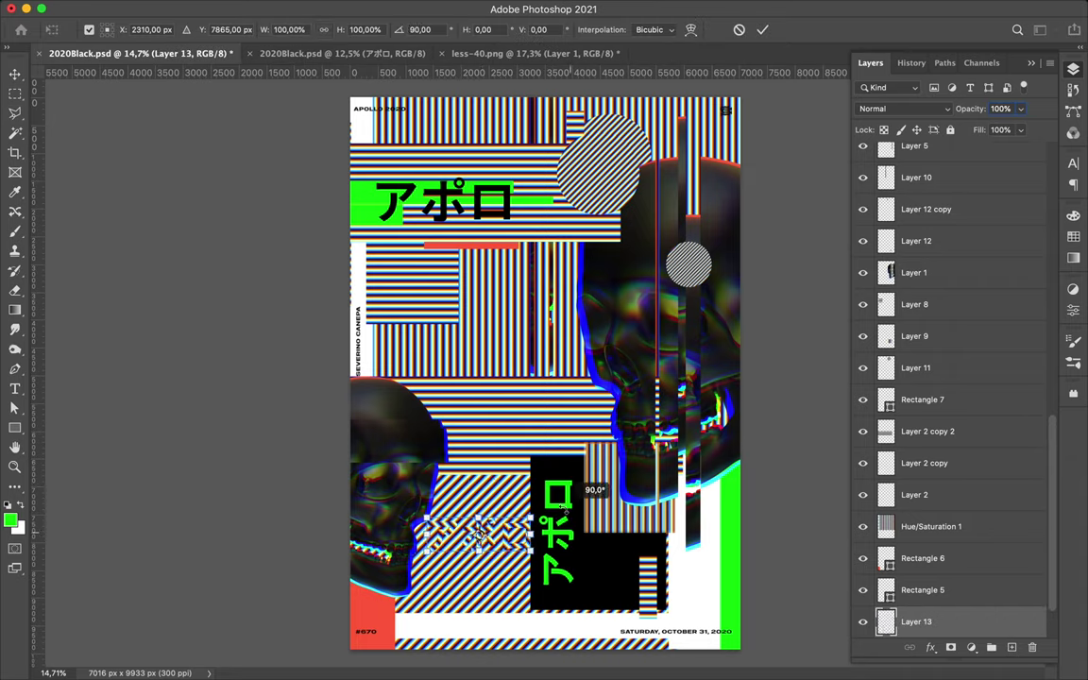
{"action": "key", "text": "Return"}
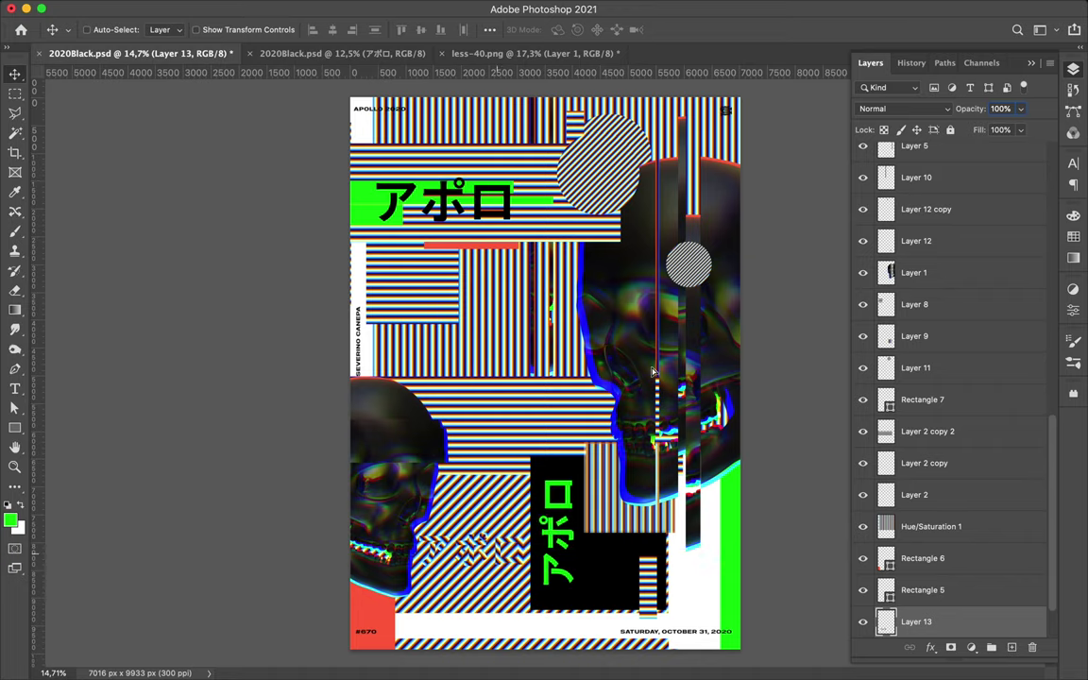
- Duplicate the Layer 13 stripe patch below Layer 12, rotate it and place it over the right skull
{"action": "left_click_drag", "start_coordinate": [652, 371], "coordinate": [587, 330]}
{"action": "left_click_drag", "start_coordinate": [945, 621], "coordinate": [973, 248]}
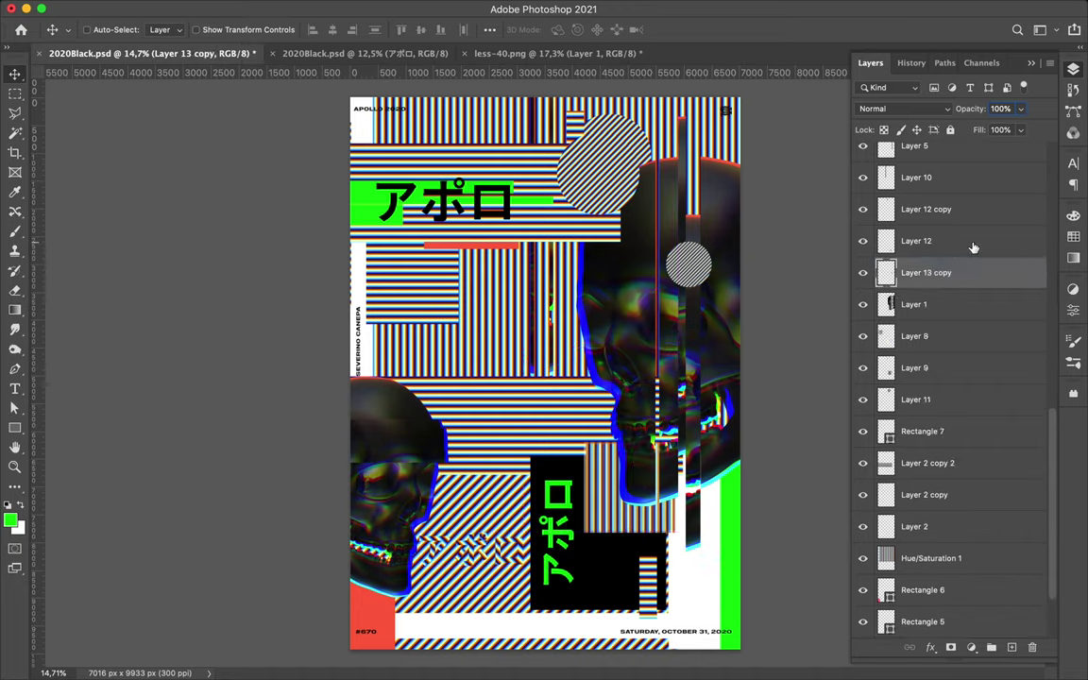
{"action": "mouse_move", "coordinate": [588, 330]}
{"action": "left_mouse_down"}
{"action": "mouse_move", "coordinate": [618, 304]}
{"action": "mouse_move", "coordinate": [567, 245]}
{"action": "left_mouse_up"}
{"action": "key", "text": "ctrl+t"}
{"action": "key", "text": "Return"}
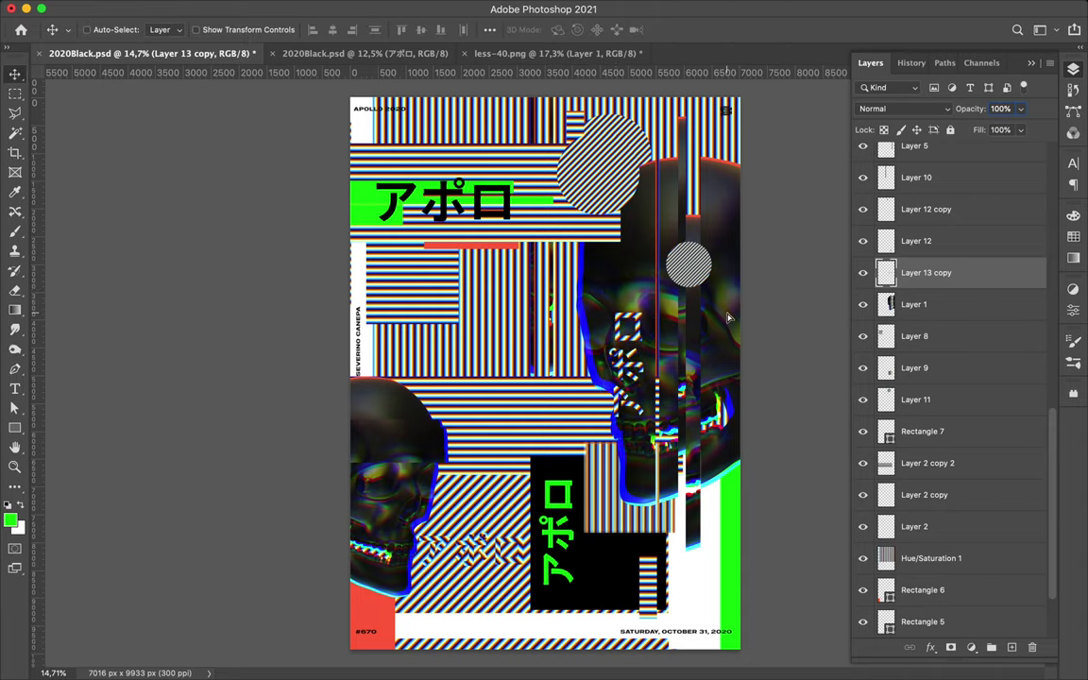
{"action": "left_click_drag", "start_coordinate": [627, 350], "coordinate": [720, 307]}
- Copy a marquee area of Hue/Saturation 1 to a new layer and mark a white block left of centre
{"action": "left_click", "coordinate": [930, 558]}
{"action": "key", "text": "m"}
{"action": "left_click_drag", "start_coordinate": [475, 288], "coordinate": [655, 412]}
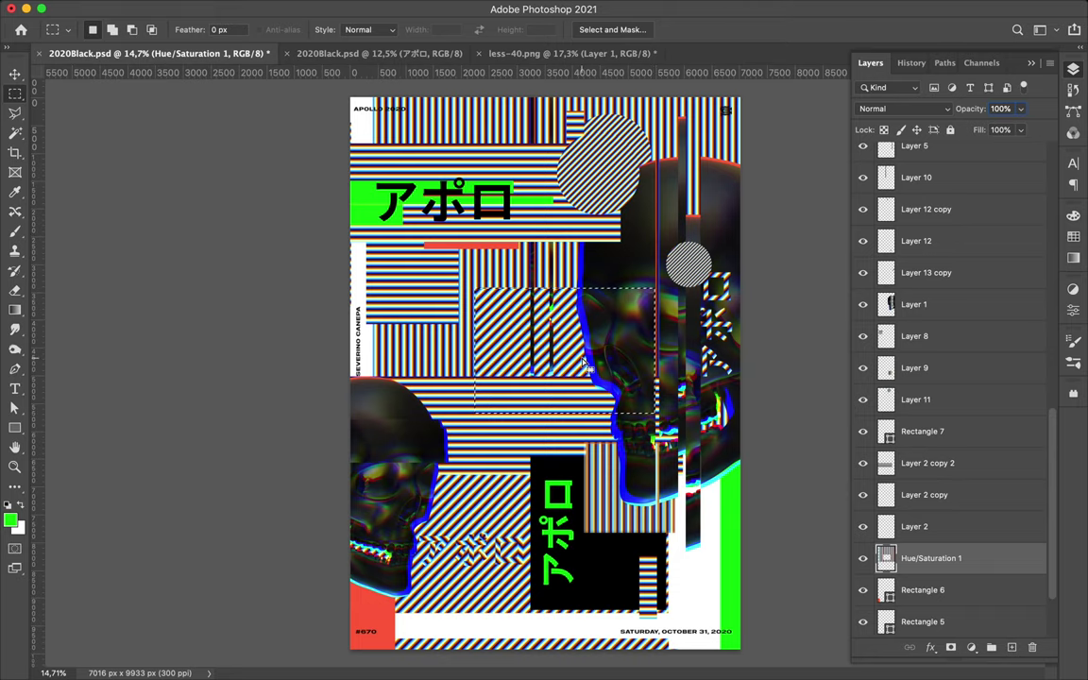
{"action": "key", "text": "ctrl+j"}
{"action": "left_click_drag", "start_coordinate": [465, 264], "coordinate": [534, 397]}
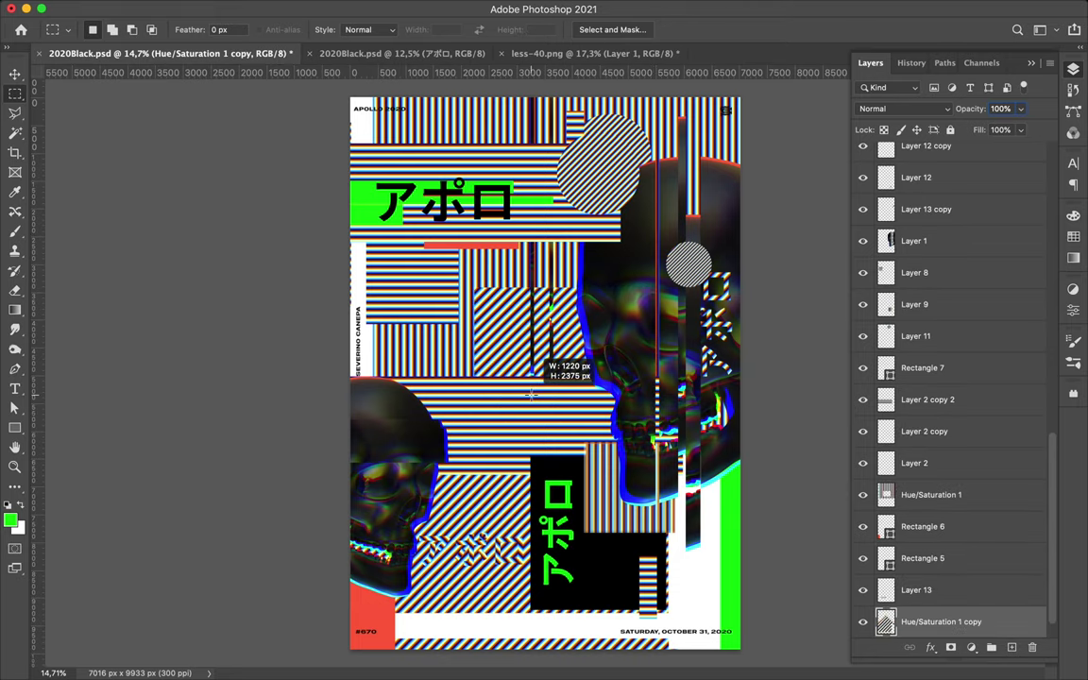
{"action": "key", "text": "v"}
{"action": "key", "text": "m"}
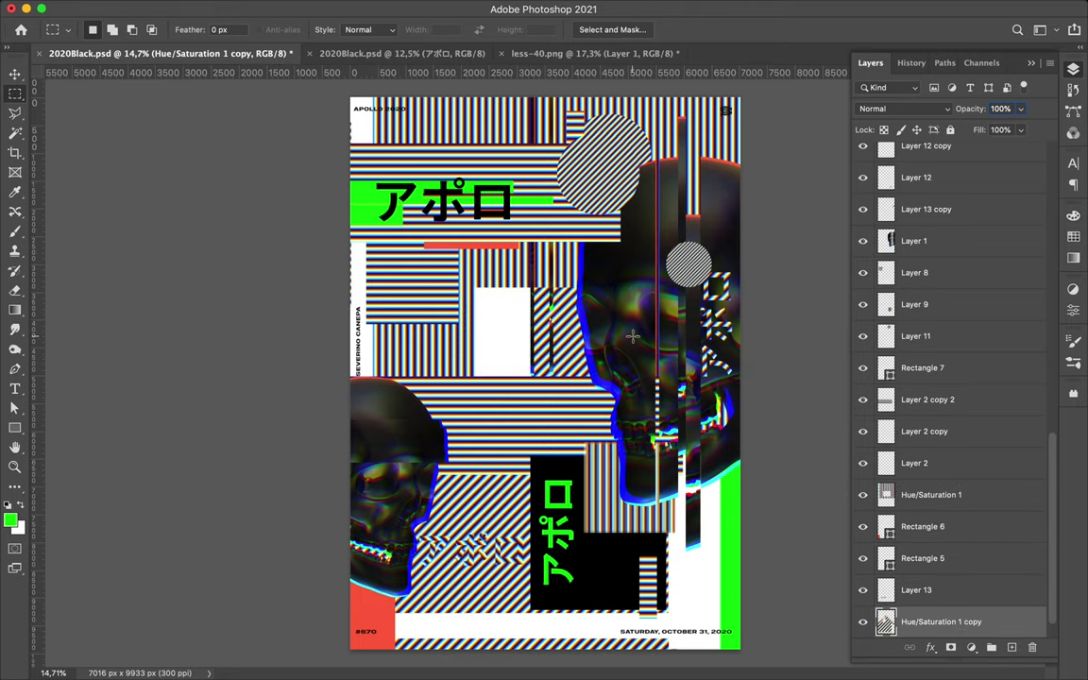
{"action": "key", "text": "v"}
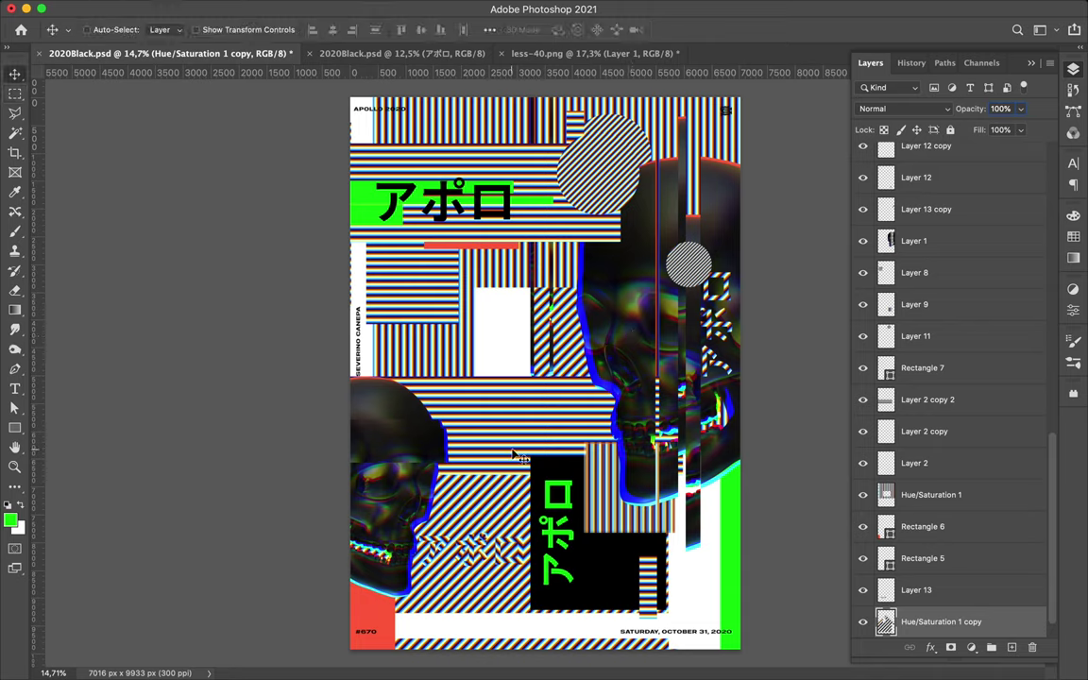
- Draw an ellipse circle over the top of the left skull
{"action": "key", "text": "u"}
{"action": "left_click_drag", "start_coordinate": [382, 382], "coordinate": [477, 447]}
{"action": "key", "text": "ctrl+z"}
{"action": "right_click", "coordinate": [14, 428]}
{"action": "left_click", "coordinate": [66, 411]}
{"action": "left_click_drag", "start_coordinate": [387, 364], "coordinate": [504, 480]}
{"action": "key", "text": "v"}
- Restack Ellipse 1 just above Layer 1, colour it green and save the document
{"action": "left_click", "coordinate": [1073, 69]}
{"action": "left_click_drag", "start_coordinate": [915, 622], "coordinate": [925, 266]}
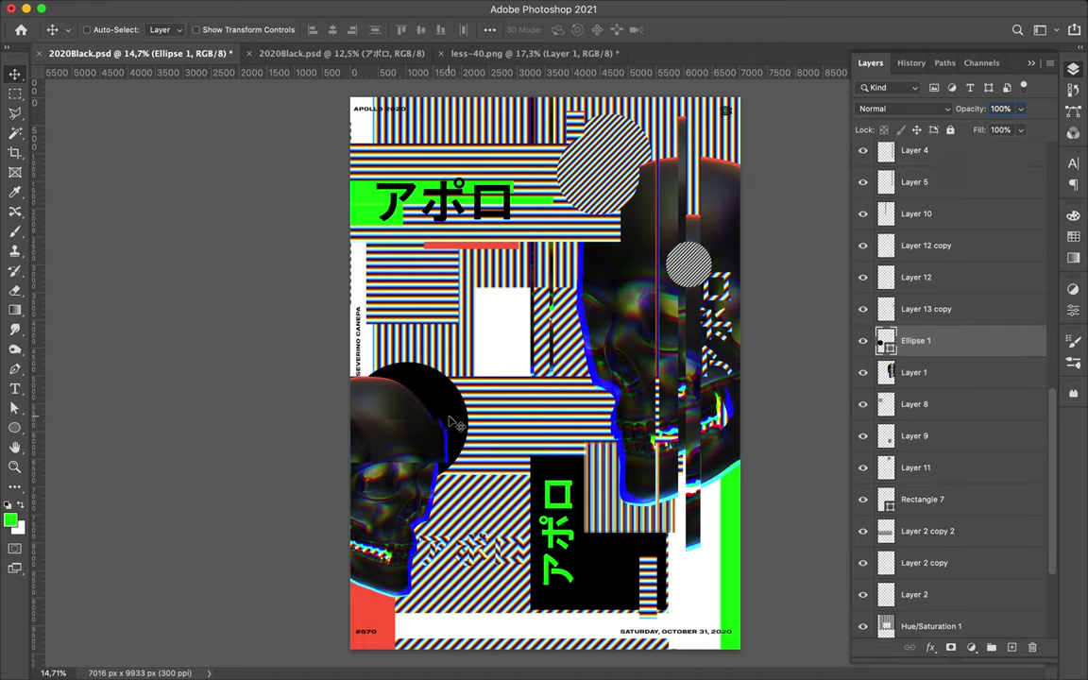
{"action": "left_click", "coordinate": [1074, 236]}
{"action": "key", "text": "alt+BackSpace"}
{"action": "key", "text": "ctrl+s"}
{"action": "left_click", "coordinate": [759, 8]}
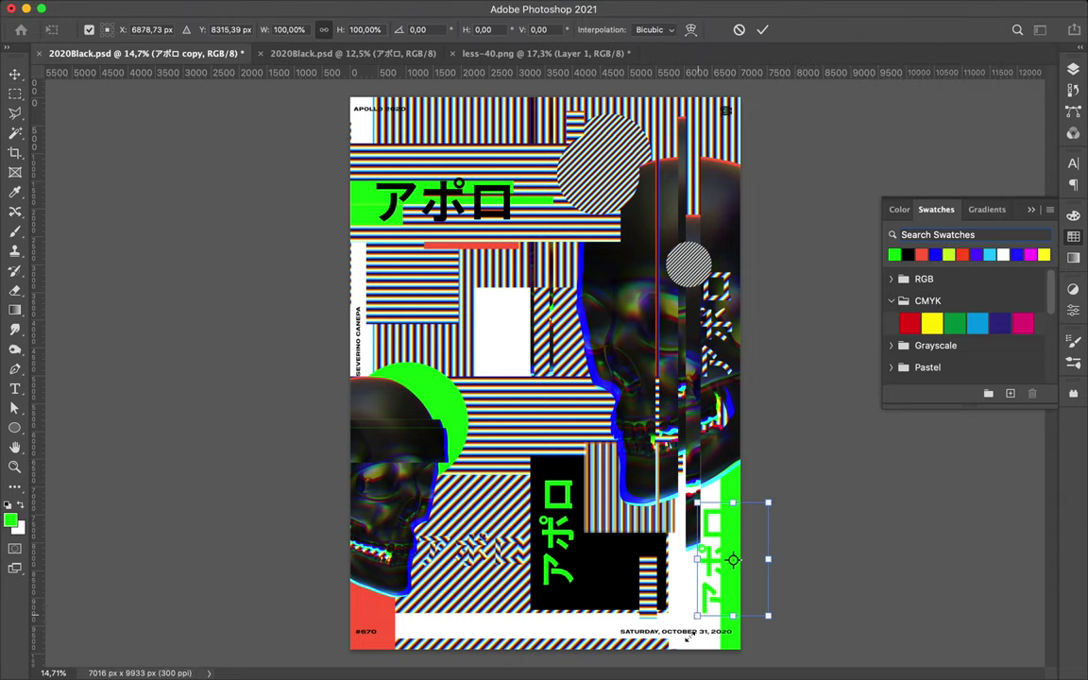
- Enlarge the vertical アポロ copy and position it along the bottom-right edge
{"action": "left_click_drag", "start_coordinate": [689, 638], "coordinate": [672, 655]}
{"action": "left_click_drag", "start_coordinate": [727, 507], "coordinate": [698, 508]}
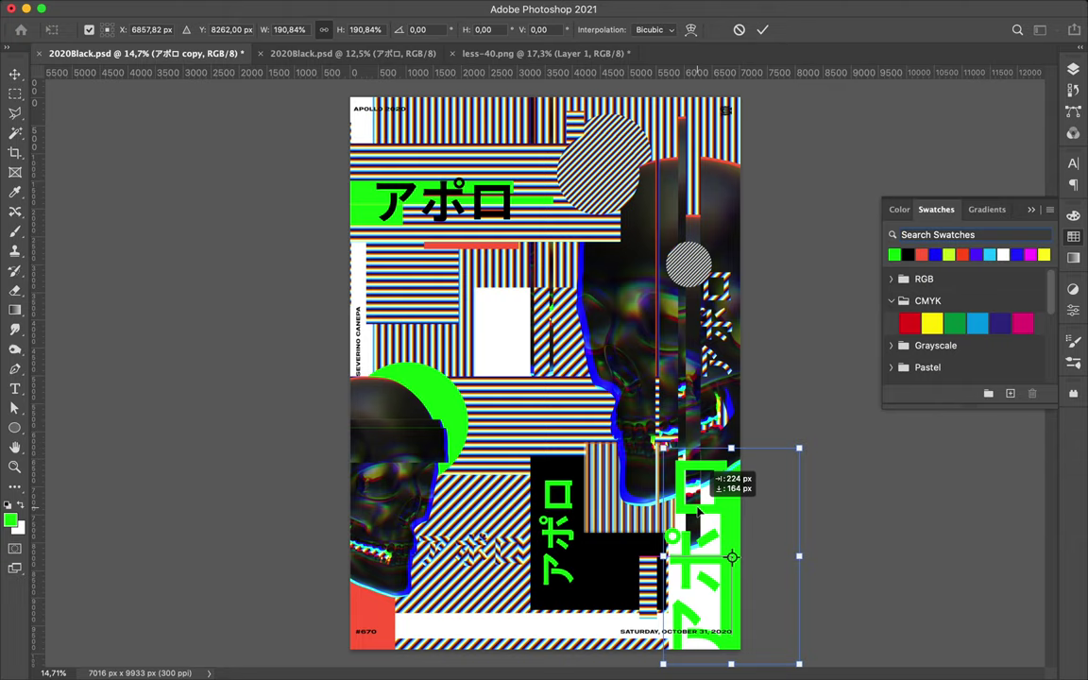
{"action": "left_click_drag", "start_coordinate": [698, 509], "coordinate": [700, 513]}
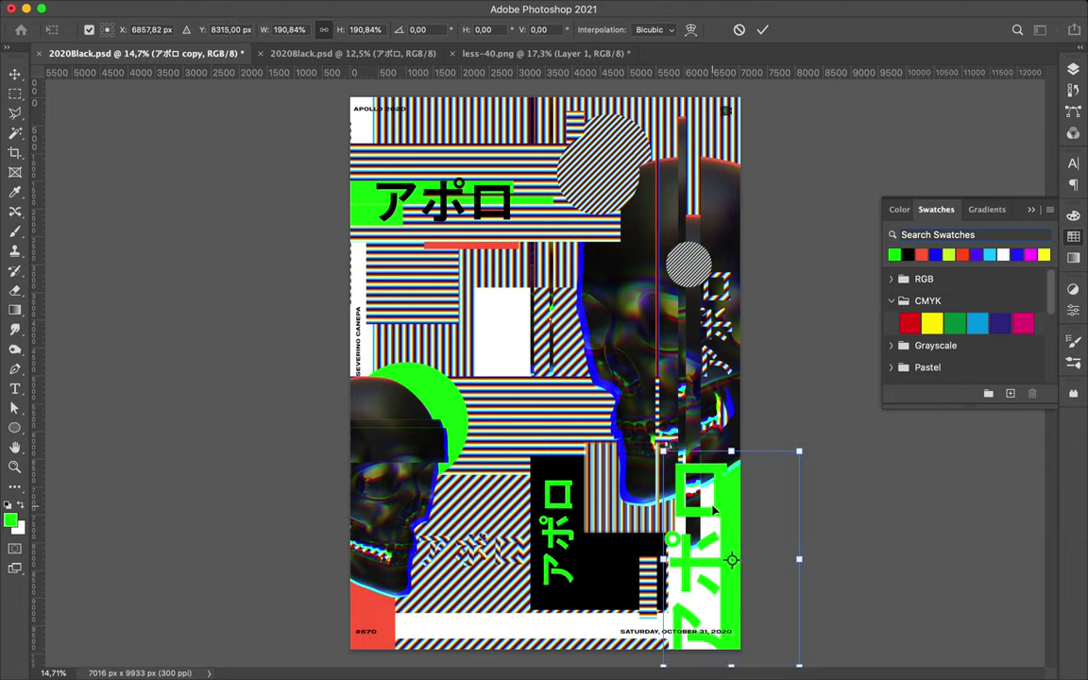
{"action": "key", "text": "Return"}
- Move the アポロ copy down the layer stack to sit below Layer 2
{"action": "key", "text": "F7"}
{"action": "mouse_move", "coordinate": [944, 335]}
{"action": "left_mouse_down"}
{"action": "mouse_move", "coordinate": [944, 604]}
{"action": "mouse_move", "coordinate": [950, 298]}
{"action": "mouse_move", "coordinate": [929, 515]}
{"action": "left_mouse_up"}
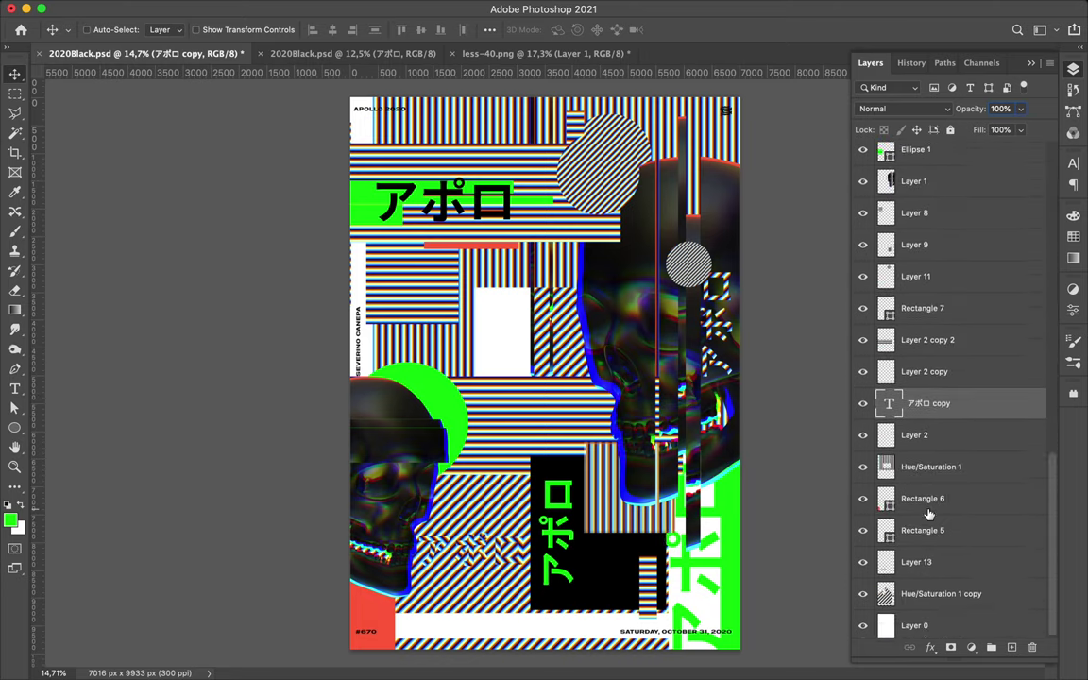
{"action": "left_click_drag", "start_coordinate": [925, 410], "coordinate": [924, 436]}
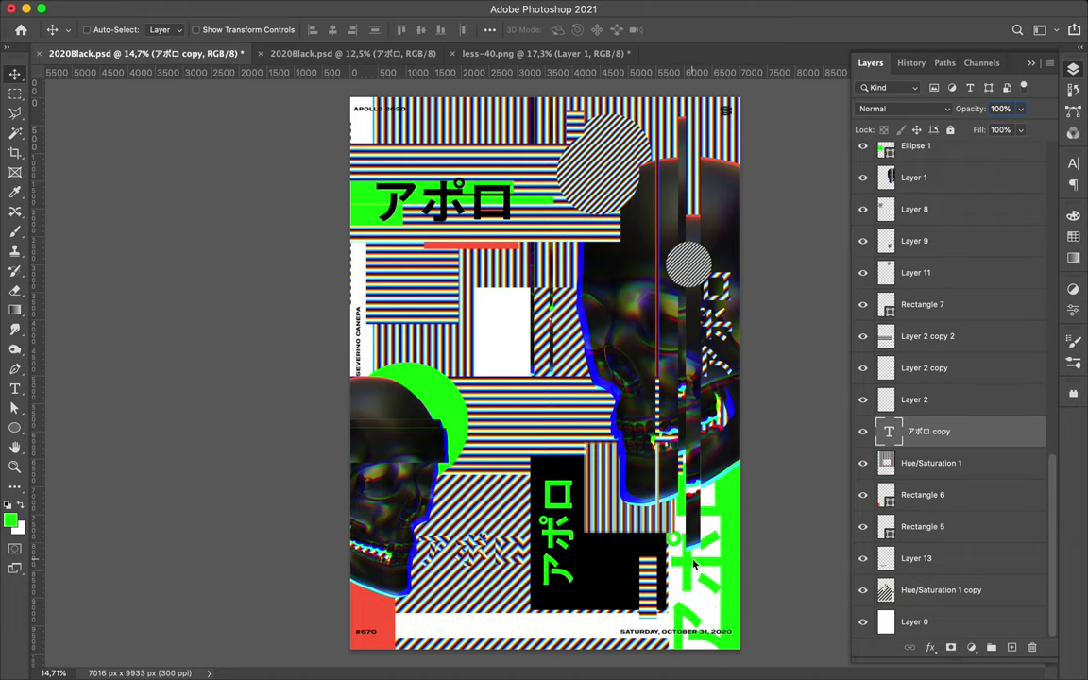
{"action": "key", "text": "u"}
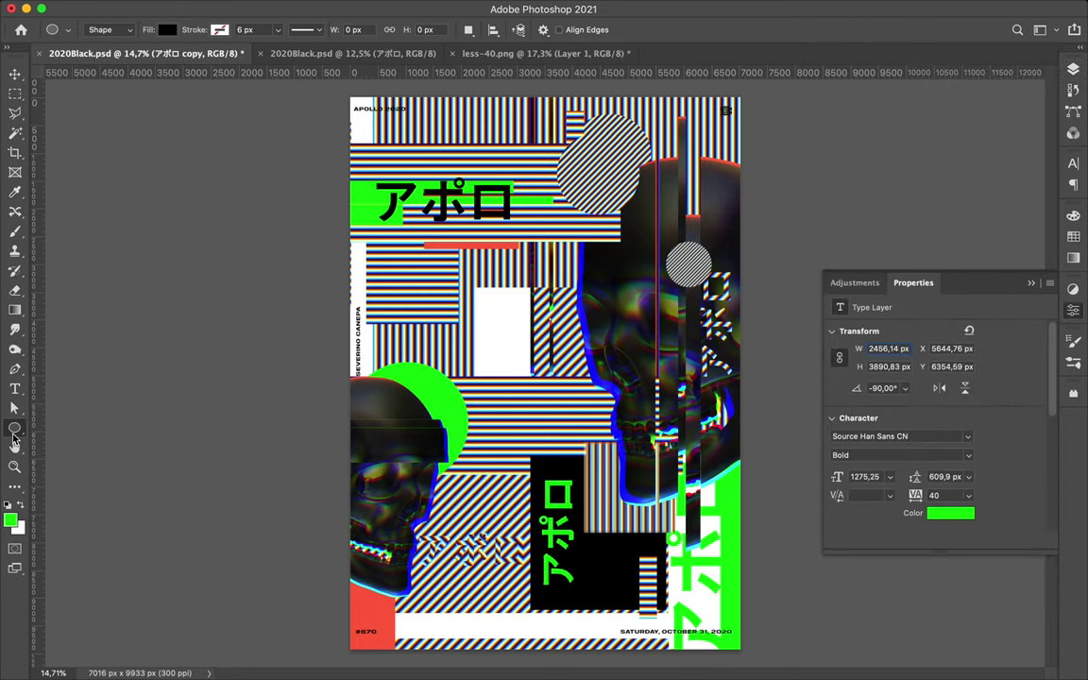
- Draw a small black block at the poster's left and tuck it under the striped band
{"action": "left_click_drag", "start_coordinate": [417, 370], "coordinate": [567, 382]}
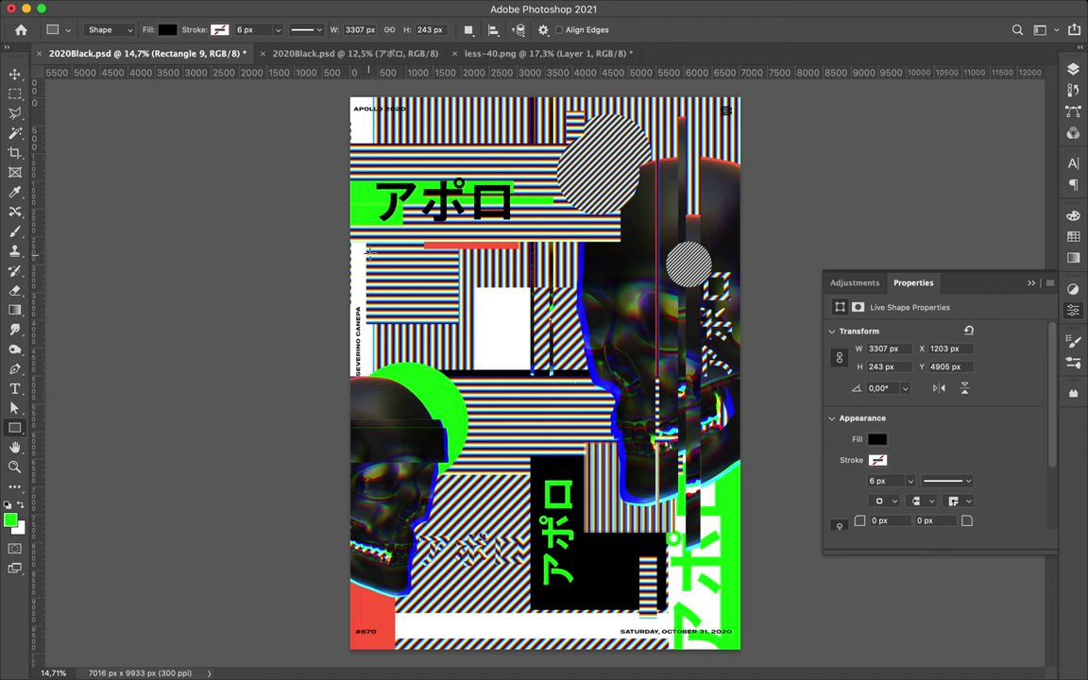
{"action": "left_click_drag", "start_coordinate": [368, 237], "coordinate": [392, 321]}
{"action": "left_click", "coordinate": [1073, 68]}
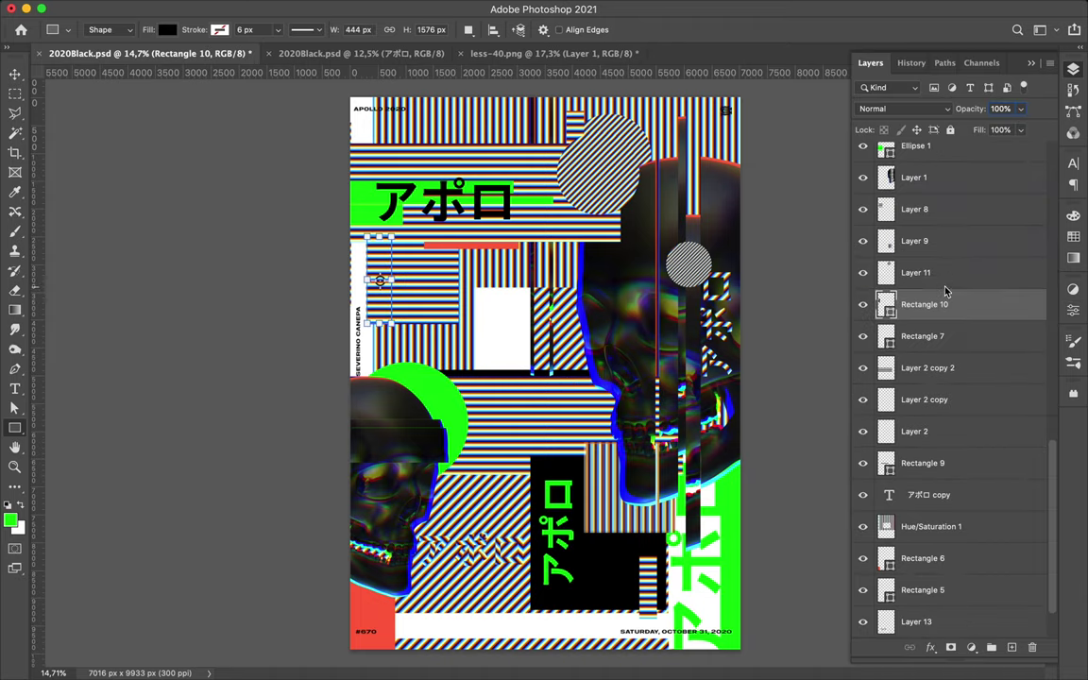
{"action": "key", "text": "v"}
{"action": "left_click_drag", "start_coordinate": [387, 283], "coordinate": [391, 271]}
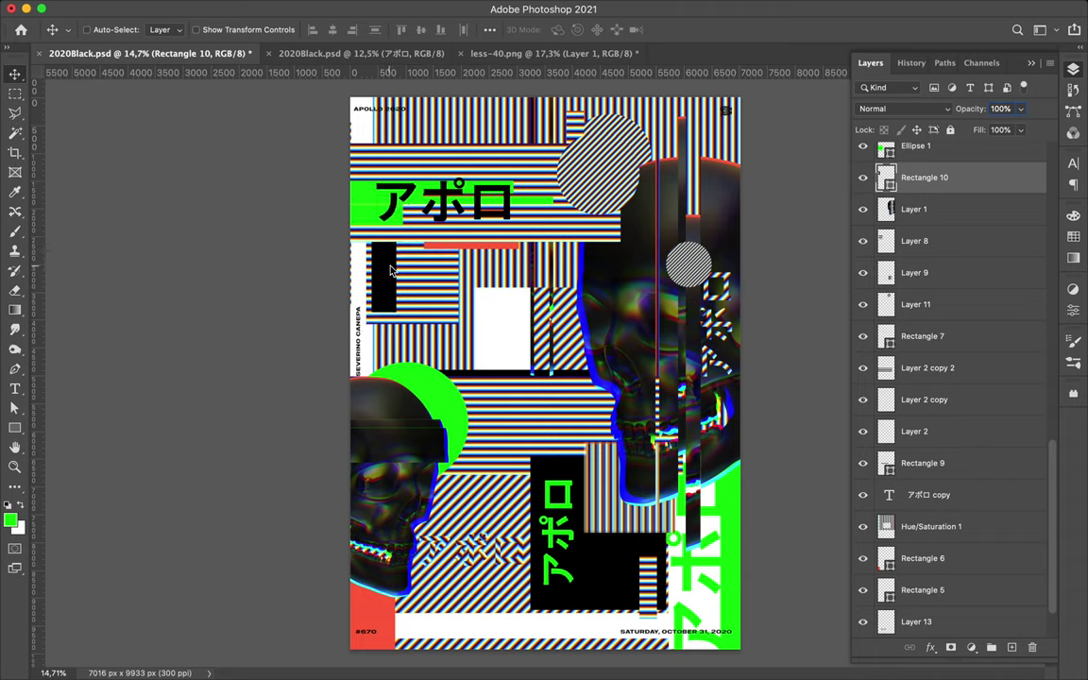
{"action": "left_click_drag", "start_coordinate": [390, 271], "coordinate": [387, 248]}
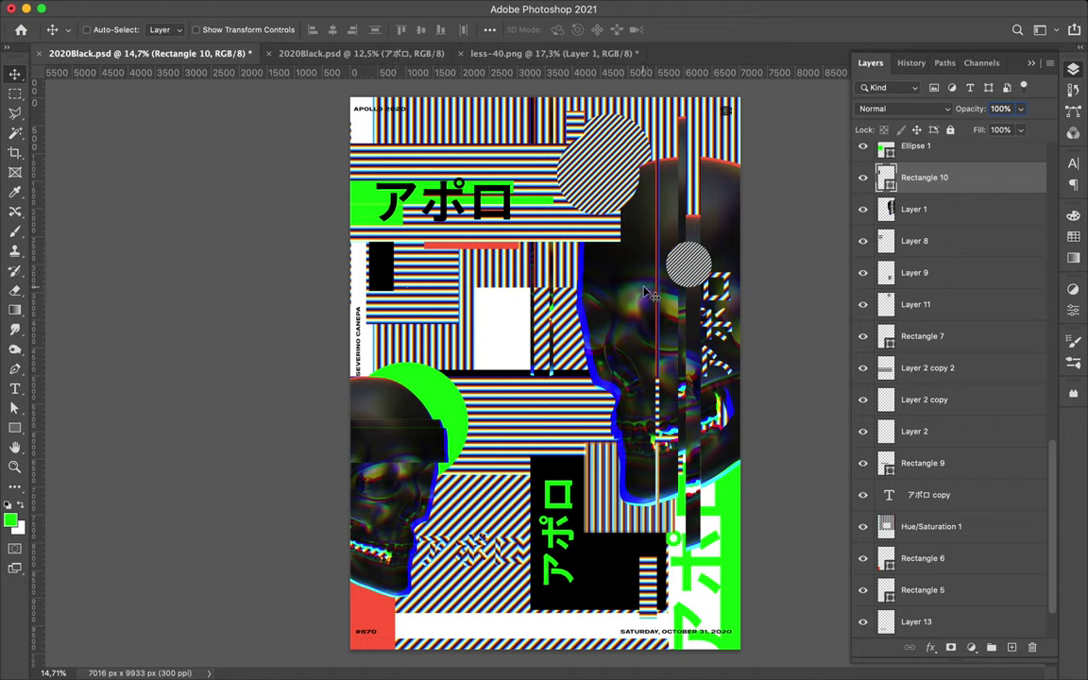
- Draw a thin green bar across the left area and move it lower in the layer stack
{"action": "key", "text": "u"}
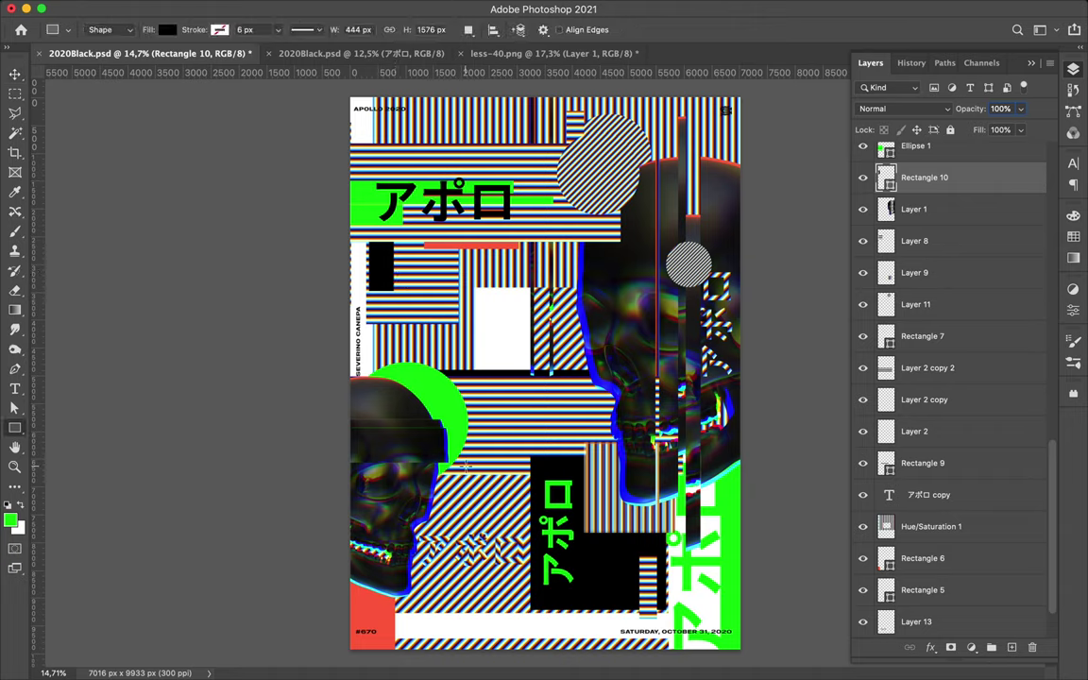
{"action": "left_click_drag", "start_coordinate": [438, 453], "coordinate": [588, 461]}
{"action": "left_click", "coordinate": [167, 30]}
{"action": "left_click", "coordinate": [75, 93]}
{"action": "left_click_drag", "start_coordinate": [924, 178], "coordinate": [906, 408]}
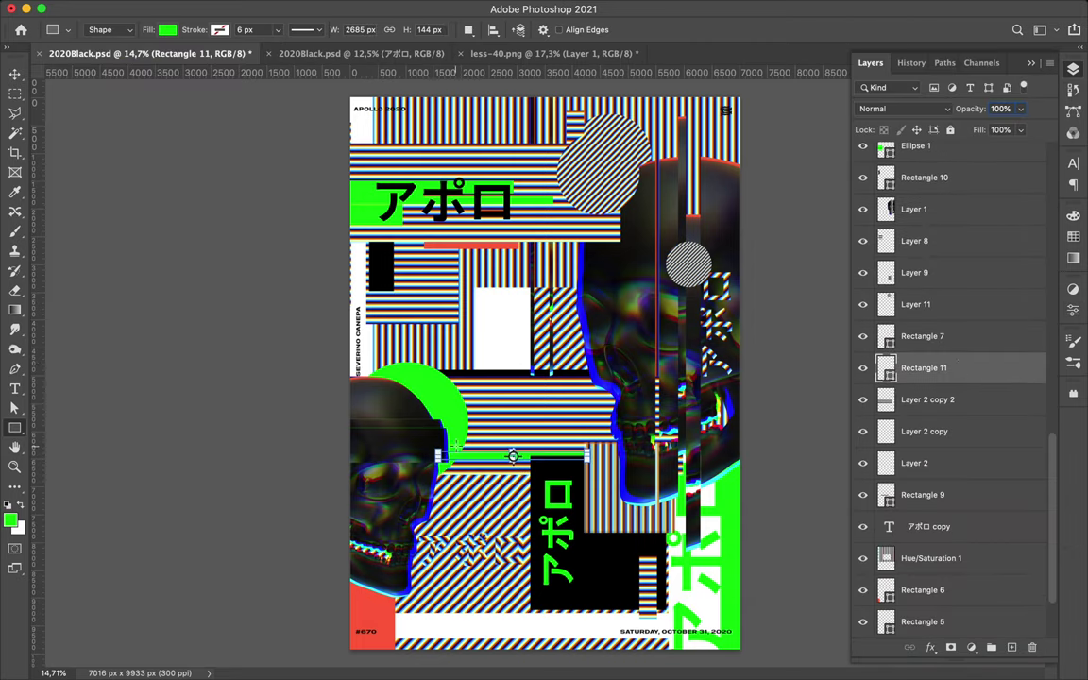
- Add a small green rectangle and a thin green bar near the bottom
{"action": "left_click_drag", "start_coordinate": [456, 445], "coordinate": [501, 458]}
{"action": "left_click", "coordinate": [423, 531]}
{"action": "left_click", "coordinate": [498, 362]}
{"action": "left_click_drag", "start_coordinate": [413, 612], "coordinate": [597, 619]}
- Add a small green rectangle up top and duplicate the green circle to the top
{"action": "left_click_drag", "start_coordinate": [609, 220], "coordinate": [621, 242]}
{"action": "left_click", "coordinate": [1074, 69]}
{"action": "mouse_move", "coordinate": [921, 365]}
{"action": "left_mouse_down"}
{"action": "mouse_move", "coordinate": [956, 249]}
{"action": "mouse_move", "coordinate": [942, 169]}
{"action": "left_mouse_up"}
{"action": "key", "text": "v"}
{"action": "mouse_move", "coordinate": [462, 368]}
{"action": "left_mouse_down"}
{"action": "mouse_move", "coordinate": [595, 99]}
{"action": "mouse_move", "coordinate": [623, 90]}
{"action": "left_mouse_up"}
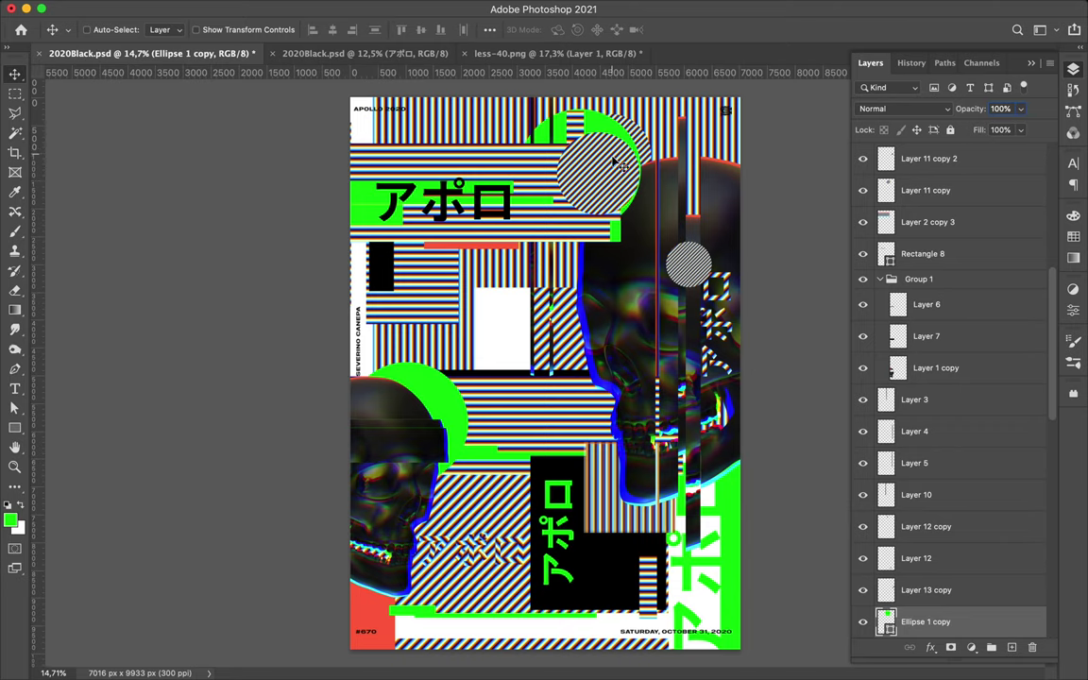
- Scale the green circle copy to about 199% and move it to the top right
{"action": "key", "text": "ctrl+t"}
{"action": "left_click_drag", "start_coordinate": [713, 132], "coordinate": [773, 191]}
{"action": "key", "text": "Return"}
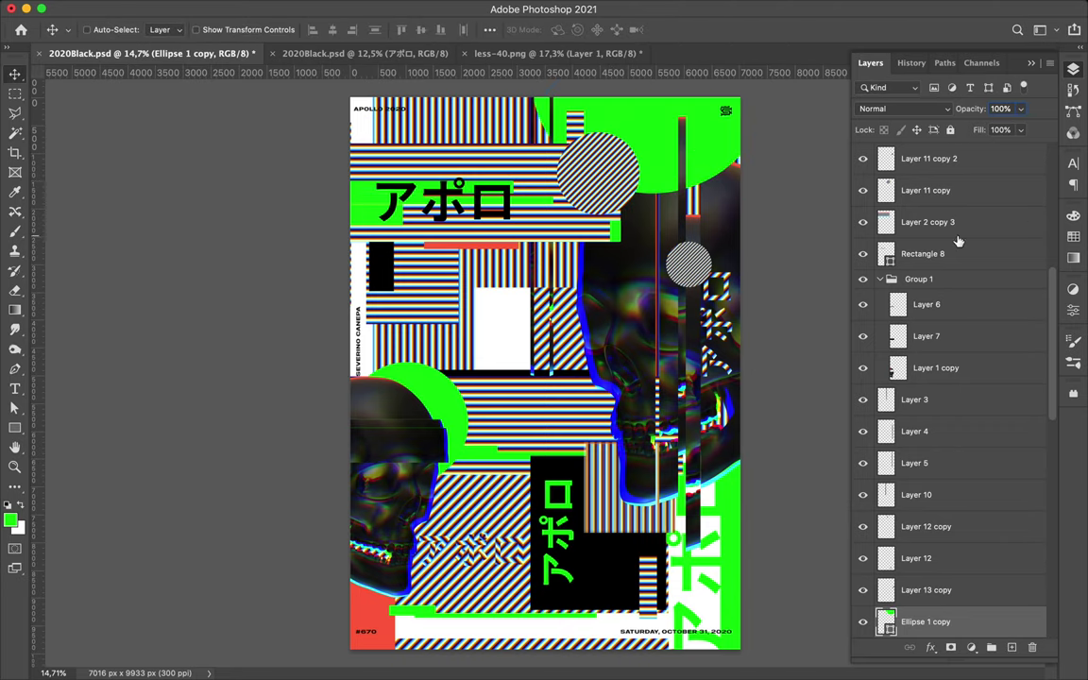
{"action": "scroll", "coordinate": [945, 331], "scroll_direction": "down", "scroll_amount": 5}
{"action": "mouse_move", "coordinate": [633, 124]}
{"action": "left_mouse_down"}
{"action": "mouse_move", "coordinate": [652, 95]}
{"action": "mouse_move", "coordinate": [669, 120]}
{"action": "left_mouse_up"}
- Draw thin green bars along the top and bottom of the poster
{"action": "key", "text": "u"}
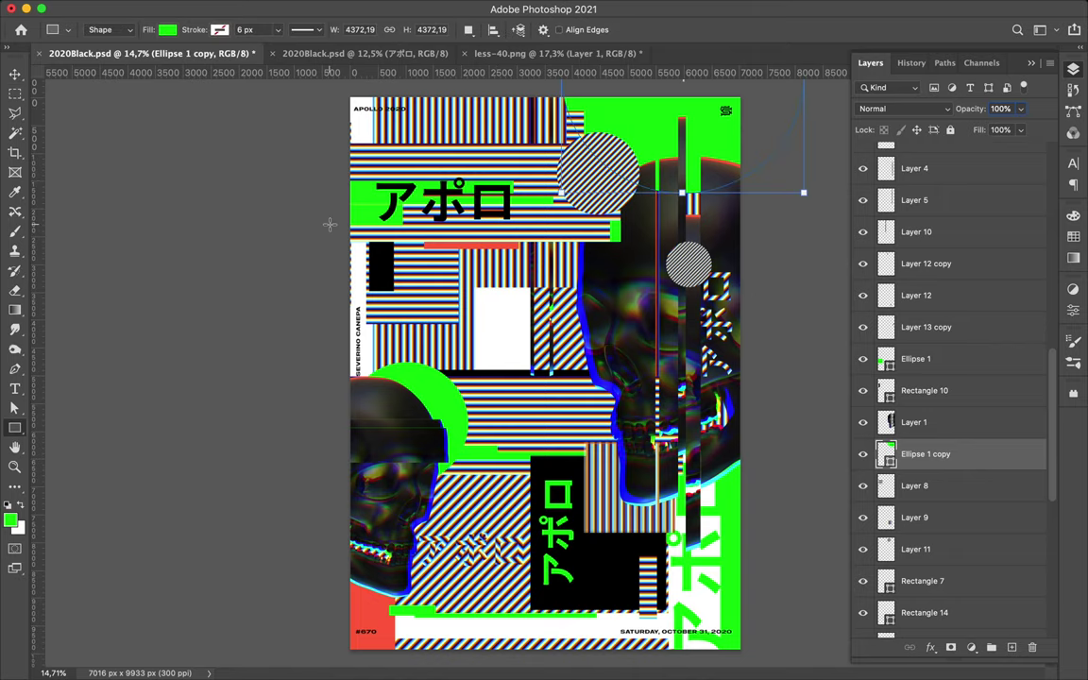
{"action": "left_click_drag", "start_coordinate": [443, 138], "coordinate": [559, 147]}
{"action": "left_click_drag", "start_coordinate": [459, 133], "coordinate": [507, 139]}
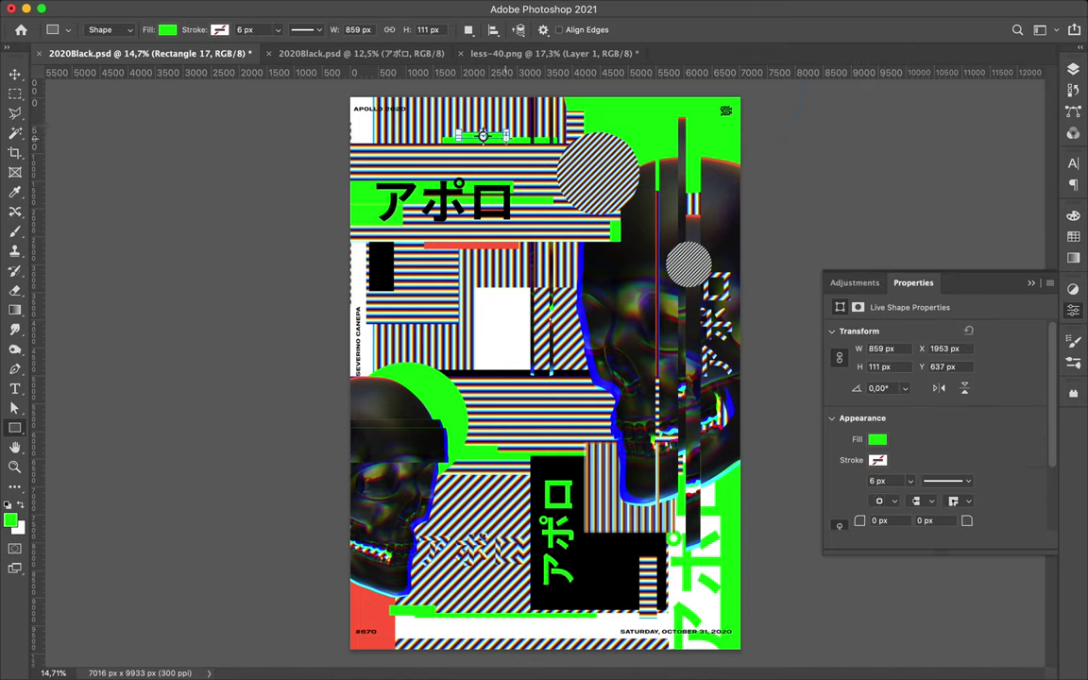
{"action": "key", "text": "v"}
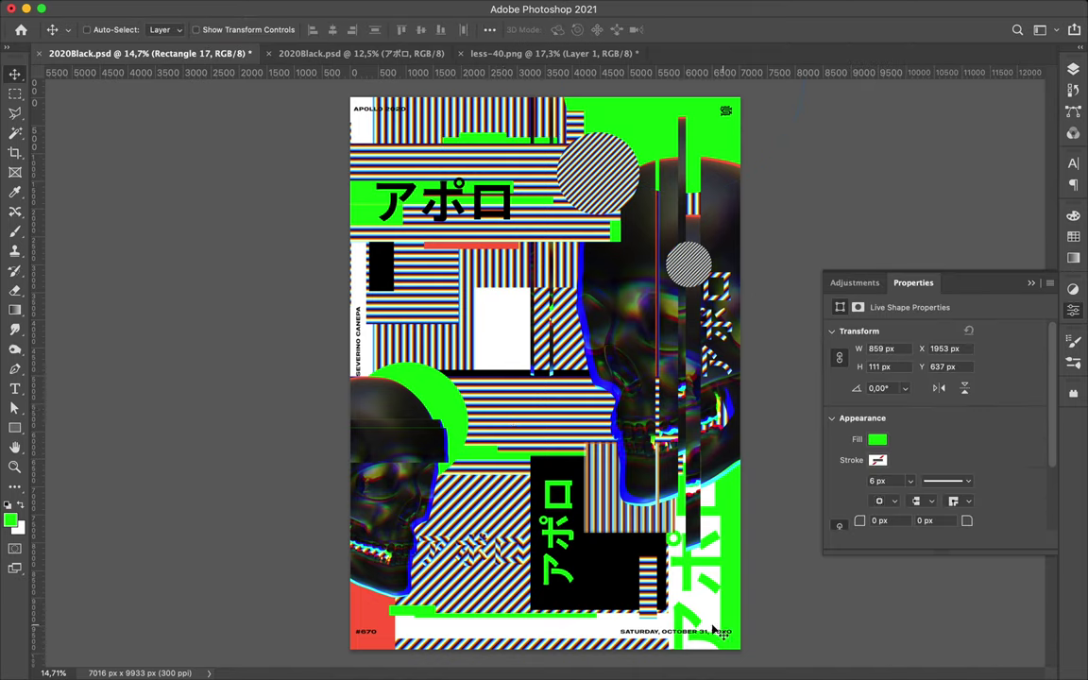
{"action": "key", "text": "u"}
{"action": "left_click_drag", "start_coordinate": [441, 635], "coordinate": [581, 640]}
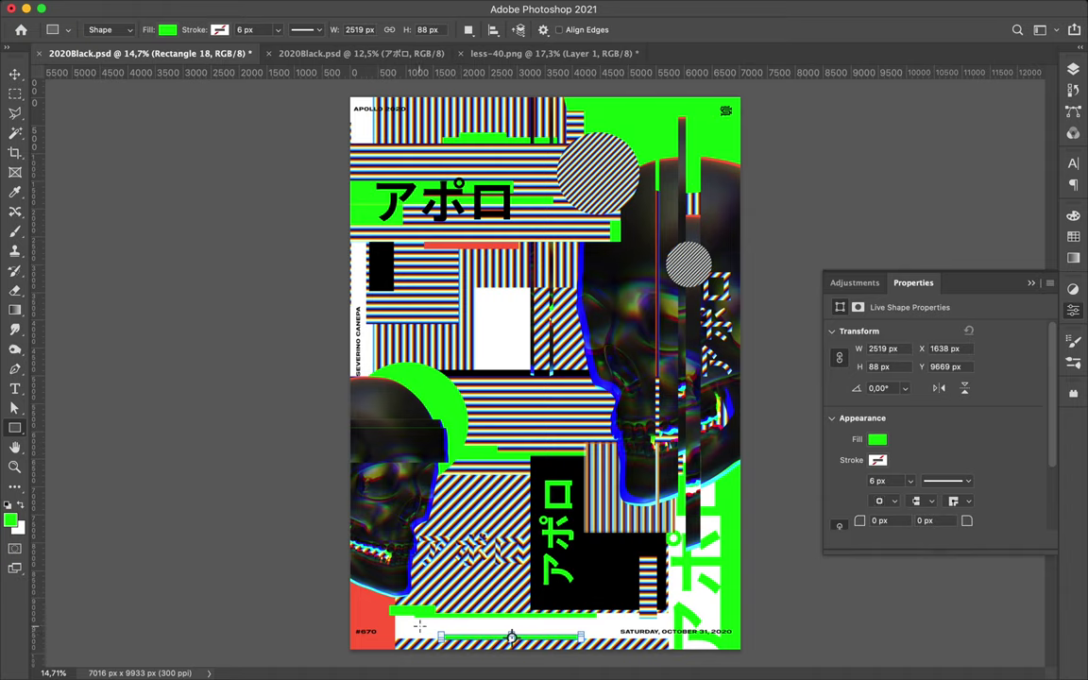
{"action": "left_click_drag", "start_coordinate": [419, 626], "coordinate": [485, 644]}
- Duplicate the thin vertical line leftward and raise the copy higher in the layer stack
{"action": "key", "text": "v"}
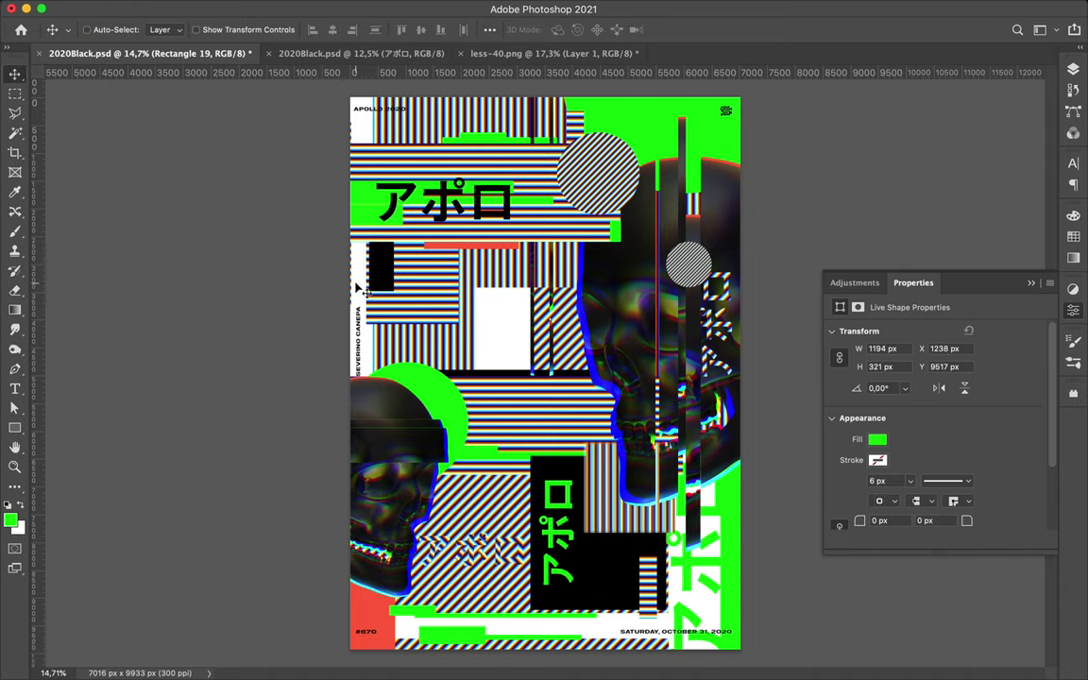
{"action": "left_click_drag", "start_coordinate": [358, 289], "coordinate": [475, 331]}
{"action": "left_click_drag", "start_coordinate": [475, 337], "coordinate": [398, 323], "text": "alt"}
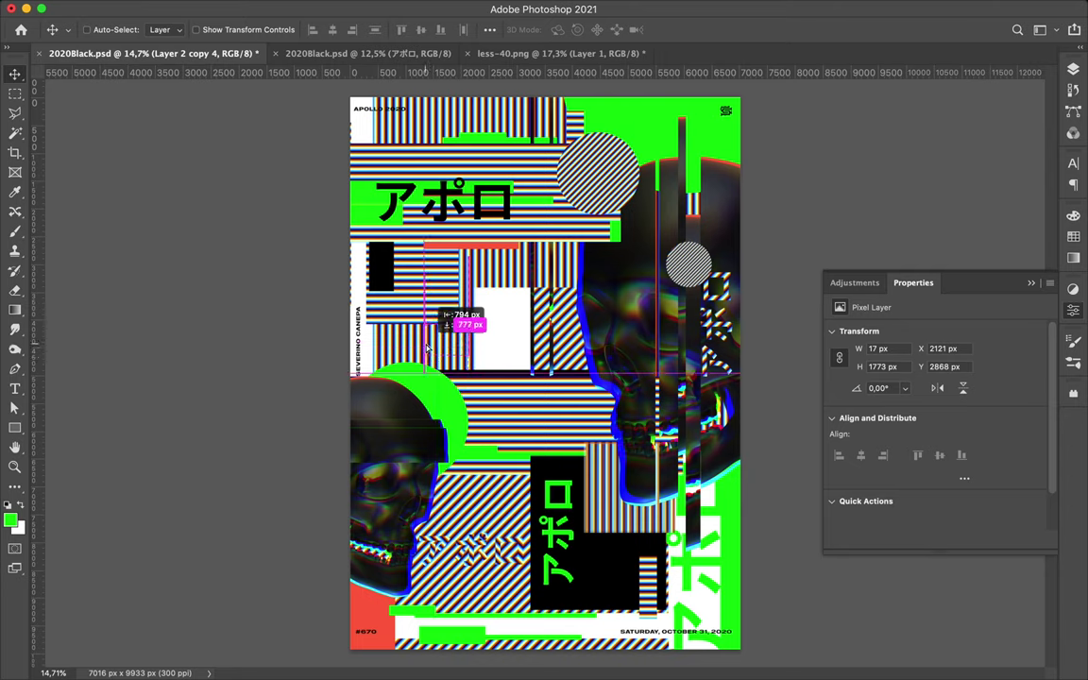
{"action": "key", "text": "F7"}
{"action": "left_click_drag", "start_coordinate": [899, 418], "coordinate": [955, 186]}
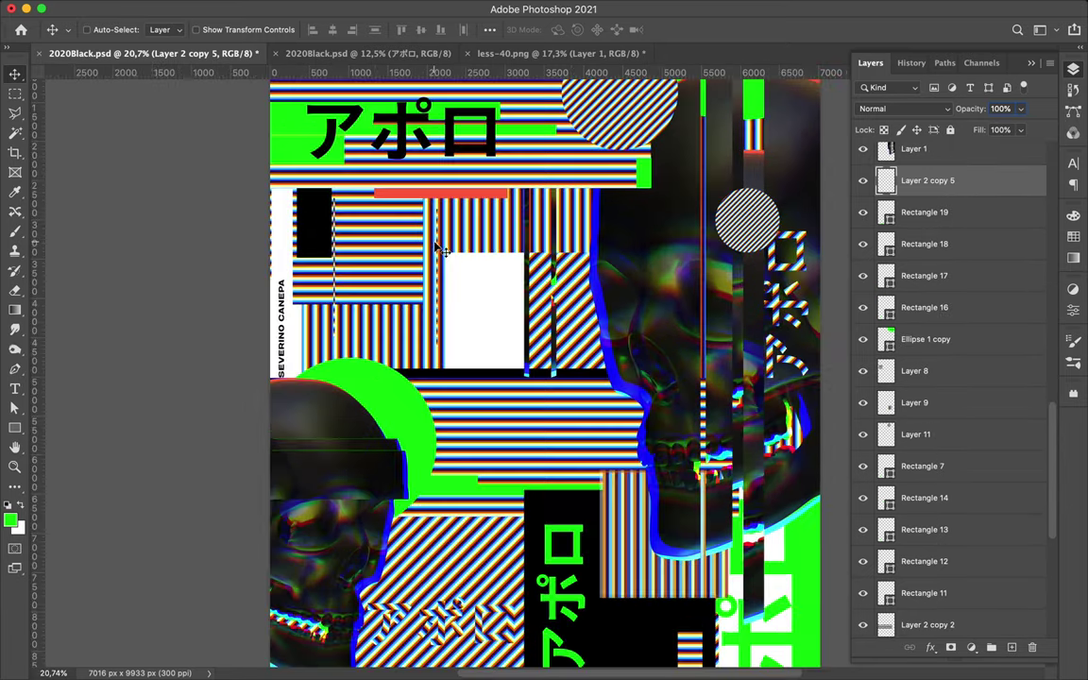
- Add another stripe copy beside the black block and sample blue from the skull's outline
{"action": "scroll", "coordinate": [402, 267], "scroll_direction": "up", "scroll_amount": 5}
{"action": "mouse_move", "coordinate": [403, 267]}
{"action": "left_mouse_down"}
{"action": "mouse_move", "coordinate": [413, 334]}
{"action": "mouse_move", "coordinate": [423, 312]}
{"action": "left_mouse_up"}
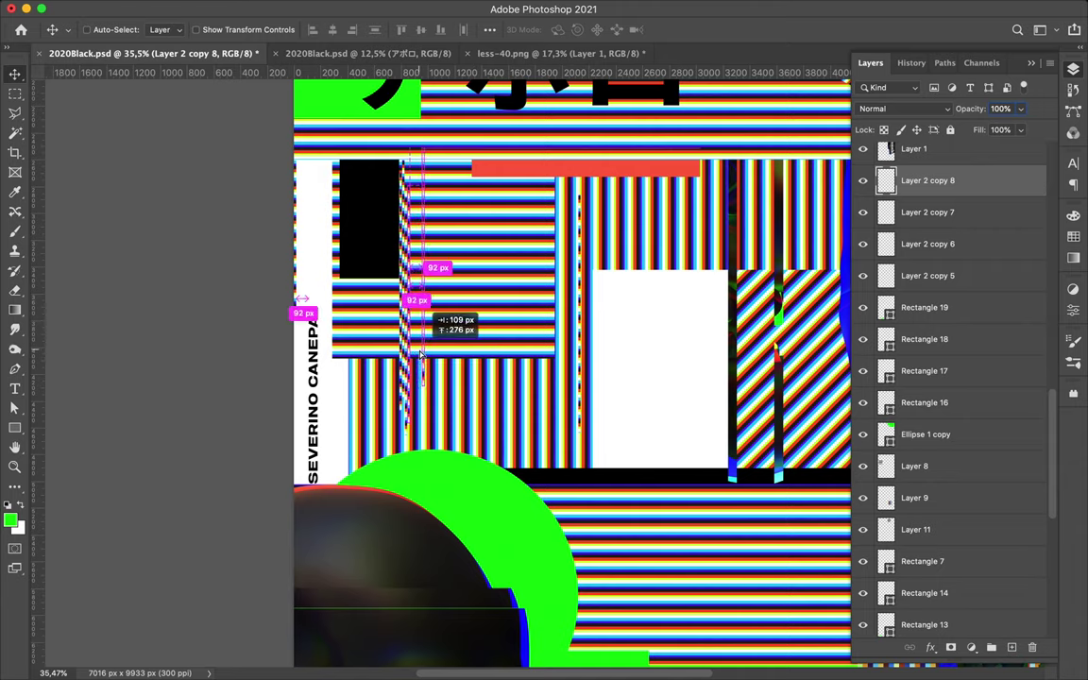
{"action": "scroll", "coordinate": [452, 330], "scroll_direction": "down", "scroll_amount": 5}
{"action": "left_click", "coordinate": [517, 294], "text": "super"}
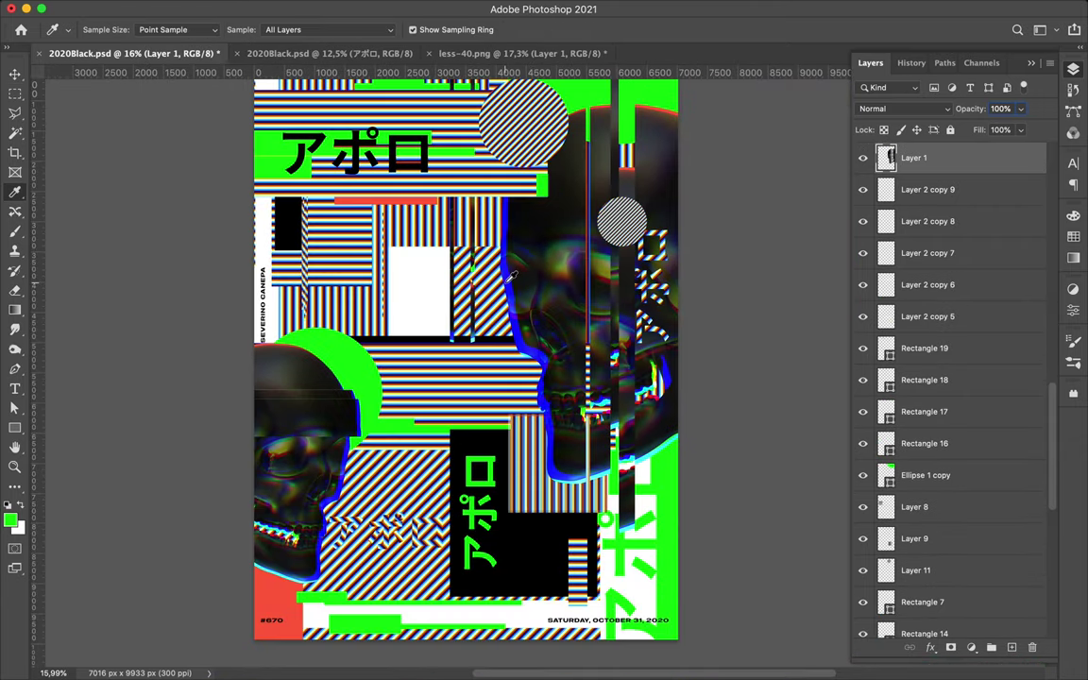
- Draw a blue rectangle over the white panel set to Linear Dodge (Add)
{"action": "key", "text": "m"}
{"action": "key", "text": "u"}
{"action": "left_click_drag", "start_coordinate": [377, 232], "coordinate": [504, 264]}
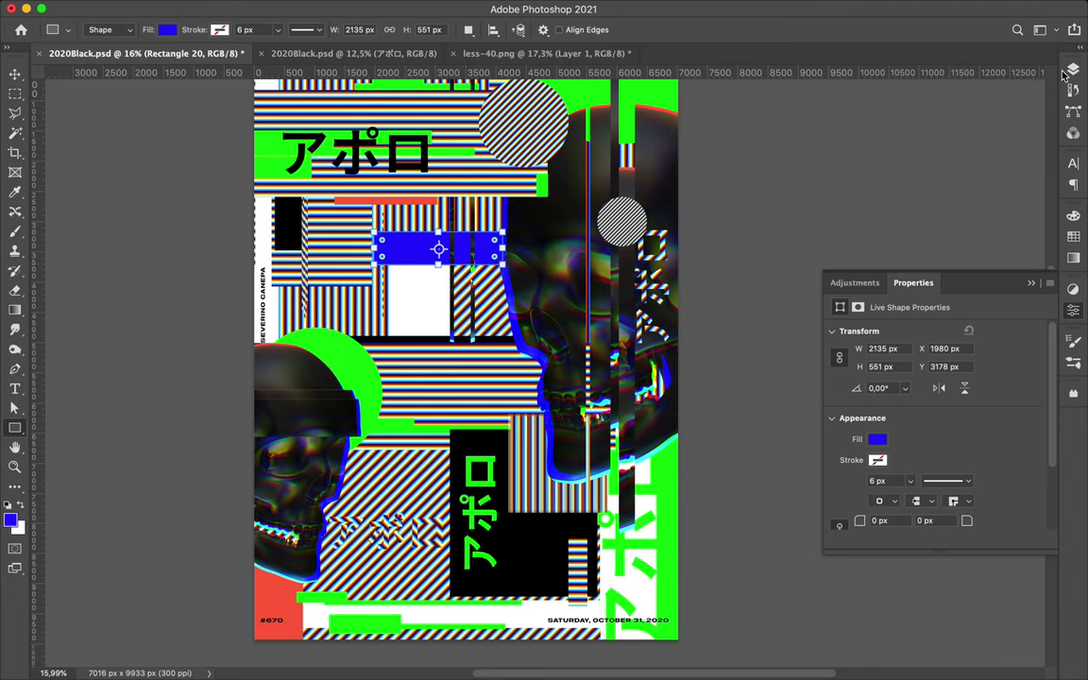
{"action": "left_click", "coordinate": [902, 109]}
{"action": "left_click", "coordinate": [913, 240]}
- Add a second blue rectangle, group the blue rectangles and set the group's blend mode
{"action": "left_click_drag", "start_coordinate": [425, 388], "coordinate": [548, 393]}
{"action": "left_click", "coordinate": [875, 182], "text": "shift"}
{"action": "key", "text": "super+g"}
{"action": "left_click", "coordinate": [902, 109]}
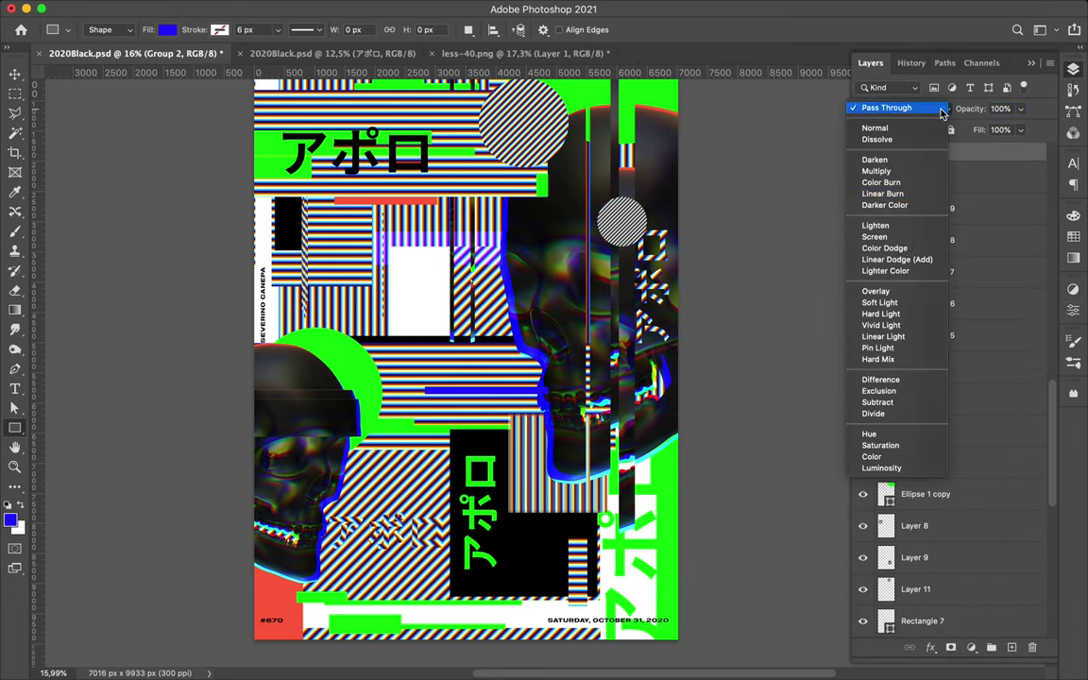
{"action": "left_click", "coordinate": [899, 217]}
- Add more blue rectangles into the group, including one over the lower-left stripes
{"action": "left_click_drag", "start_coordinate": [343, 371], "coordinate": [408, 376]}
{"action": "left_click", "coordinate": [1074, 69]}
{"action": "left_click_drag", "start_coordinate": [931, 151], "coordinate": [931, 170]}
{"action": "mouse_move", "coordinate": [331, 436]}
{"action": "left_mouse_down"}
{"action": "mouse_move", "coordinate": [444, 484]}
{"action": "mouse_move", "coordinate": [465, 464]}
{"action": "left_mouse_up"}
{"action": "key", "text": "v"}
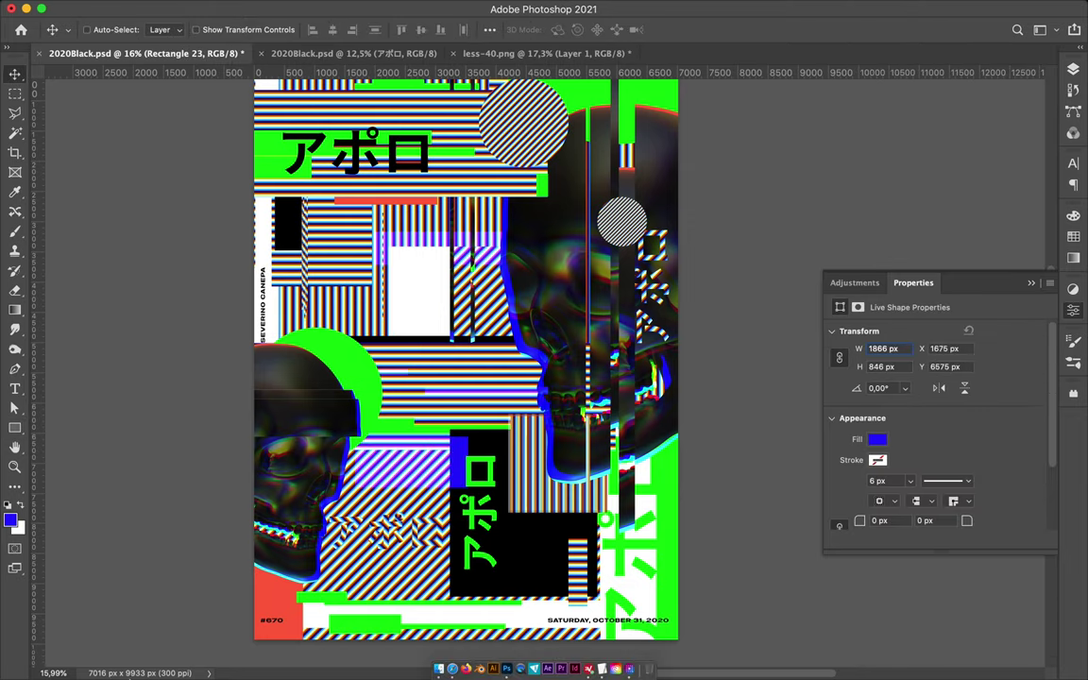
{"action": "scroll", "coordinate": [444, 396], "scroll_direction": "down", "scroll_amount": 1}
{"action": "scroll", "coordinate": [452, 395], "scroll_direction": "up", "scroll_amount": 1}
{"action": "left_click", "coordinate": [452, 395]}
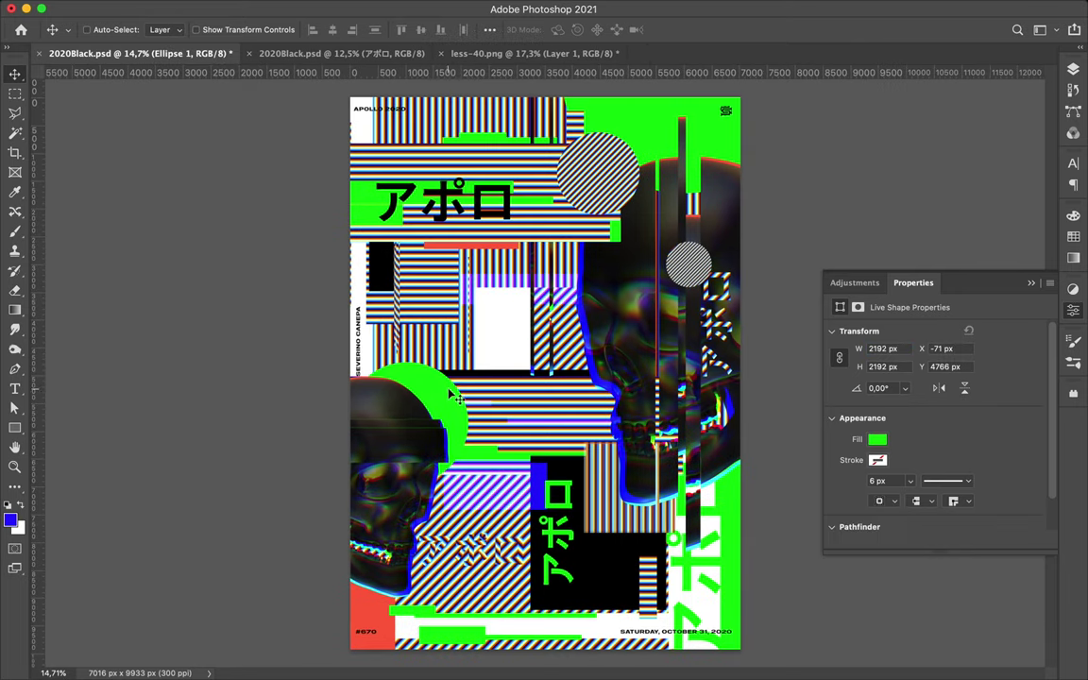
- Place a green circle copy at the poster's left edge
{"action": "left_click", "coordinate": [1074, 69]}
{"action": "scroll", "coordinate": [957, 477], "scroll_direction": "down", "scroll_amount": 10}
{"action": "scroll", "coordinate": [957, 477], "scroll_direction": "up", "scroll_amount": 10}
{"action": "scroll", "coordinate": [890, 415], "scroll_direction": "up", "scroll_amount": 5}
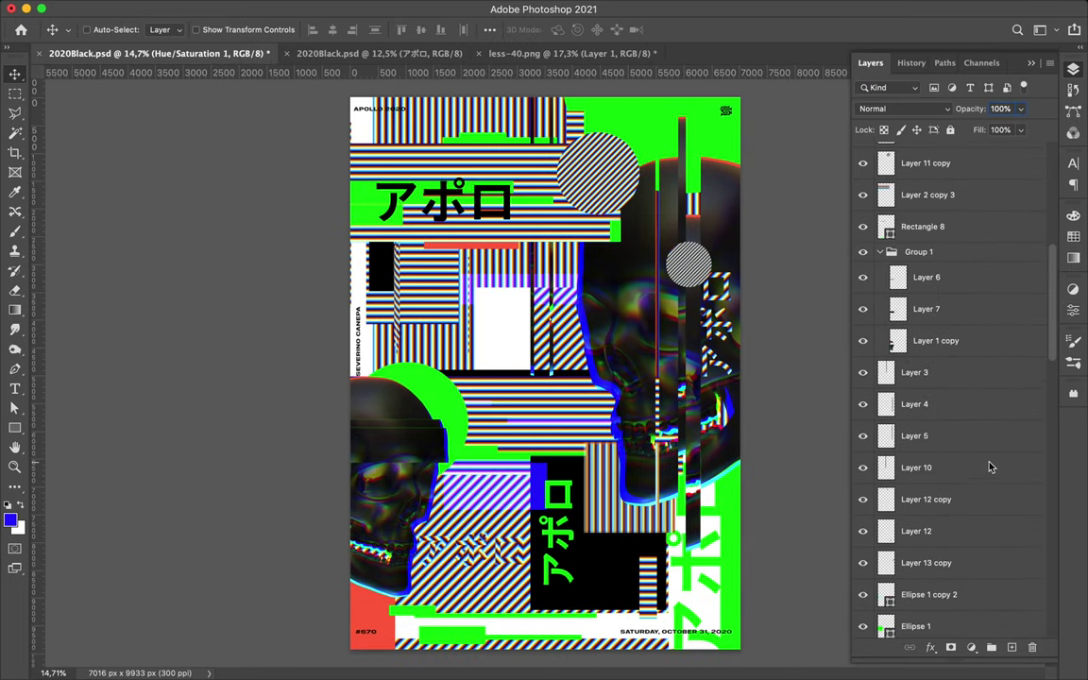
{"action": "left_click", "coordinate": [501, 387], "text": "ctrl"}
{"action": "left_click_drag", "start_coordinate": [406, 397], "coordinate": [342, 422]}
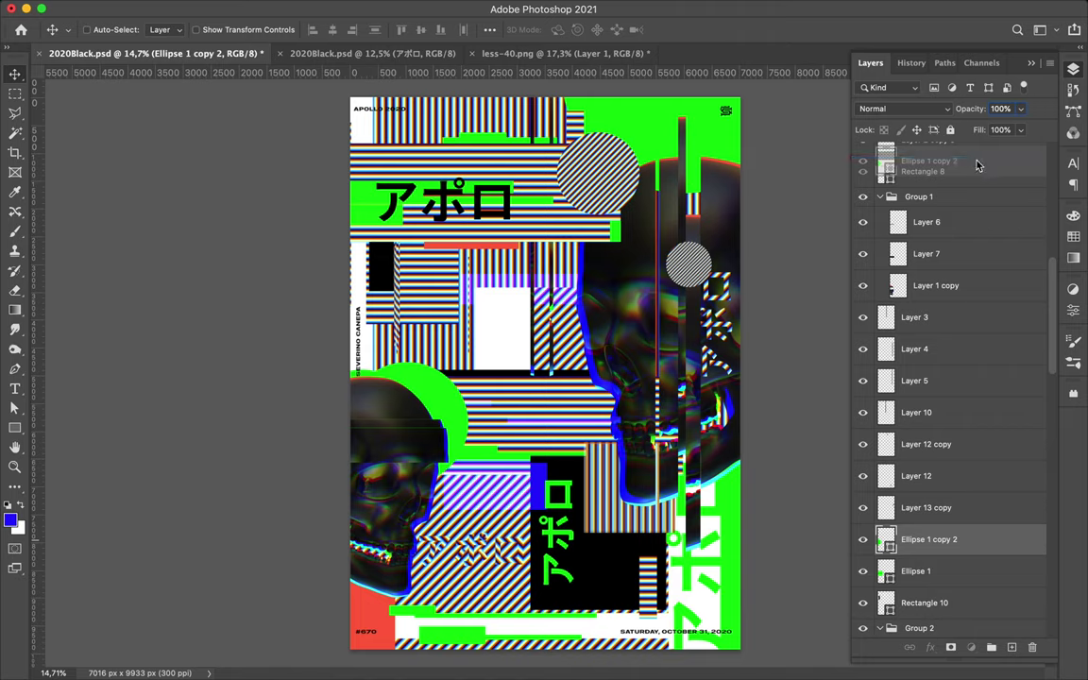
- Draw three thin green vertical lines through the right skull
{"action": "key", "text": "u"}
{"action": "left_click_drag", "start_coordinate": [652, 156], "coordinate": [659, 256]}
{"action": "left_click_drag", "start_coordinate": [628, 311], "coordinate": [631, 420]}
{"action": "left_click_drag", "start_coordinate": [642, 480], "coordinate": [645, 577]}
{"action": "key", "text": "v"}
- Fit the whole poster in view and save it
{"action": "key", "text": "ctrl+0"}
{"action": "key", "text": "ctrl+s"}
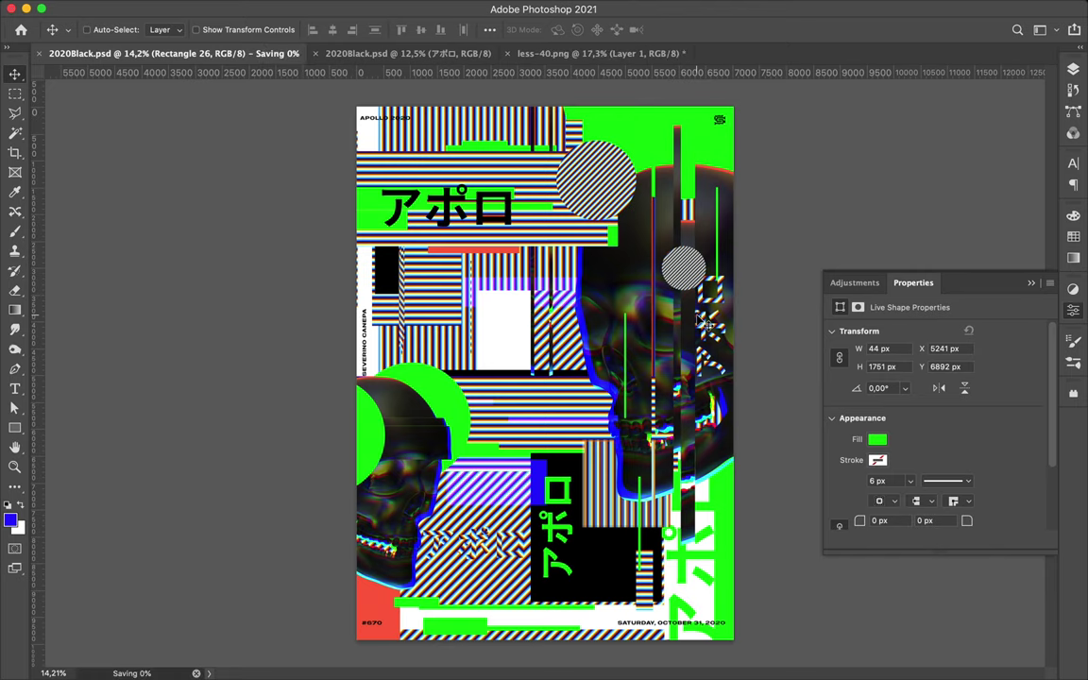
{"action": "left_click", "coordinate": [778, 8]}
{"action": "left_click", "coordinate": [822, 39]}
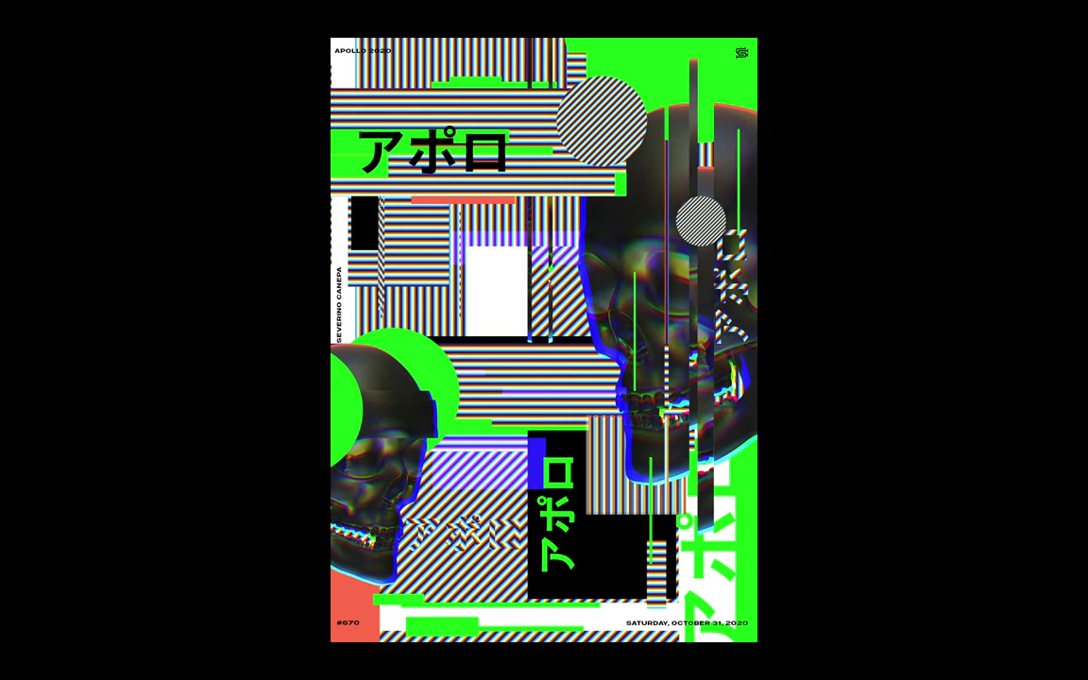